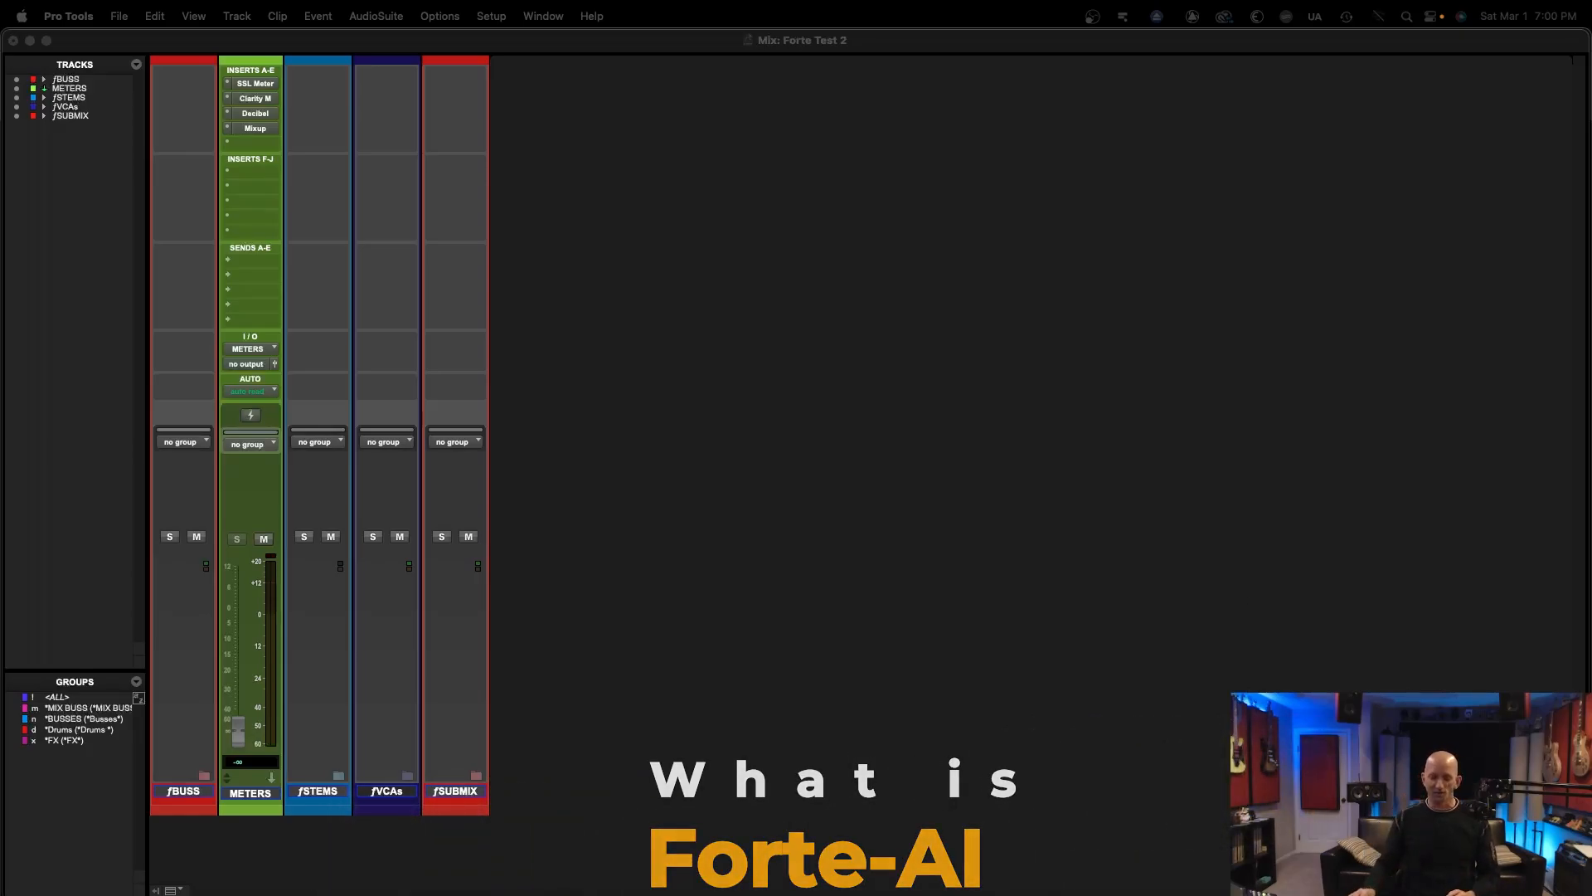
Step: Switch to Forte!, move its window clear of the mixer tracks and open the track import settings
left_click(1042, 871)
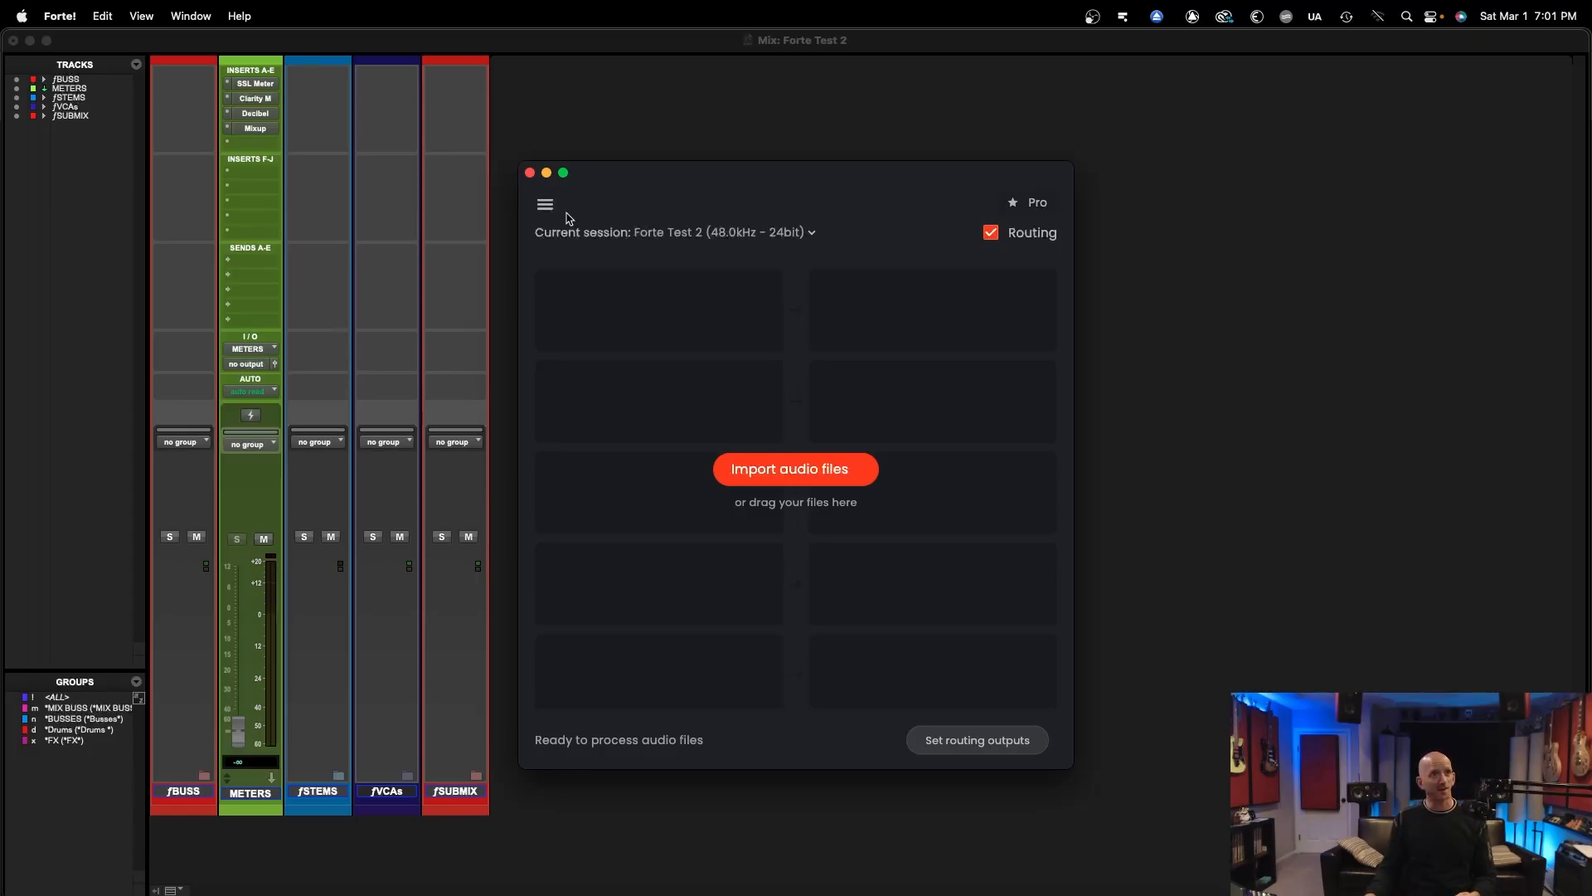
left_click_drag(748, 177, 810, 164)
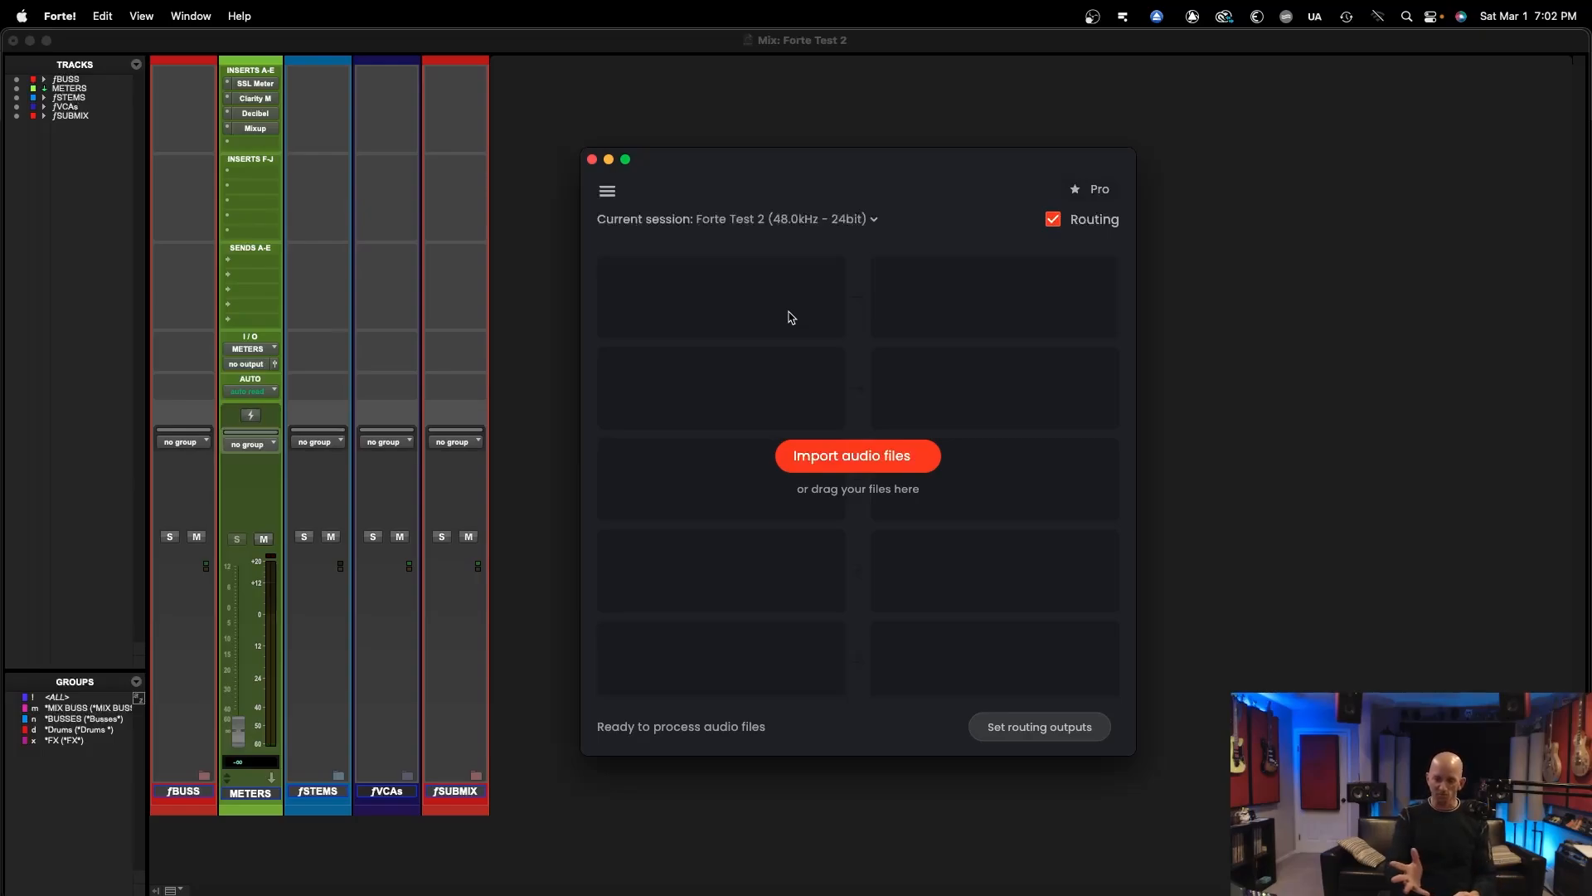
left_click(607, 192)
left_click(628, 205)
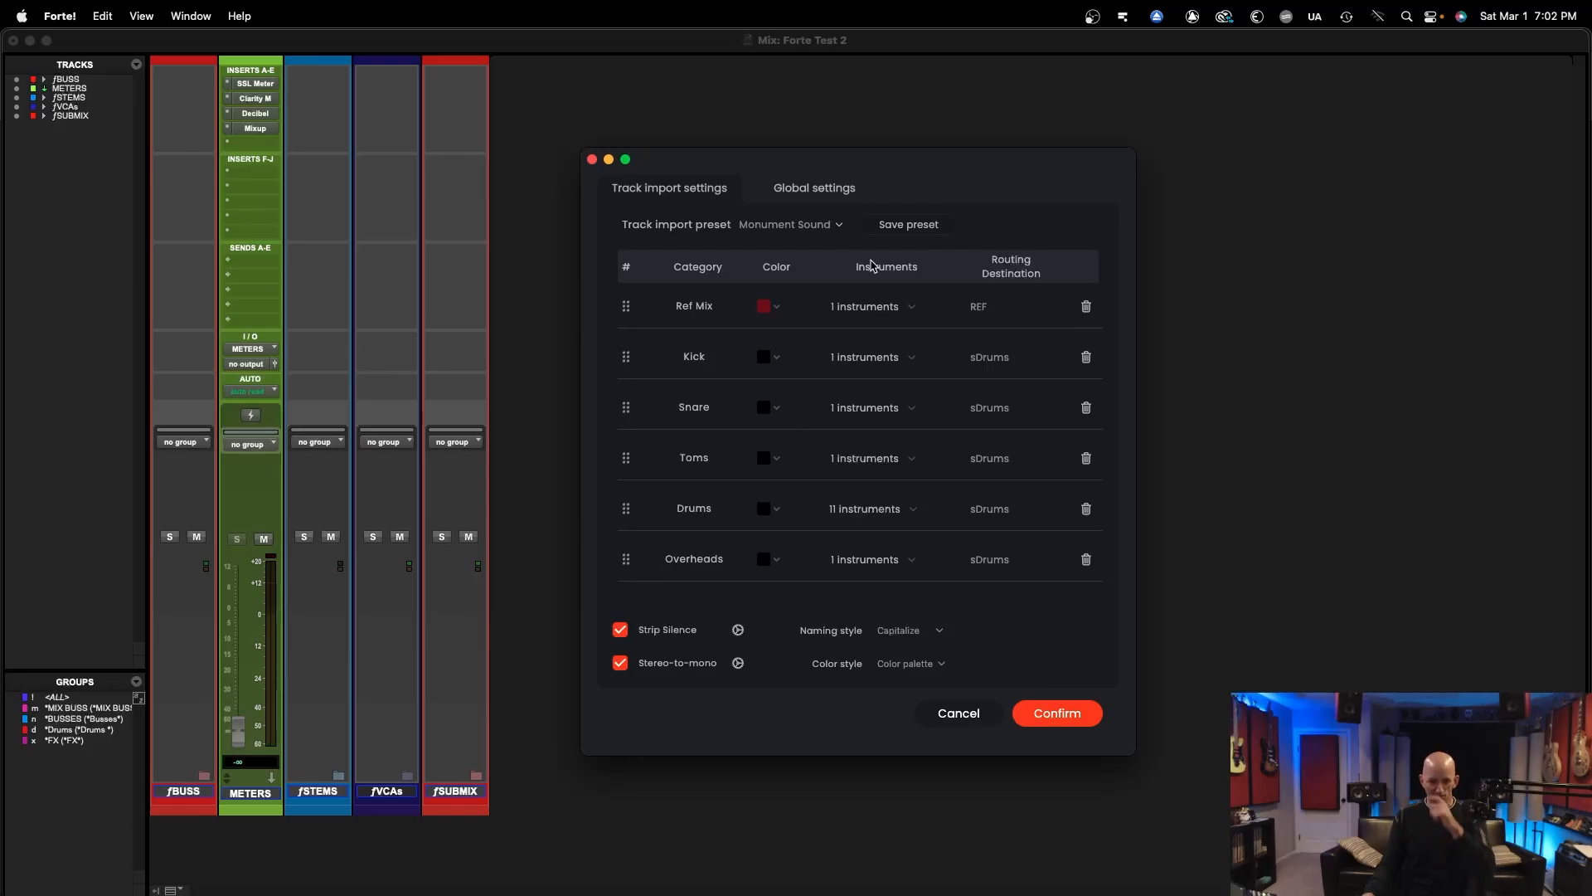
Step: Review the categories in the Monument Sound track import preset, from Ref Mix to Strings
scroll(780, 385, "down", 5)
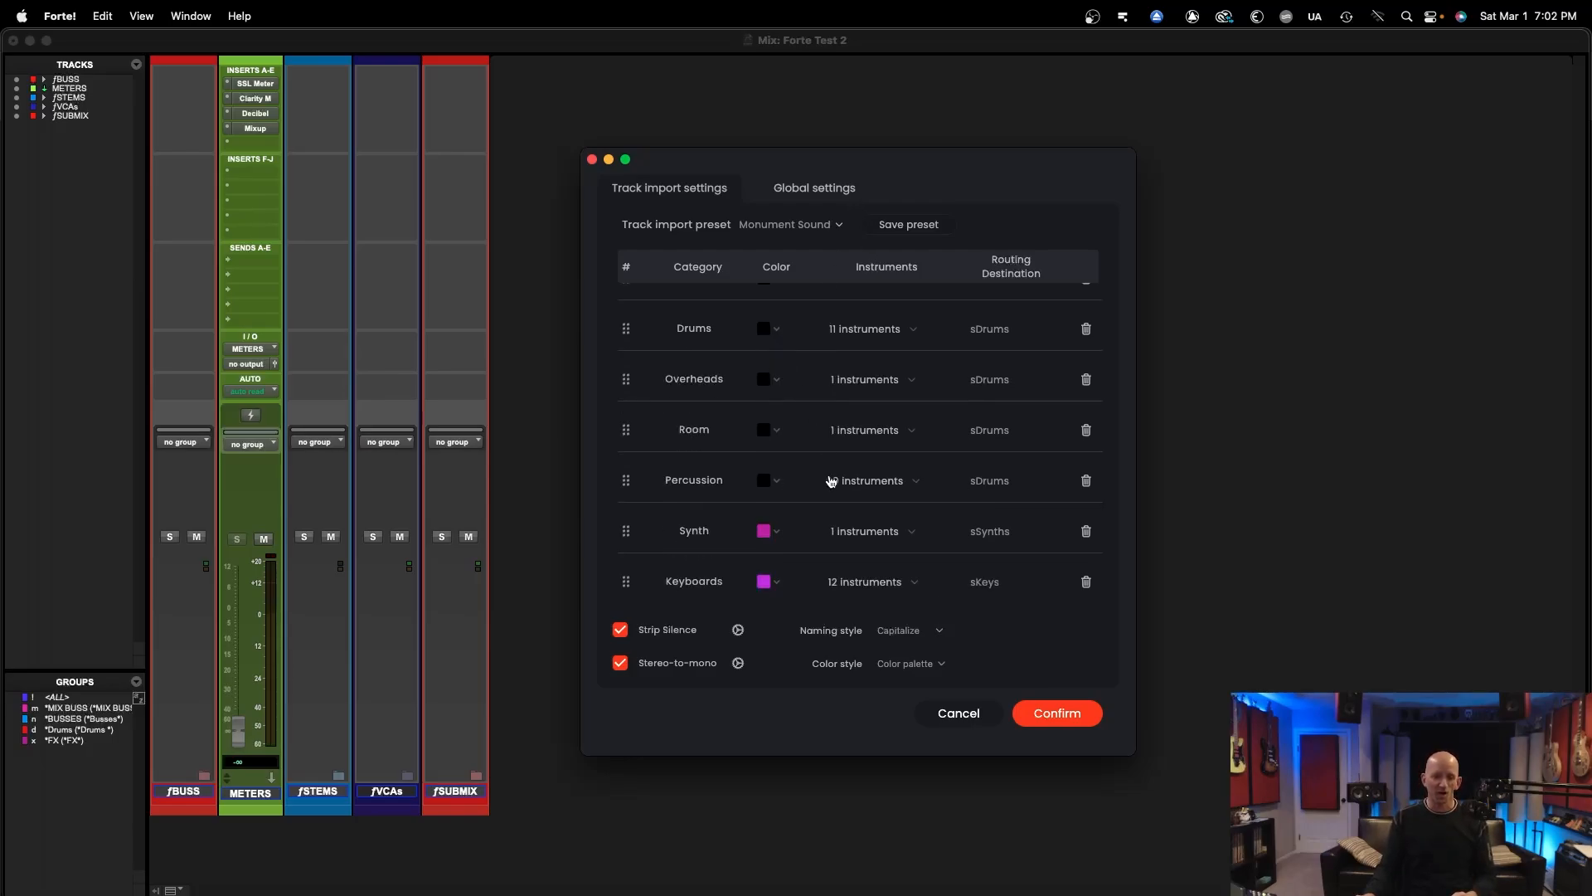
scroll(825, 427, "up", 5)
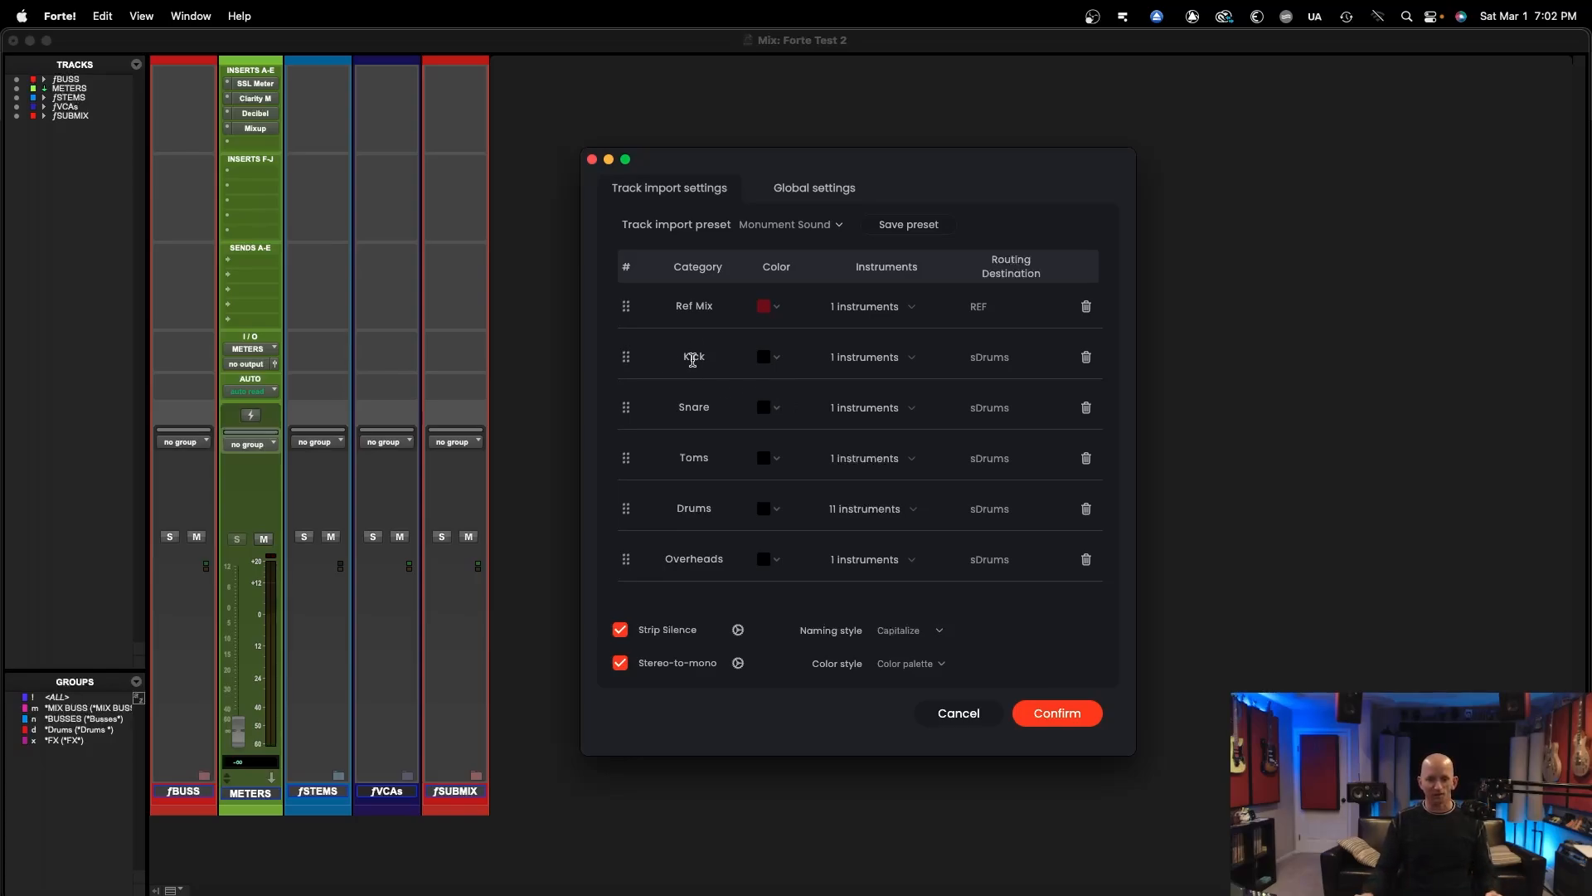
scroll(723, 389, "down", 1)
scroll(723, 389, "down", 10)
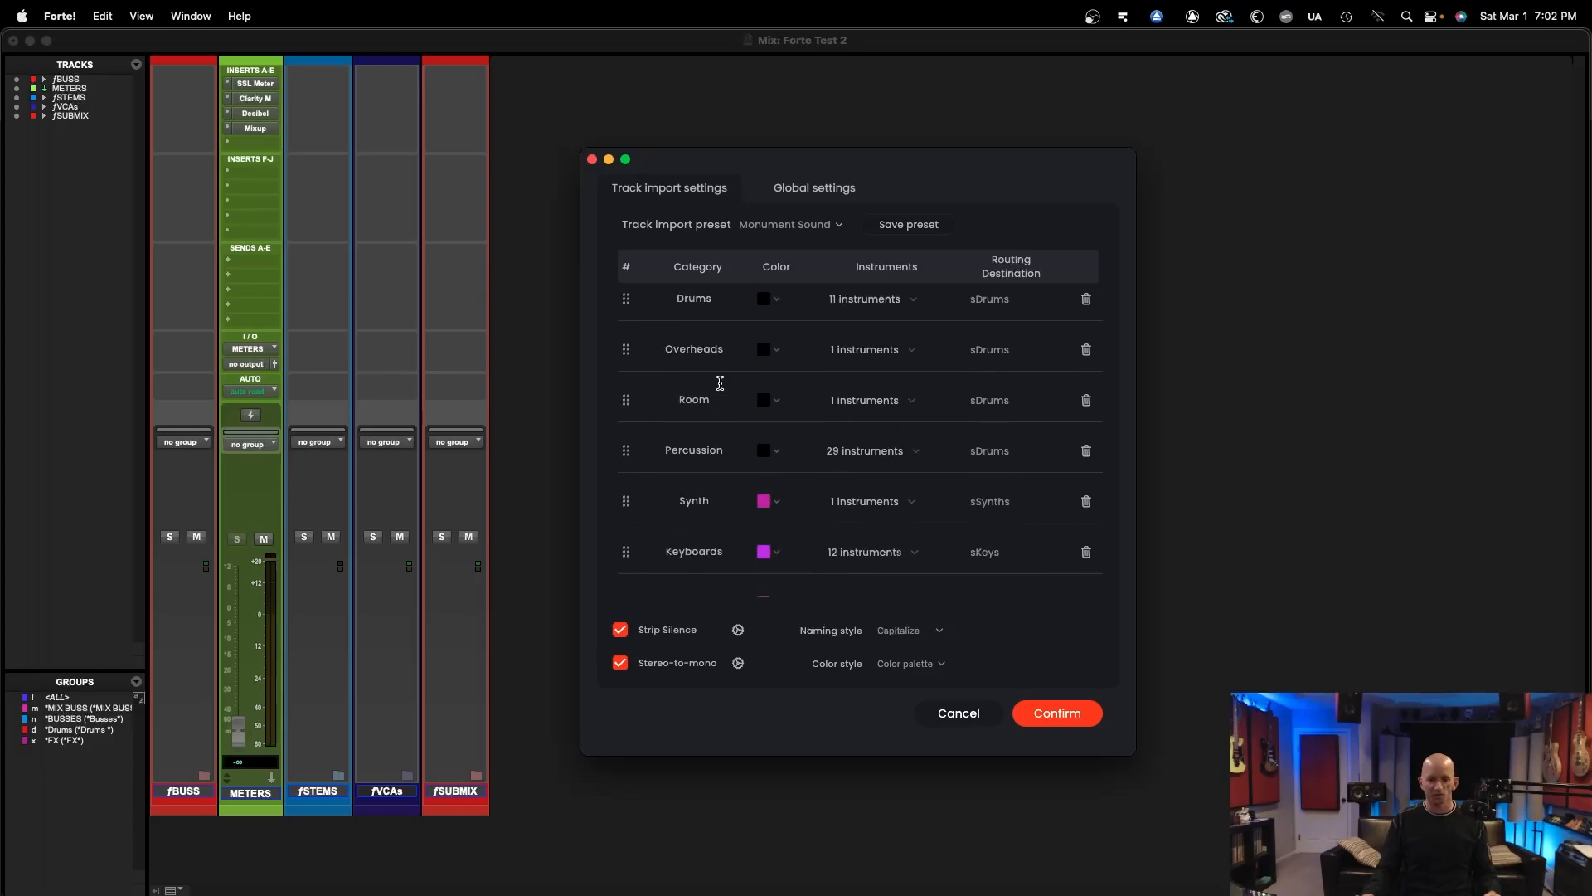
scroll(720, 384, "down", 5)
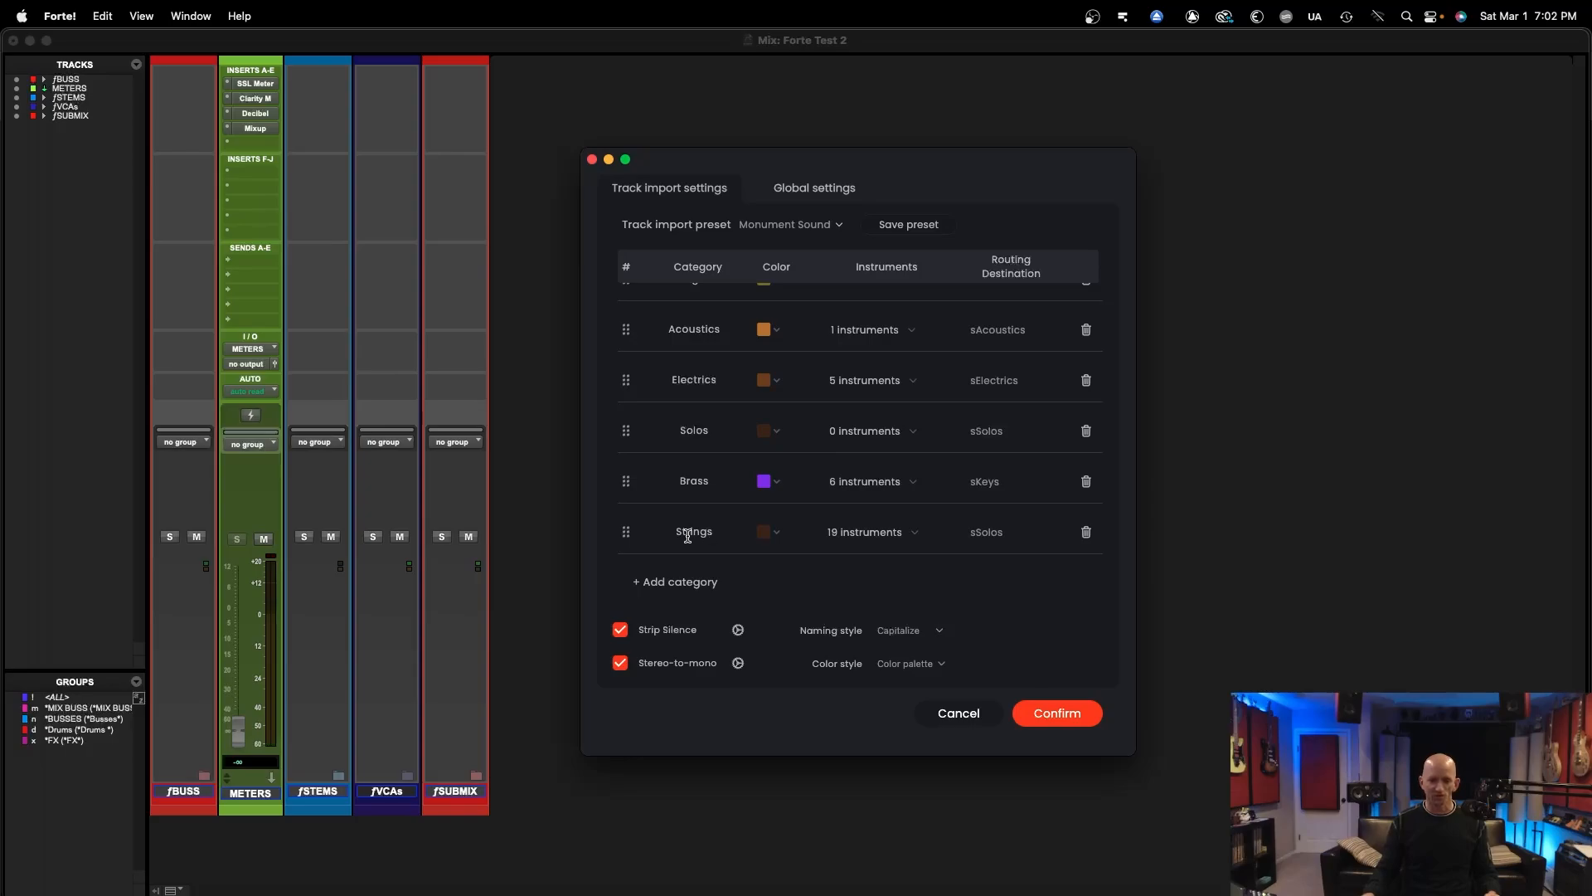
Step: Look through the instruments assigned to the Strings category and close the list without changes
left_click(916, 535)
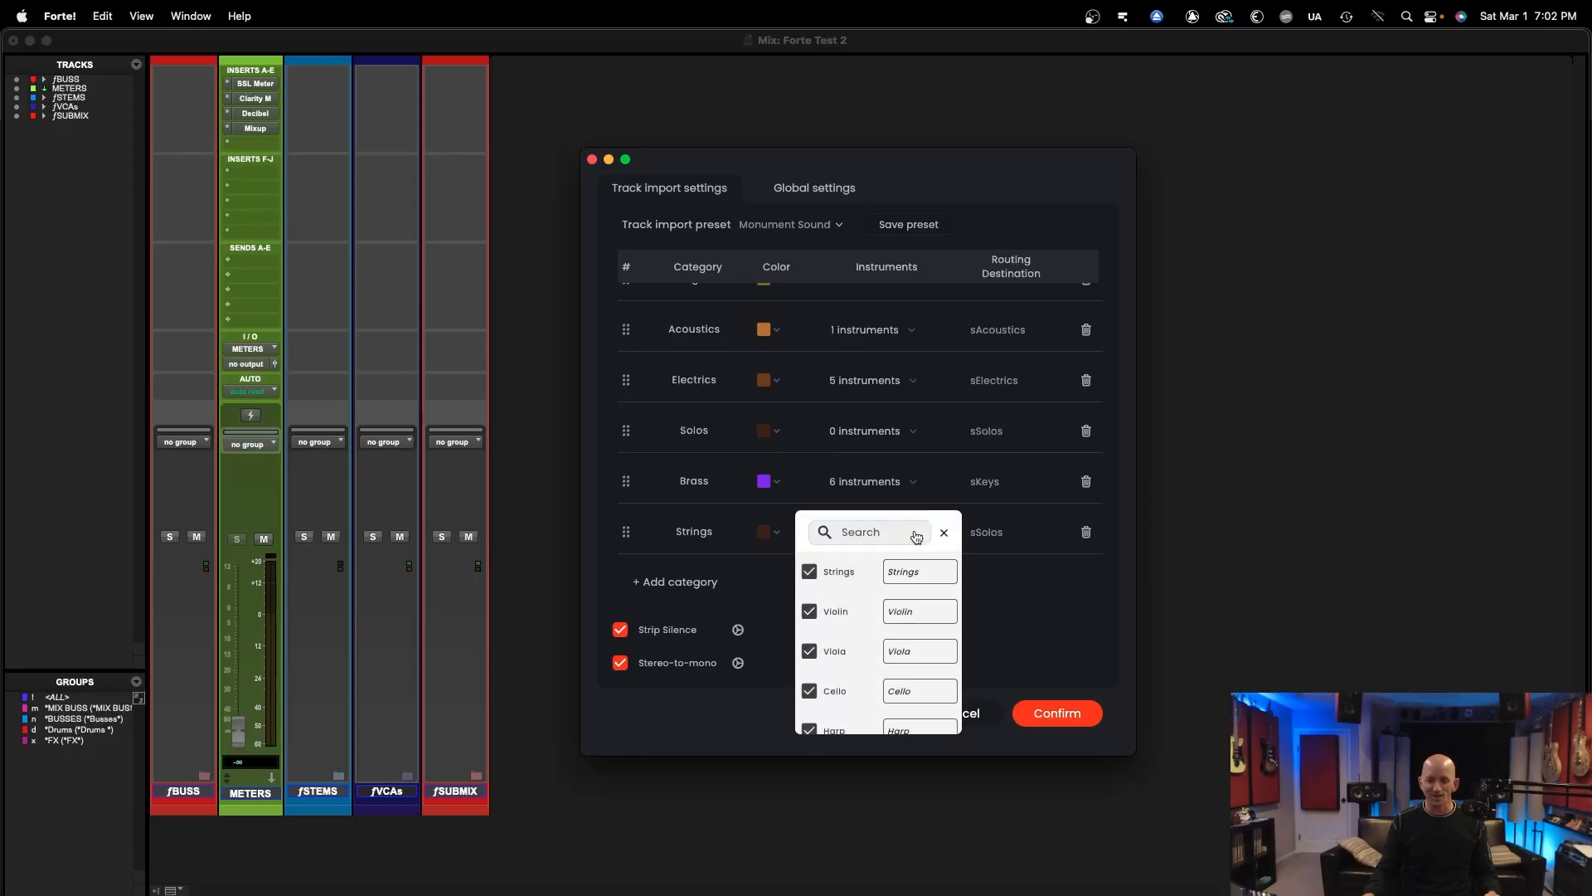
scroll(865, 574, "down", 3)
scroll(866, 574, "down", 3)
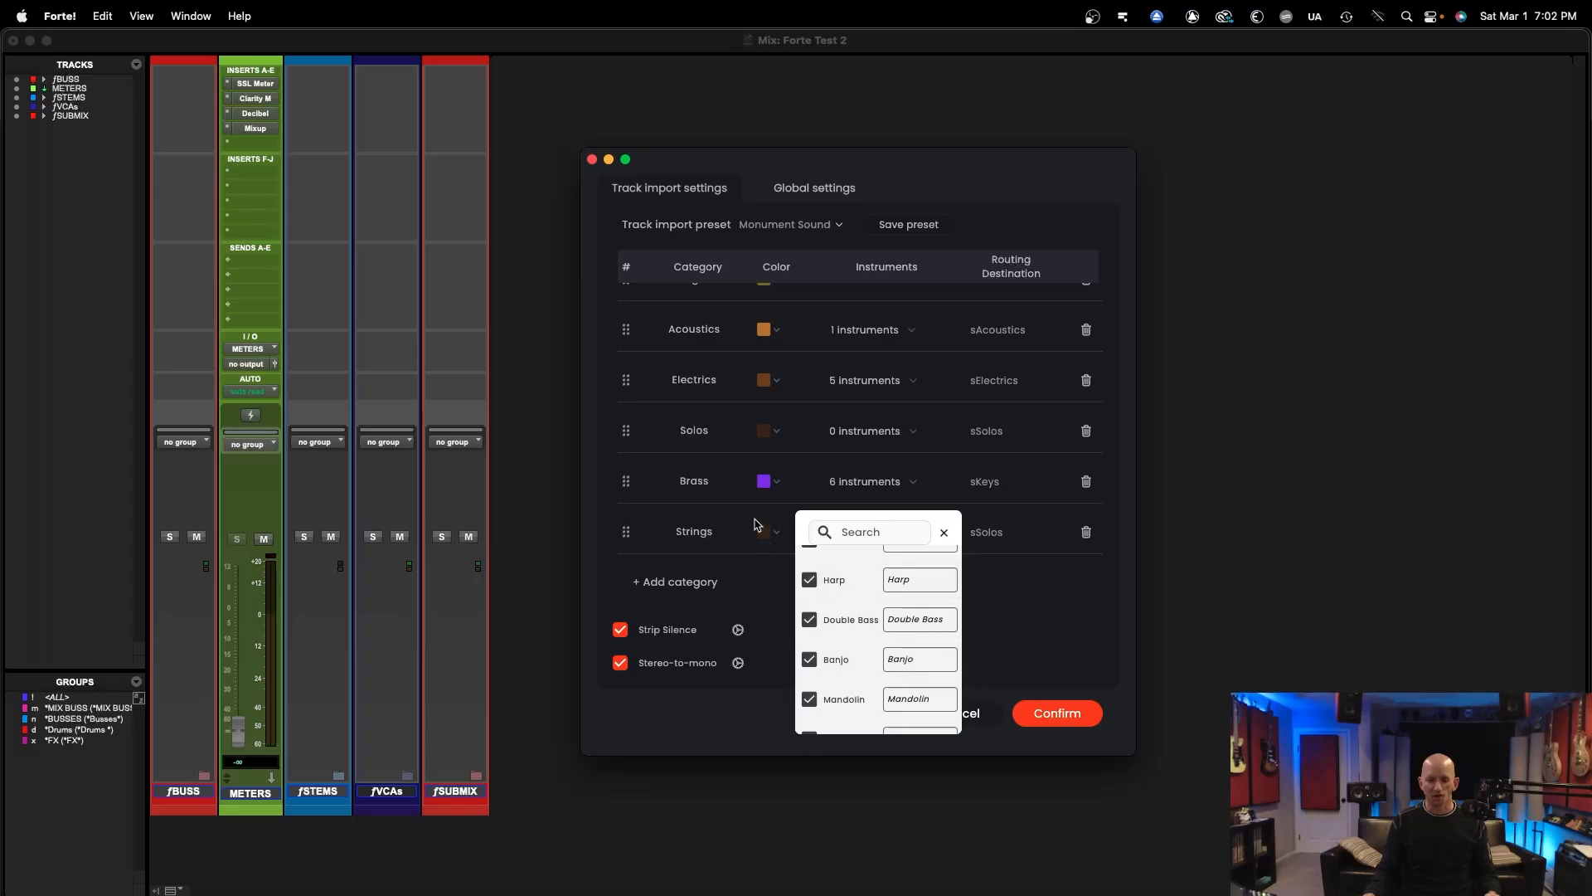
scroll(866, 647, "down", 5)
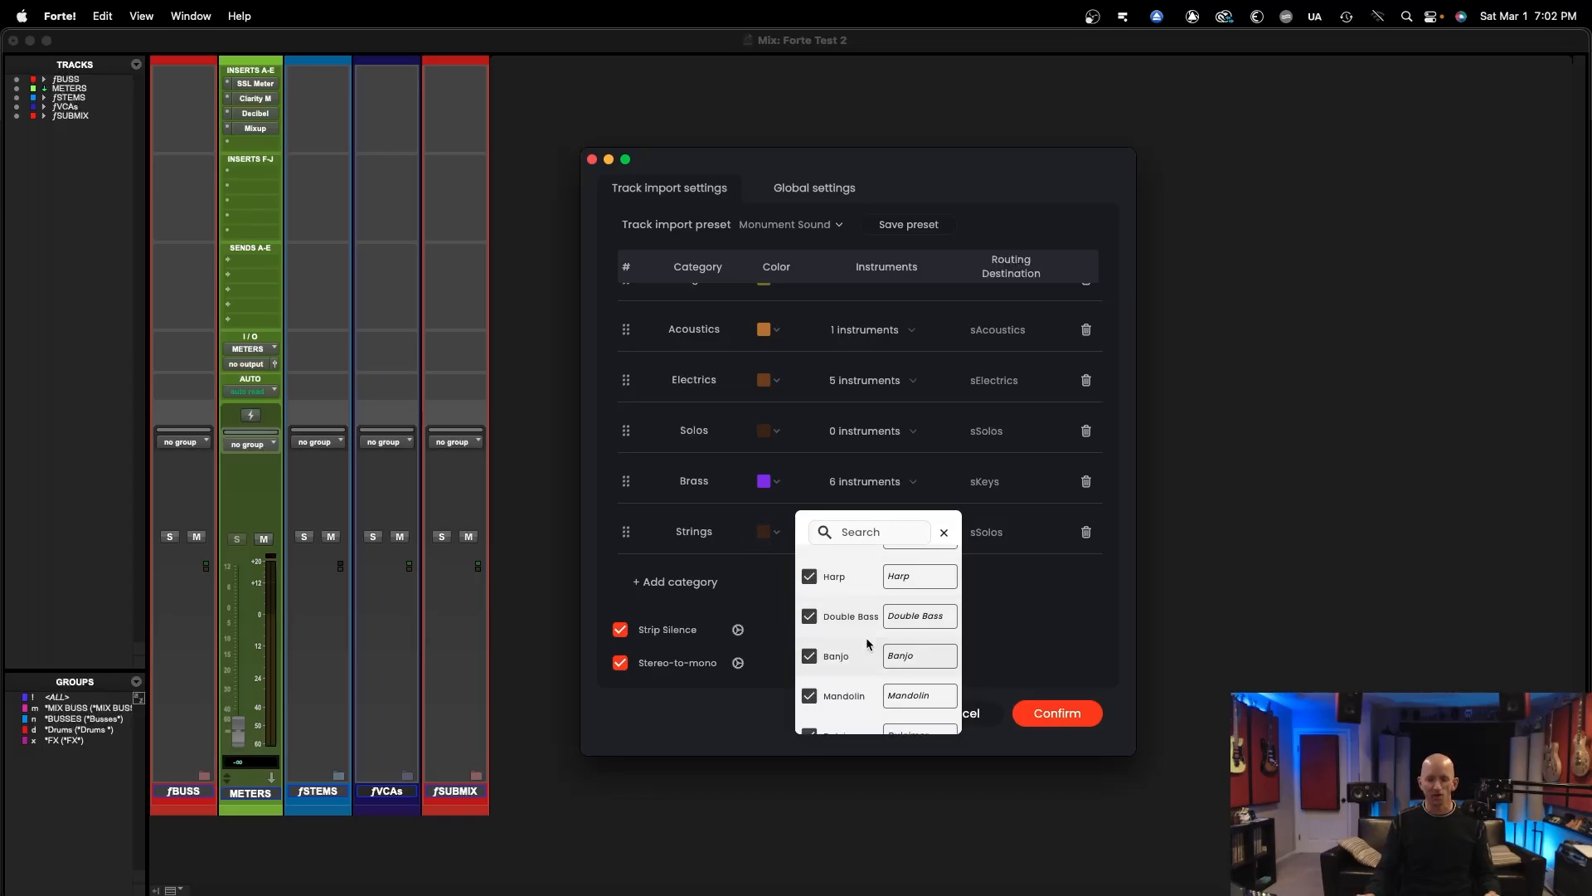
scroll(874, 624, "down", 5)
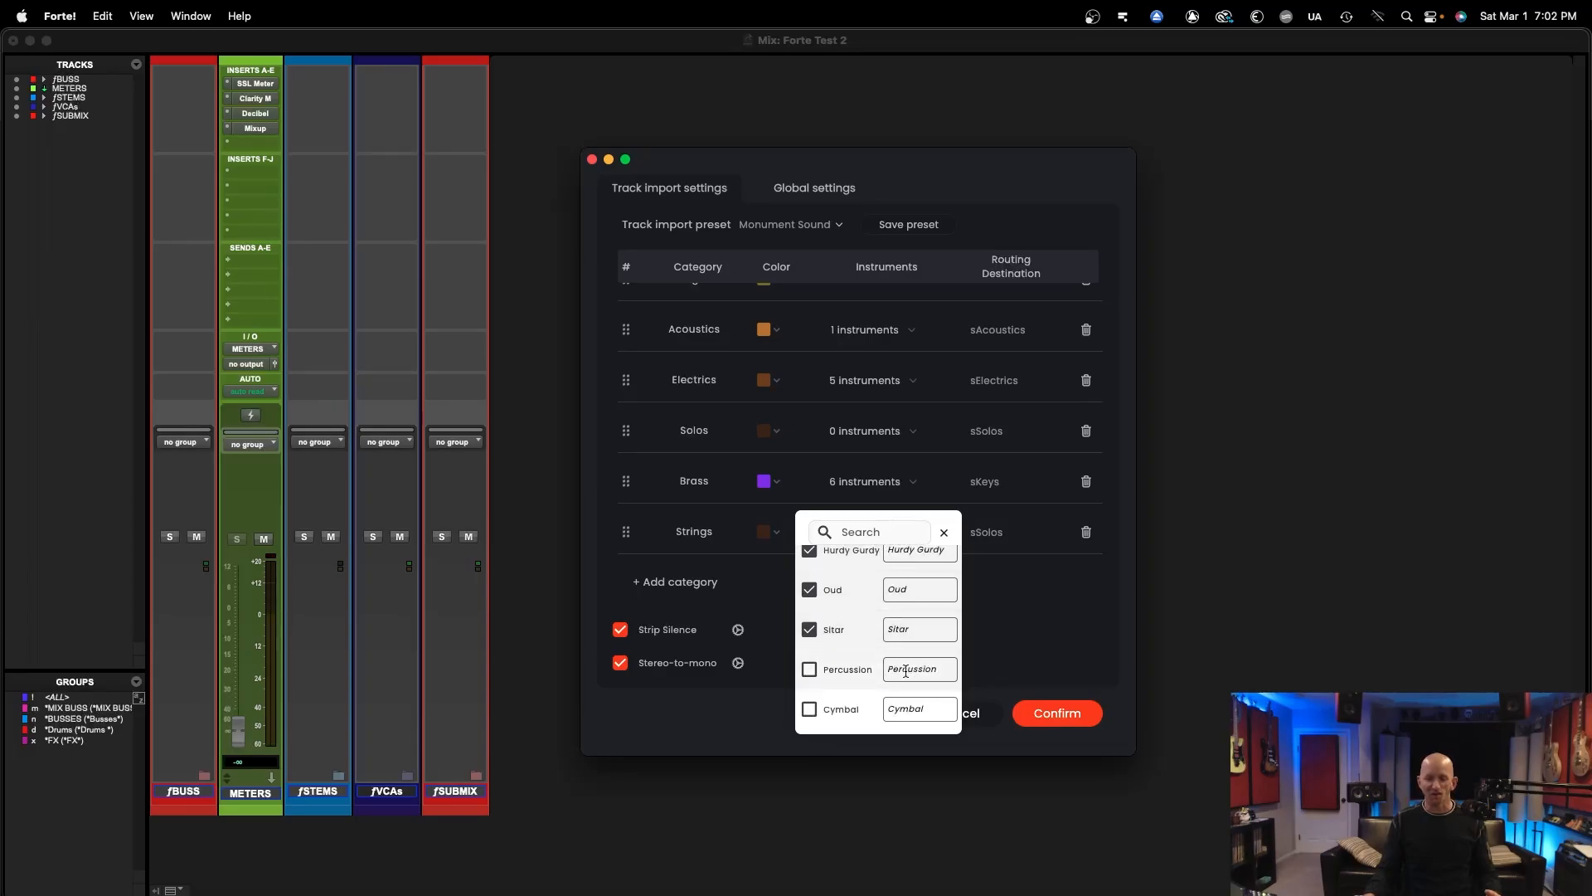
left_click(744, 586)
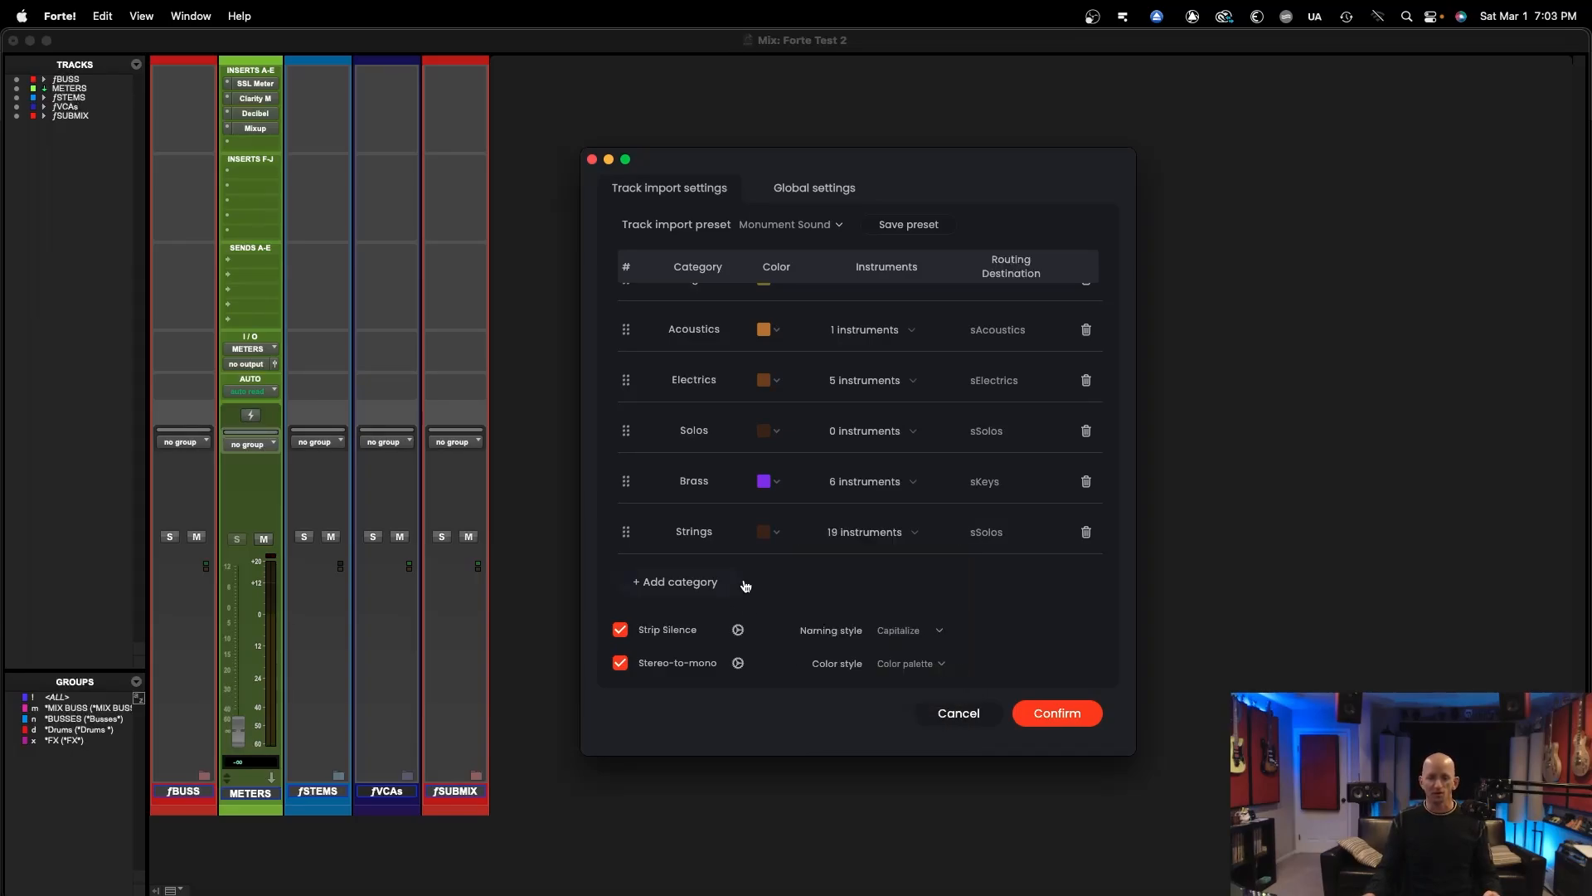
Step: Inspect the color choices for the Acoustics category and the routing options for the Synth category, leaving both unchanged
left_click(777, 333)
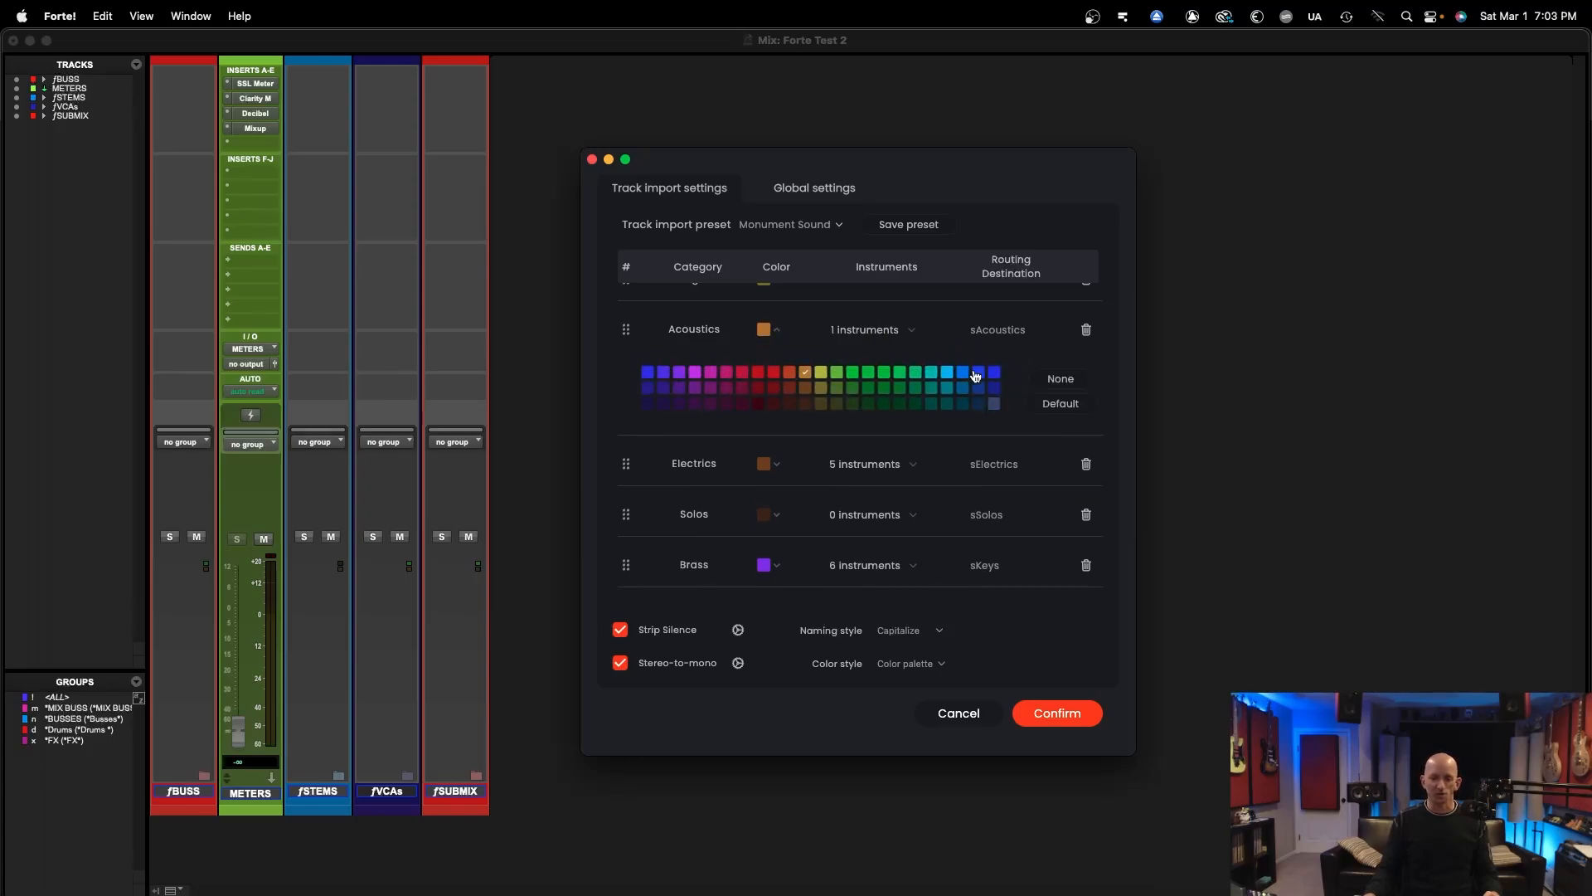
left_click(776, 333)
scroll(1018, 365, "up", 5)
scroll(1047, 374, "down", 6)
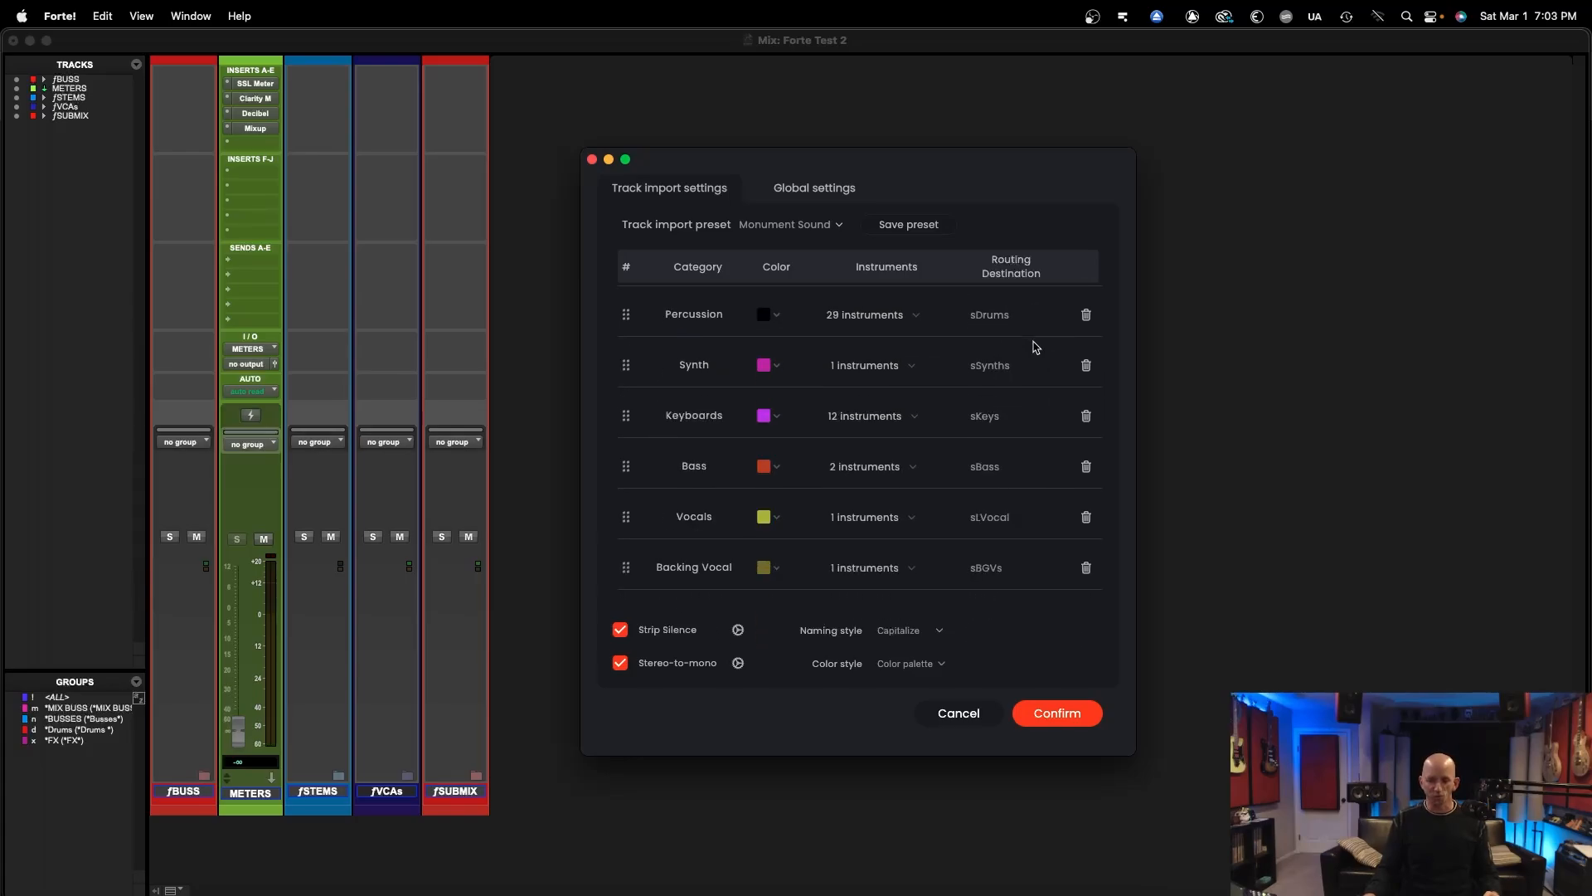
left_click(1008, 373)
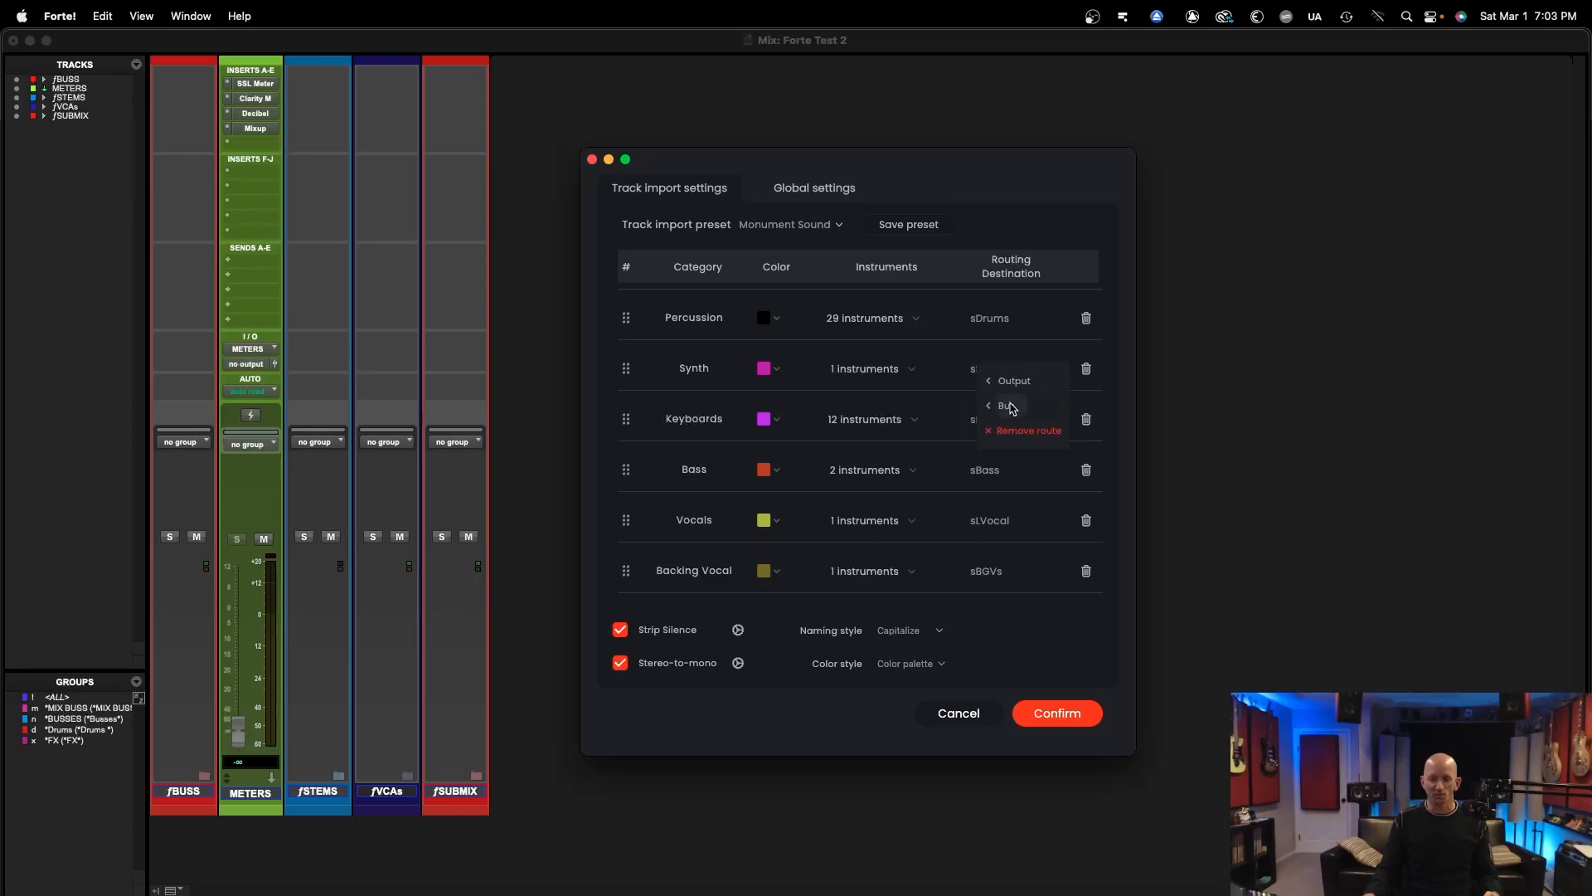
left_click(1010, 406)
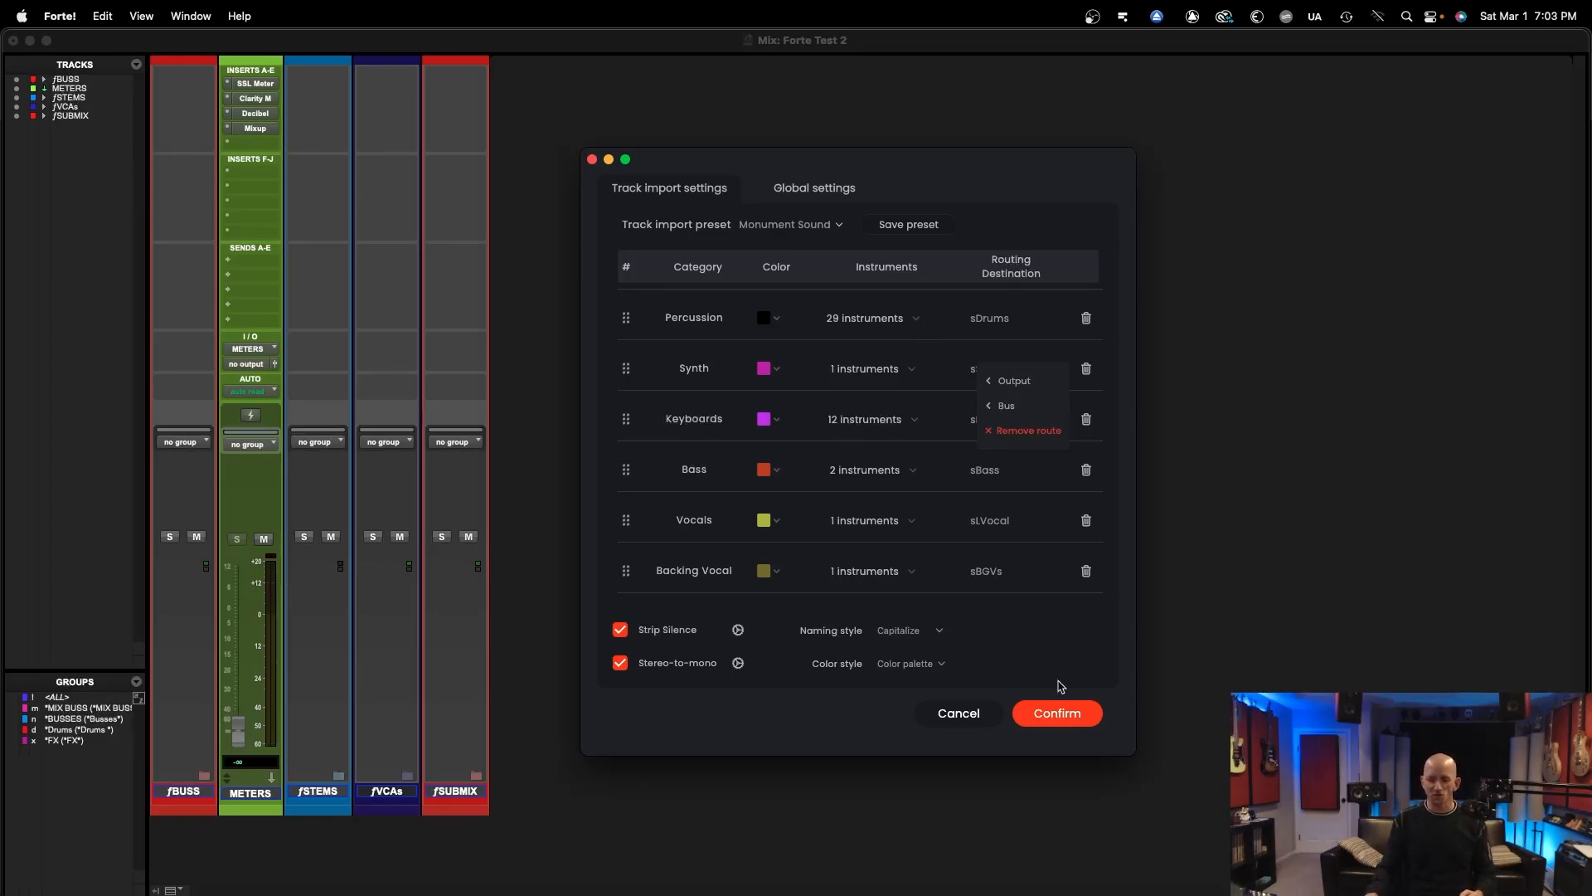
left_click(1053, 611)
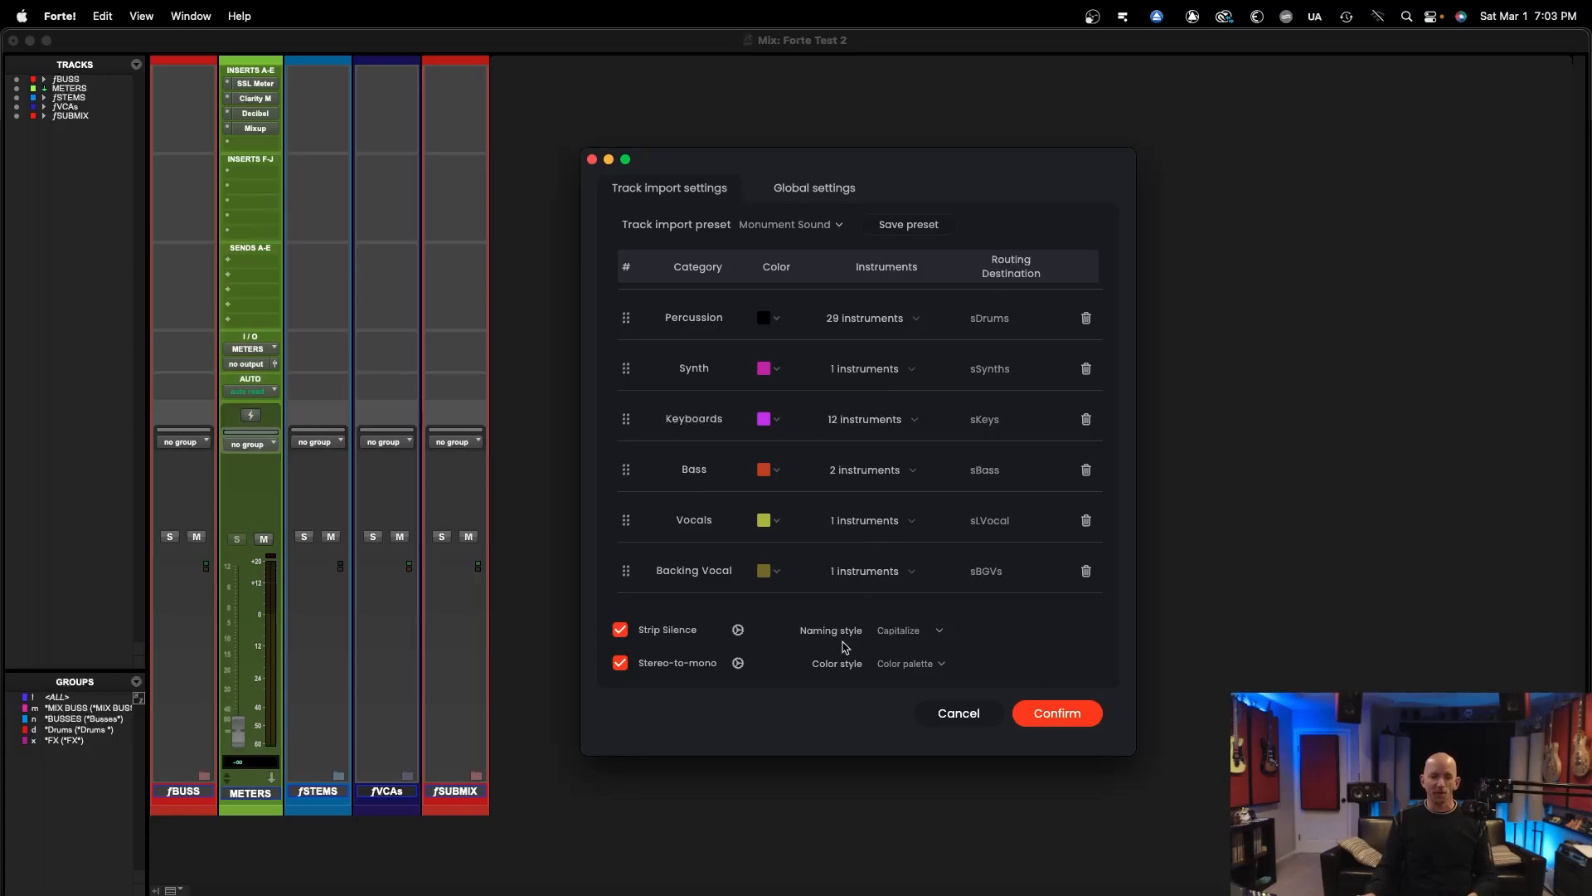
Step: Inspect the Strip Silence threshold, duration and clip pad settings, then cancel without changes
left_click(739, 630)
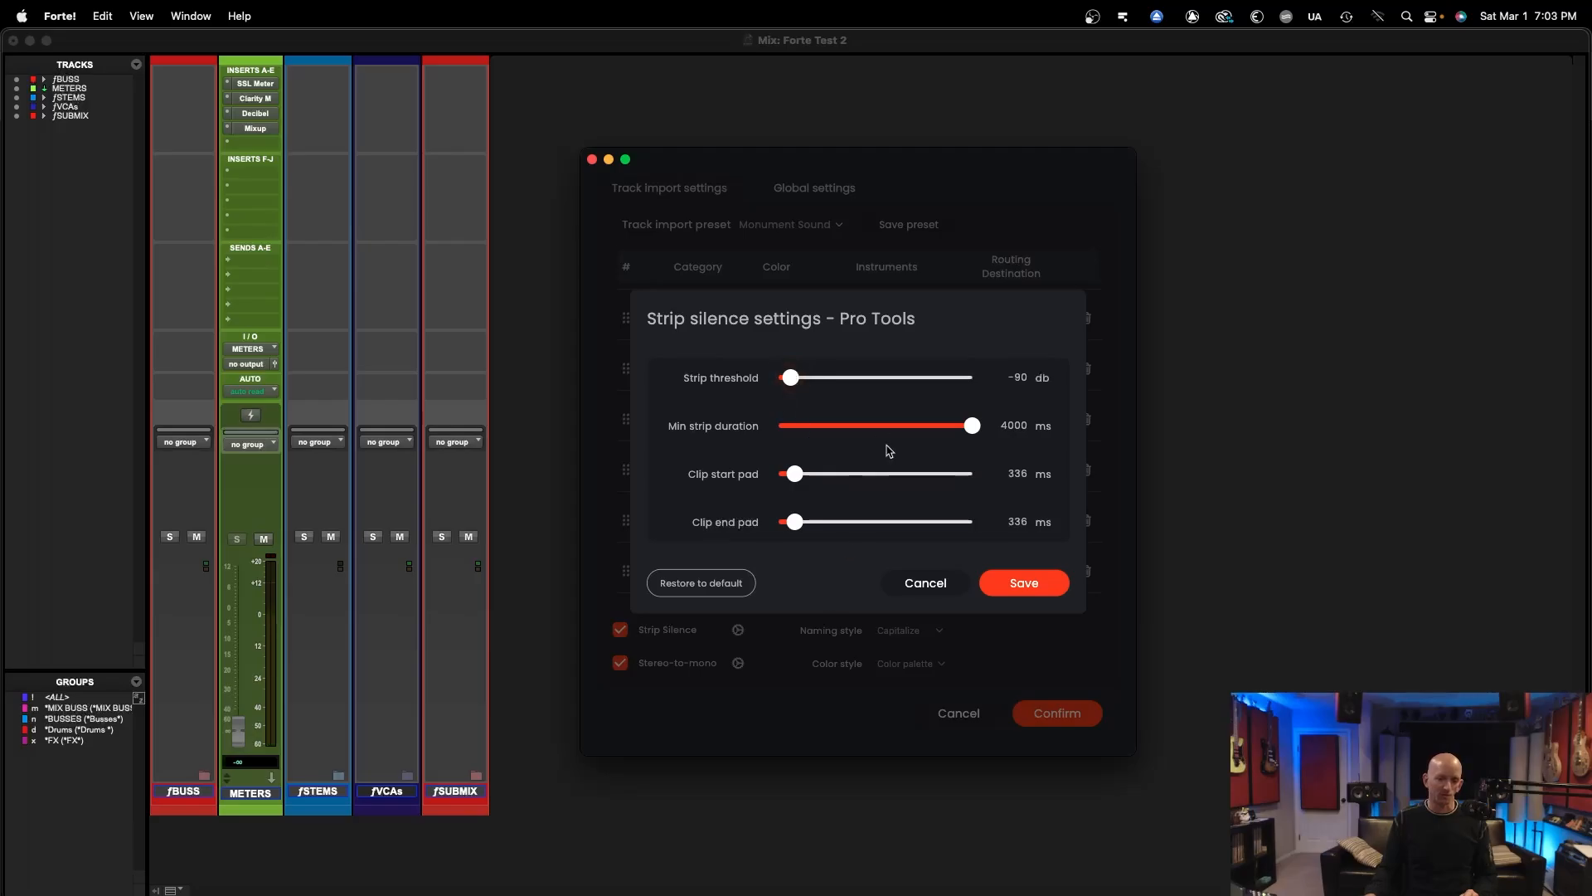
left_click(924, 583)
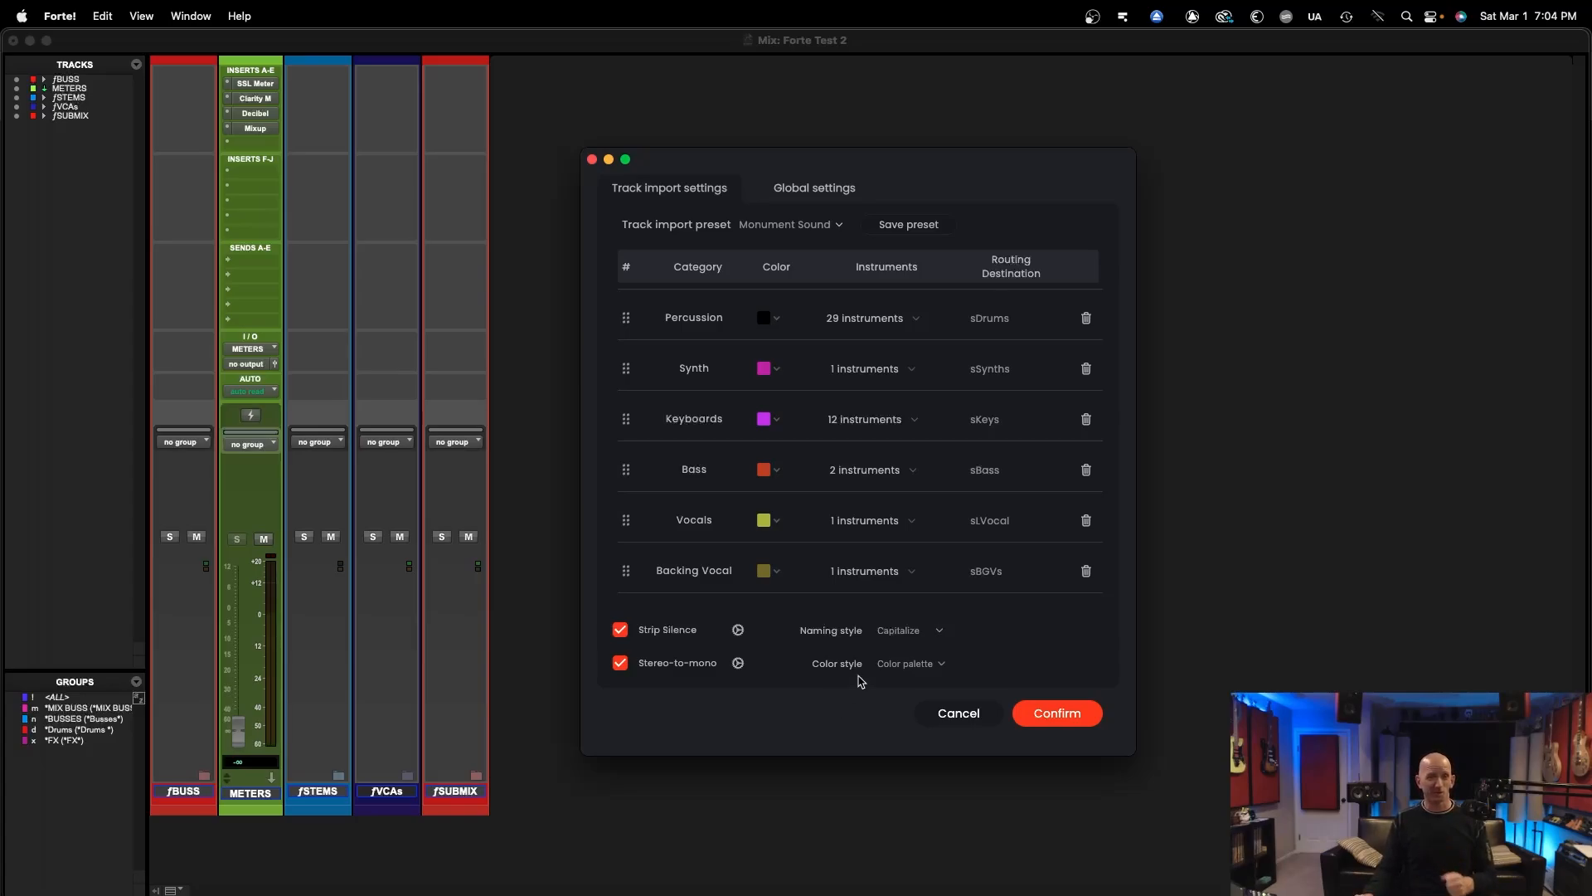
mouse_move(940, 877)
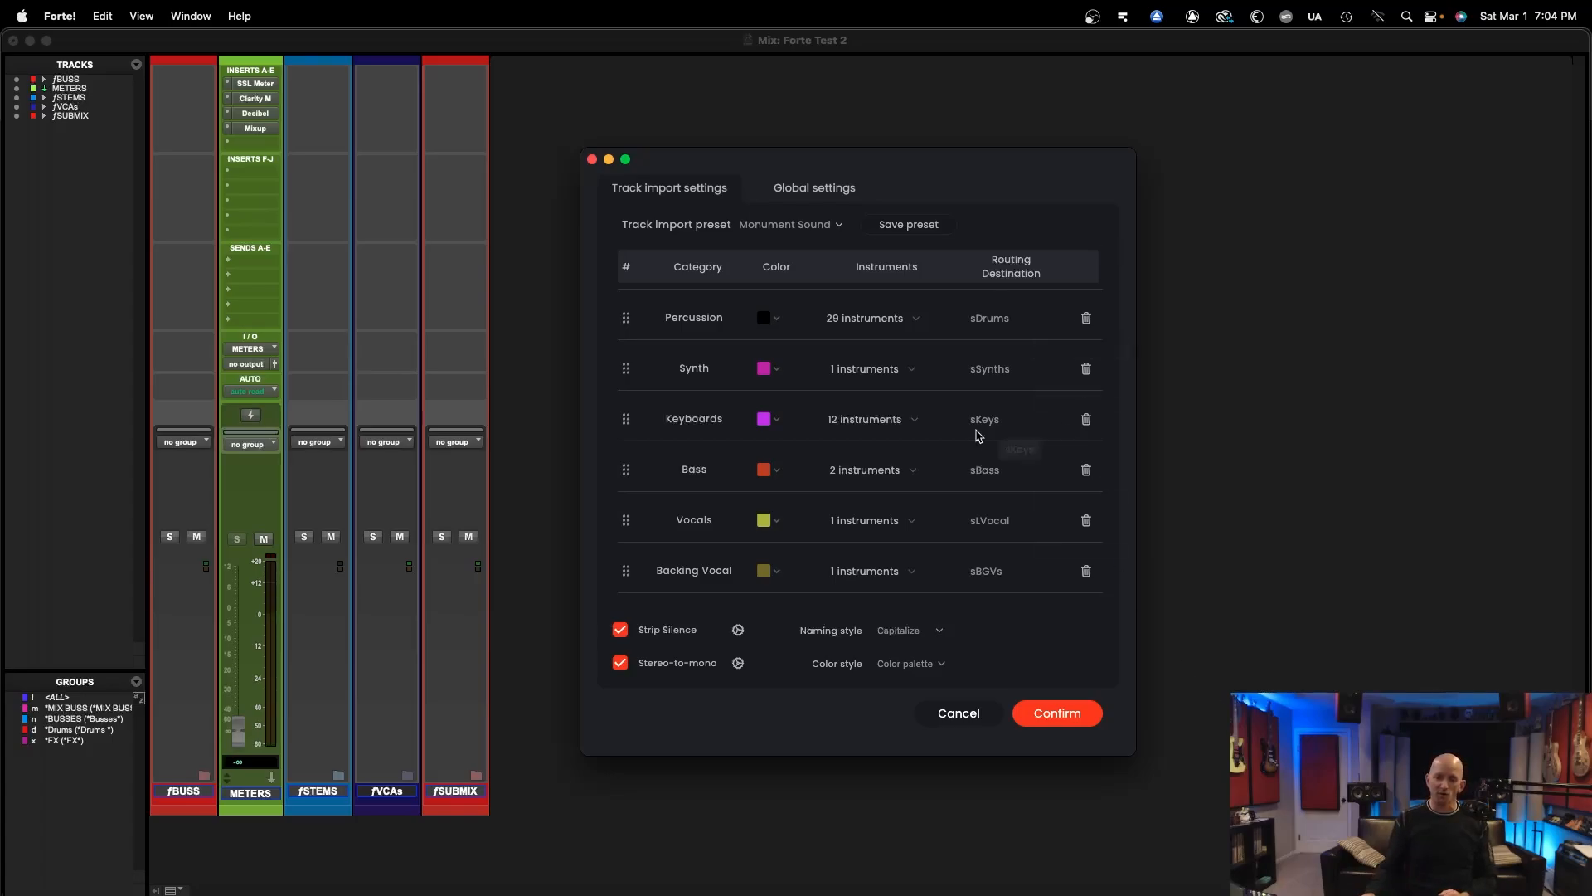
Step: Review the routing destinations of all categories and the list of buses available for the Kick category
scroll(718, 397, "up", 5)
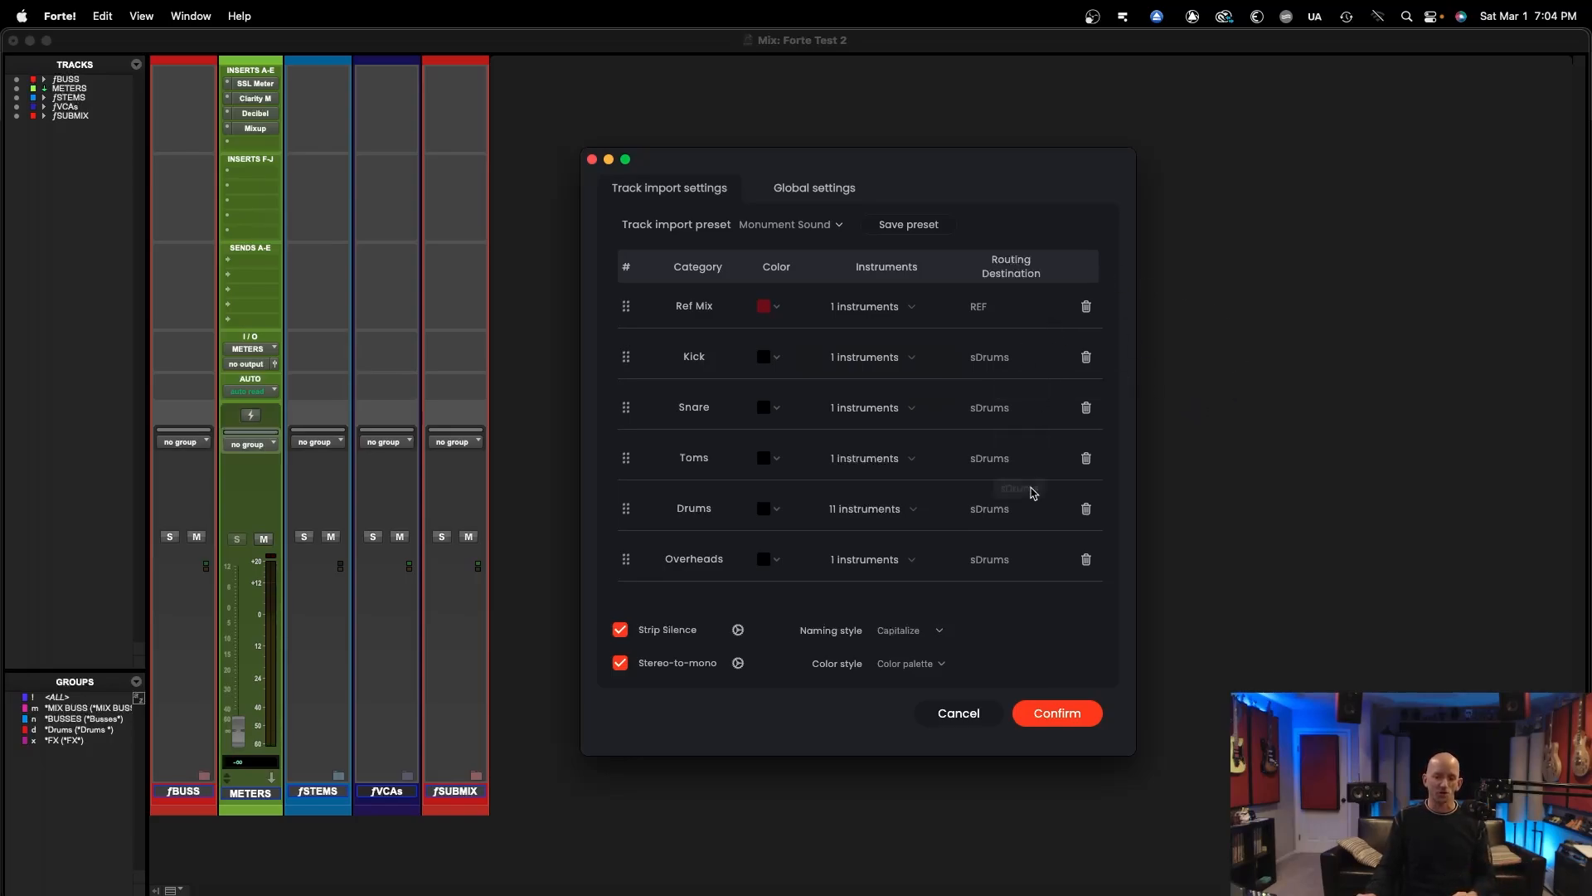
scroll(1028, 440, "down", 3)
scroll(1044, 426, "down", 5)
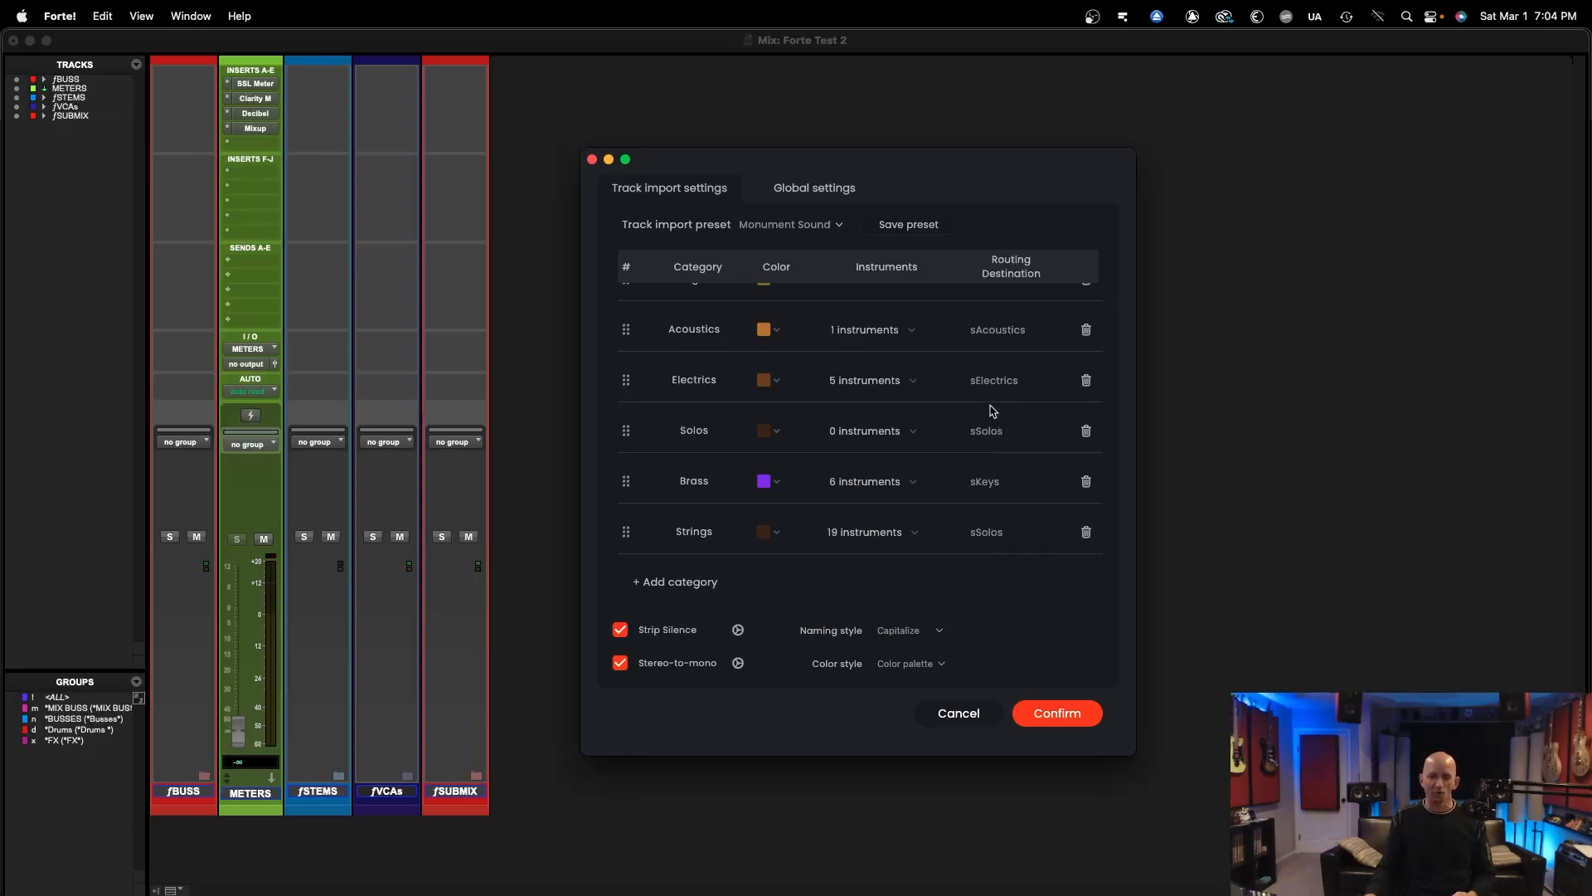
scroll(1008, 442, "up", 10)
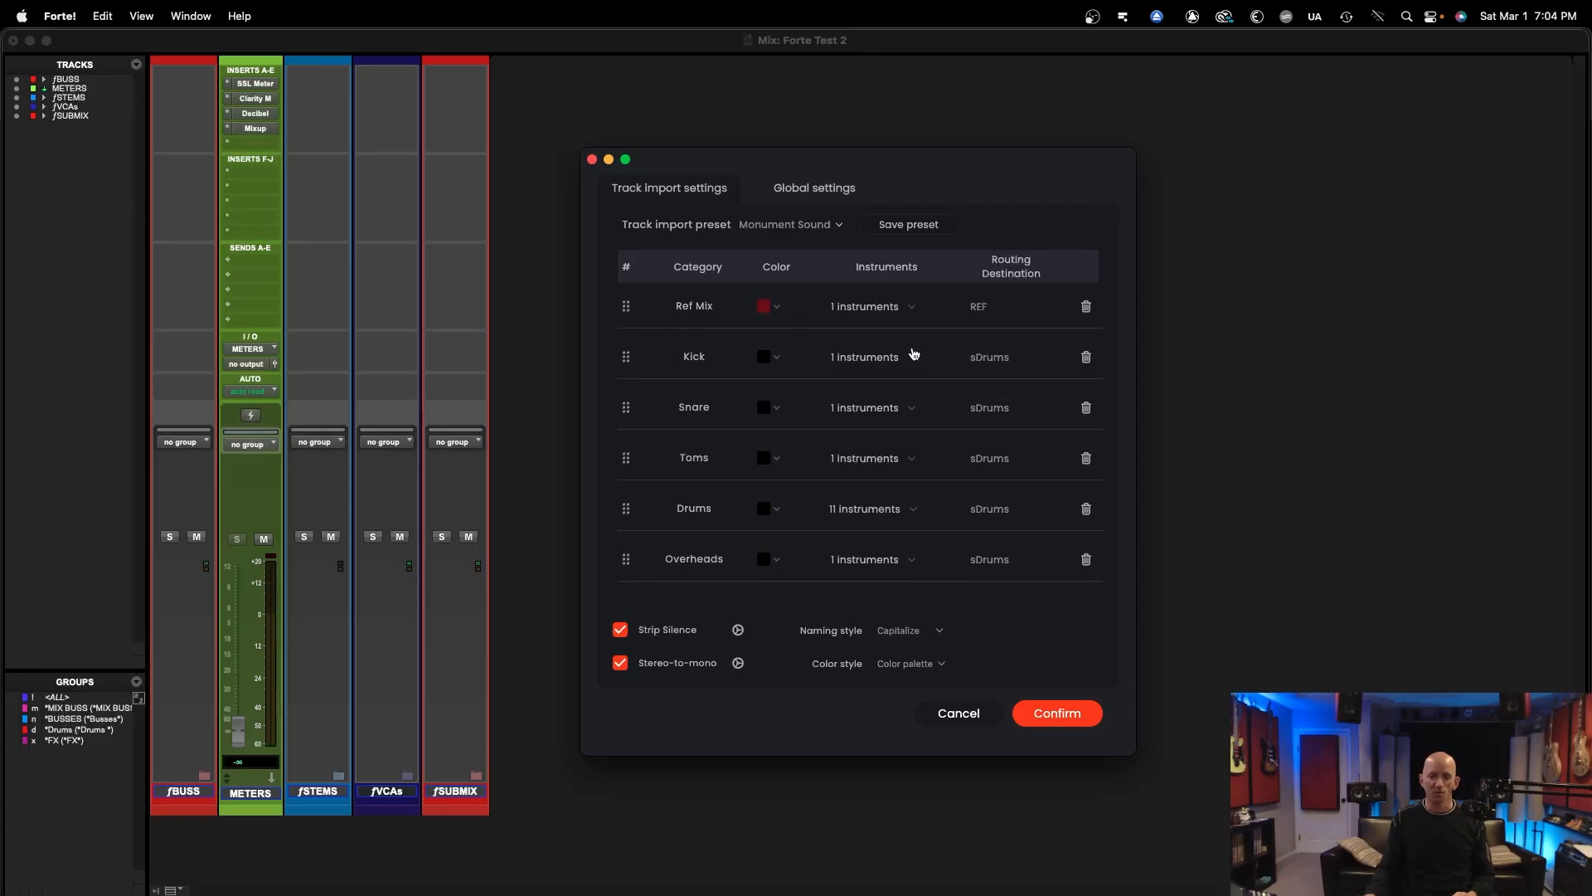
left_click(995, 358)
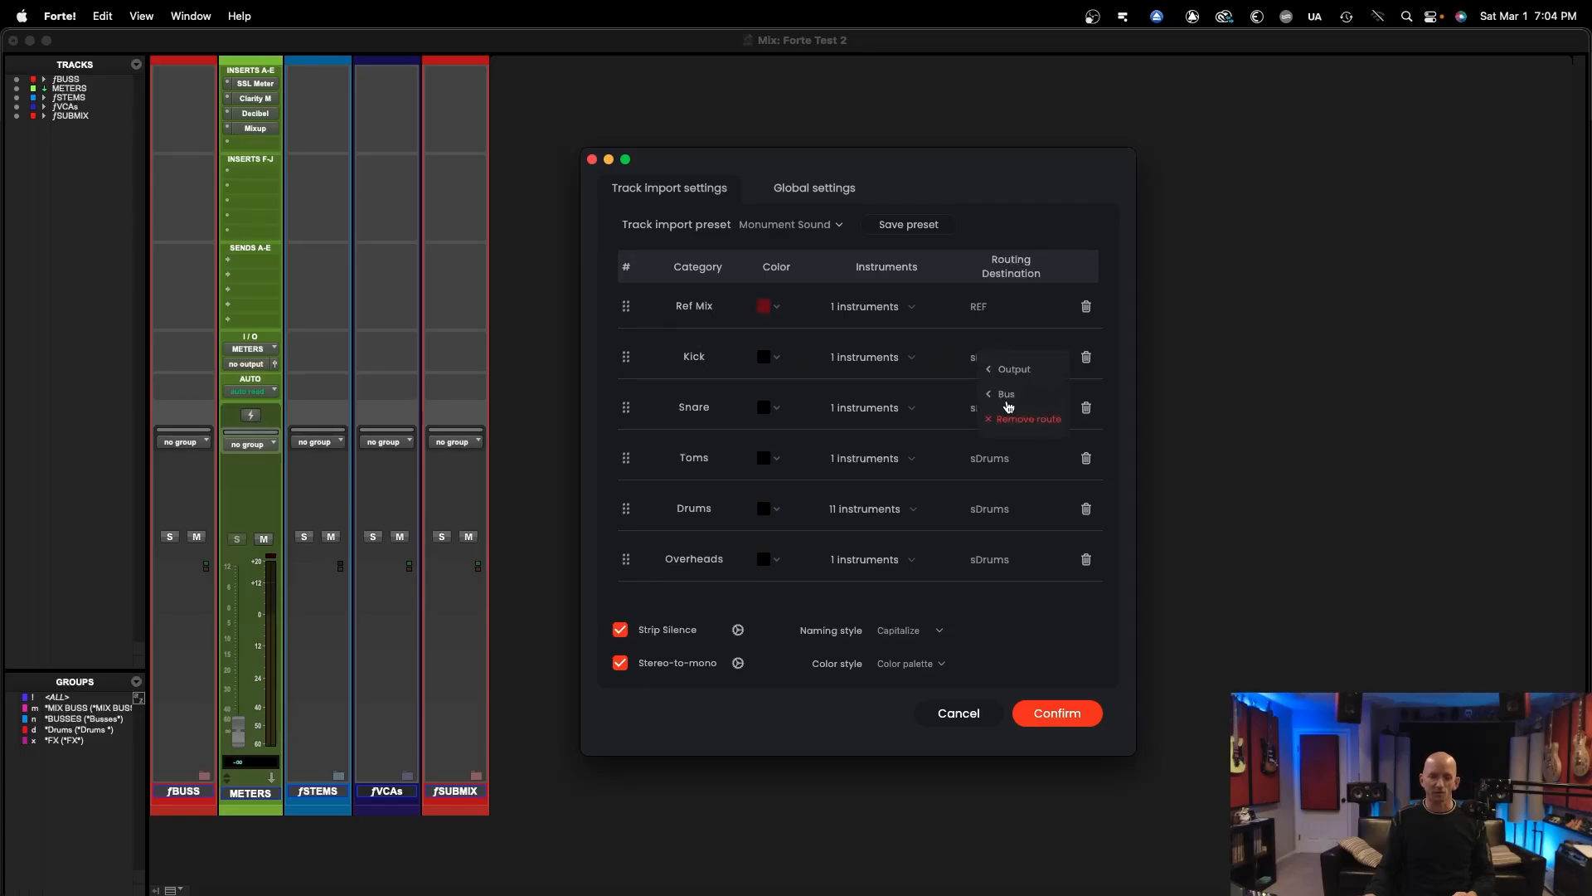
left_click(1006, 396)
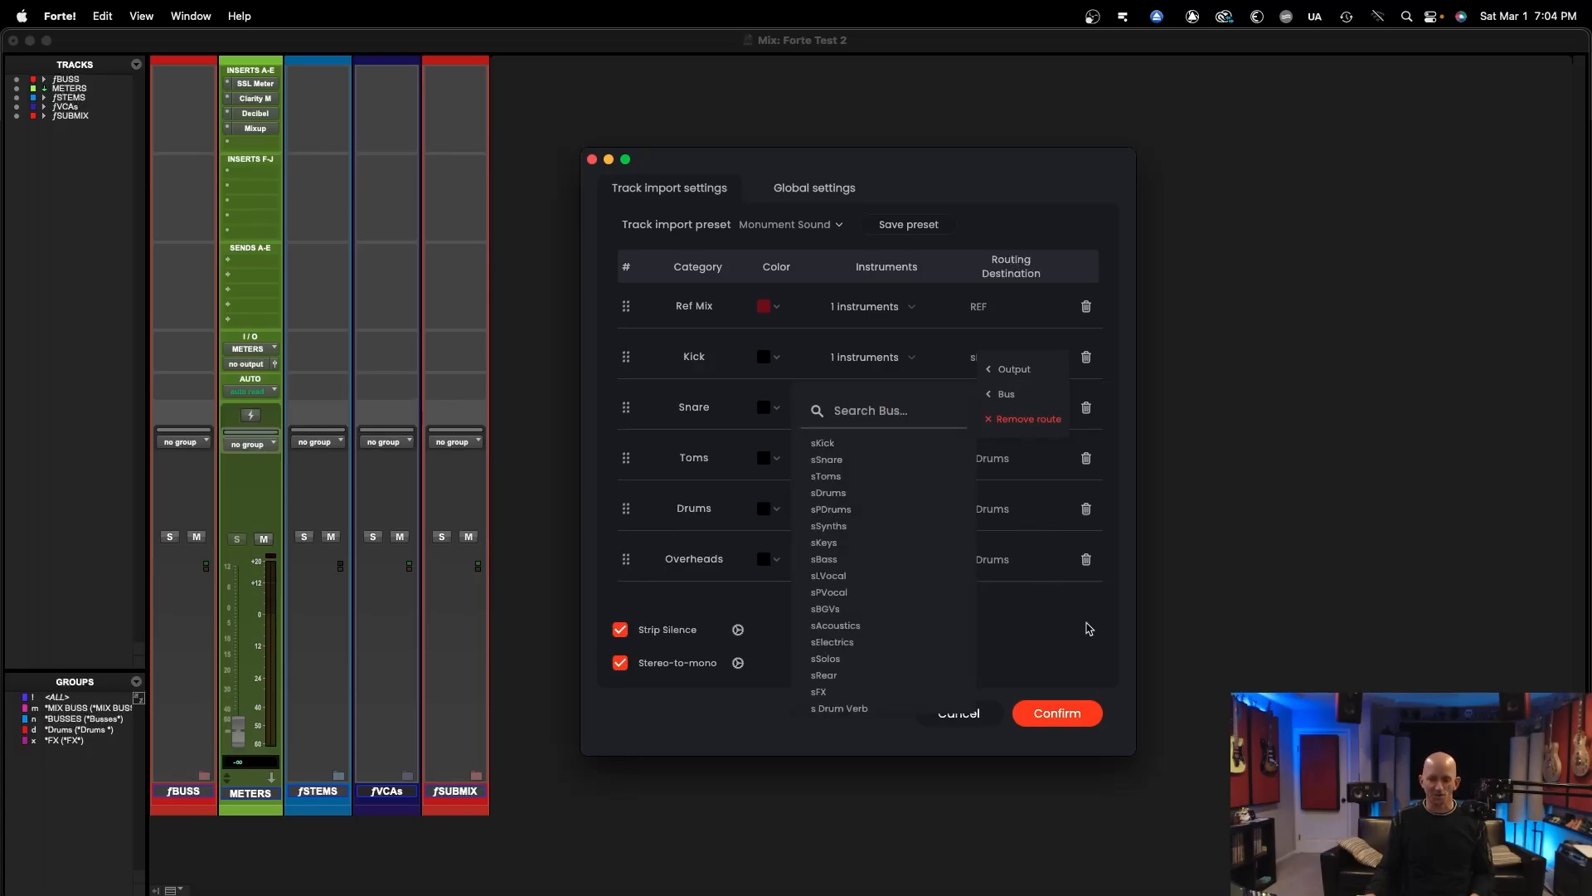
left_click(1089, 629)
left_click(1246, 515)
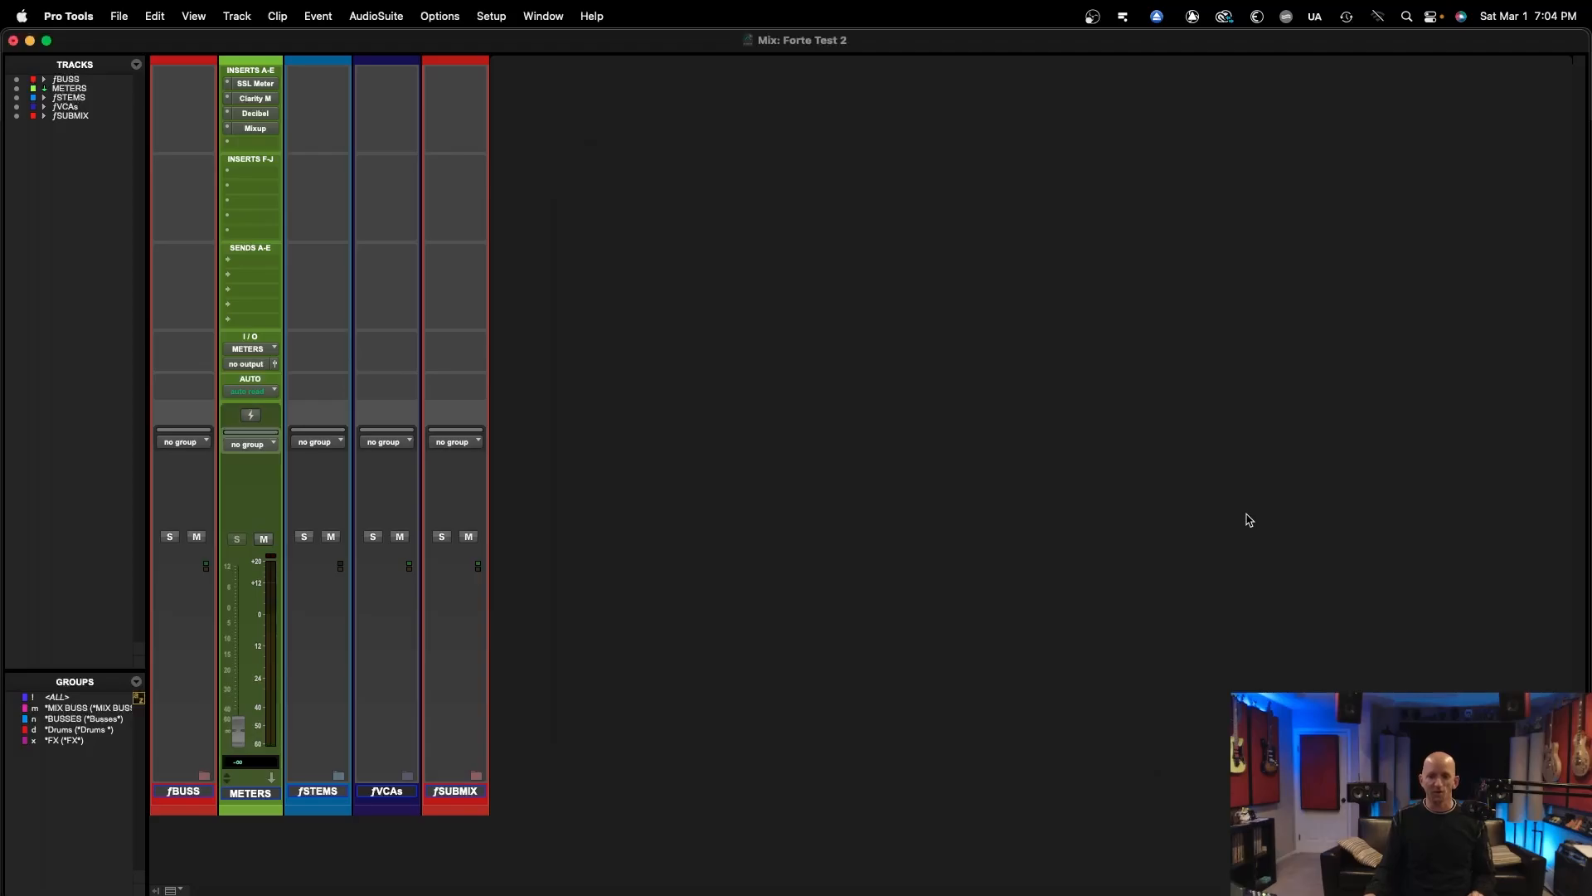
mouse_move(690, 894)
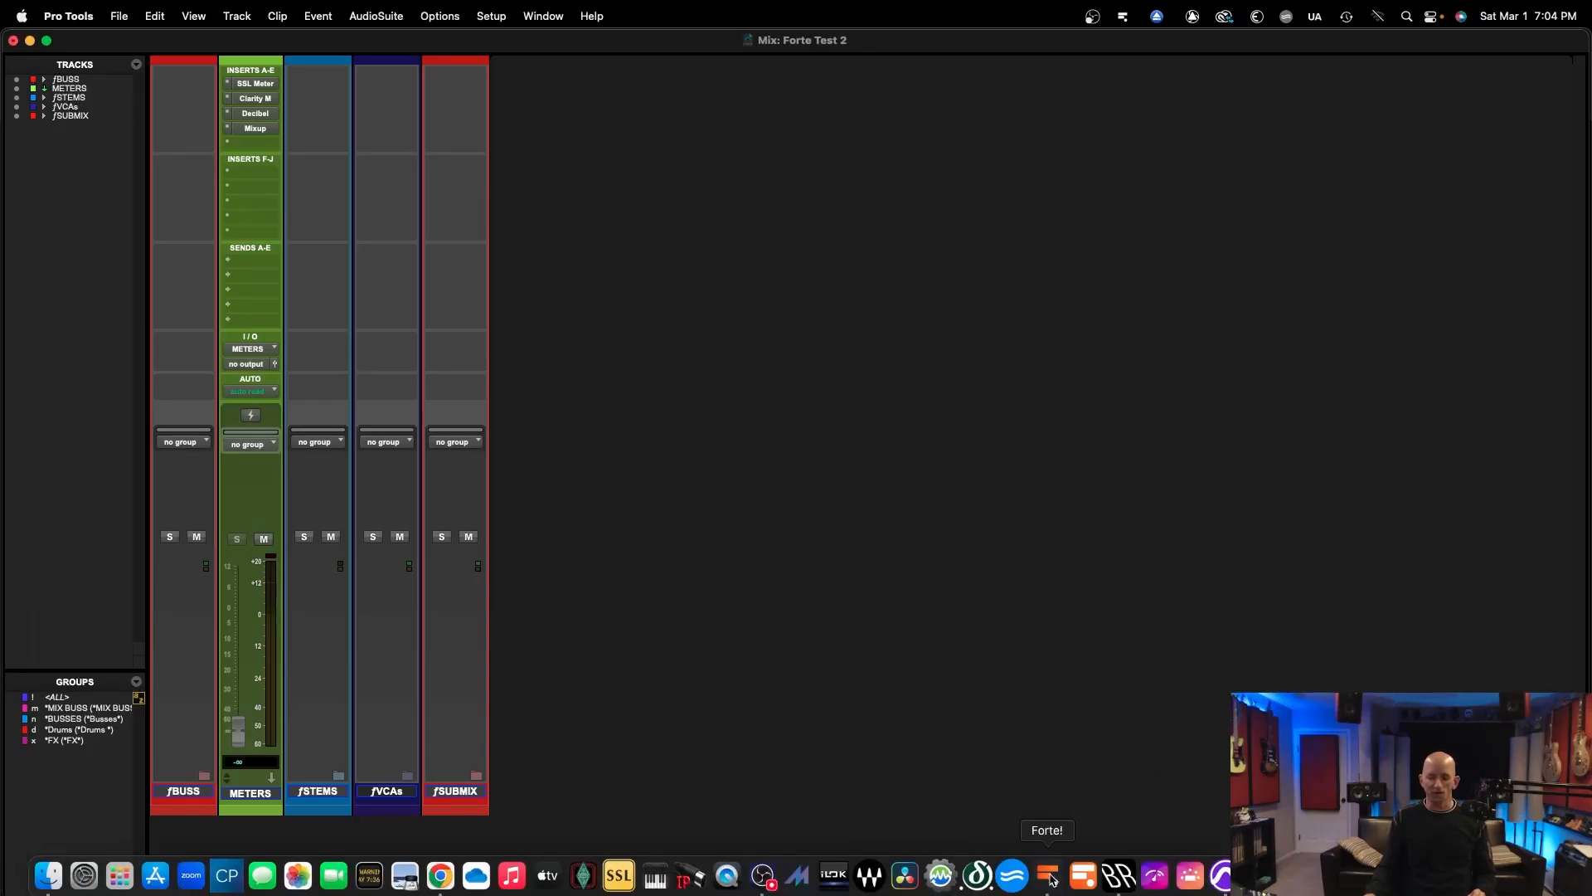
left_click(1049, 877)
left_click(1006, 614)
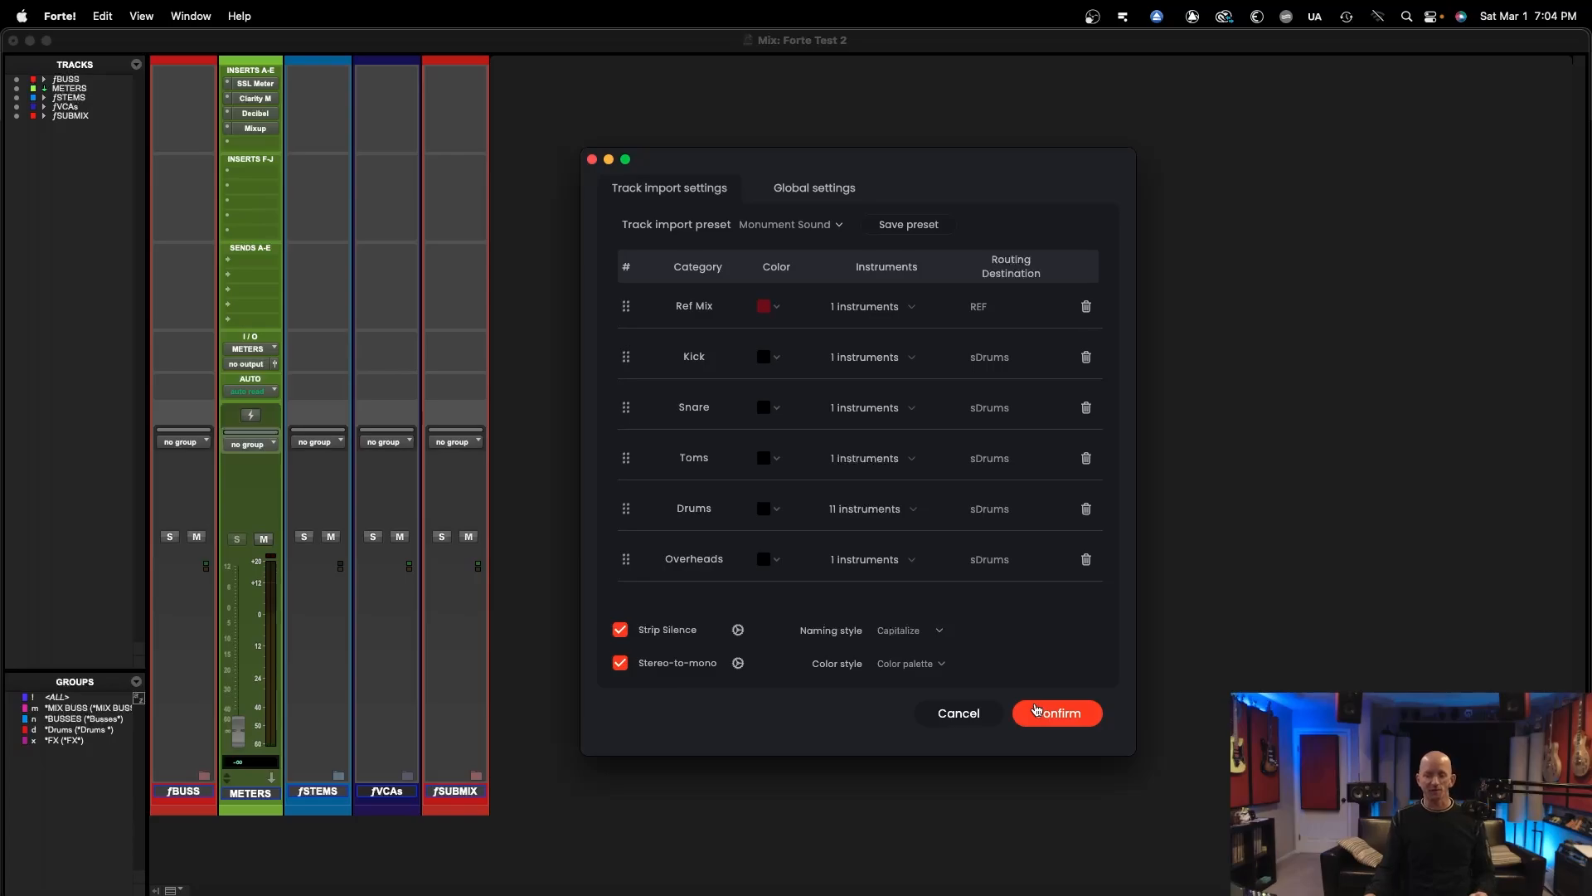
Step: Choose Medium as the track height in the global settings and confirm the settings
left_click(824, 194)
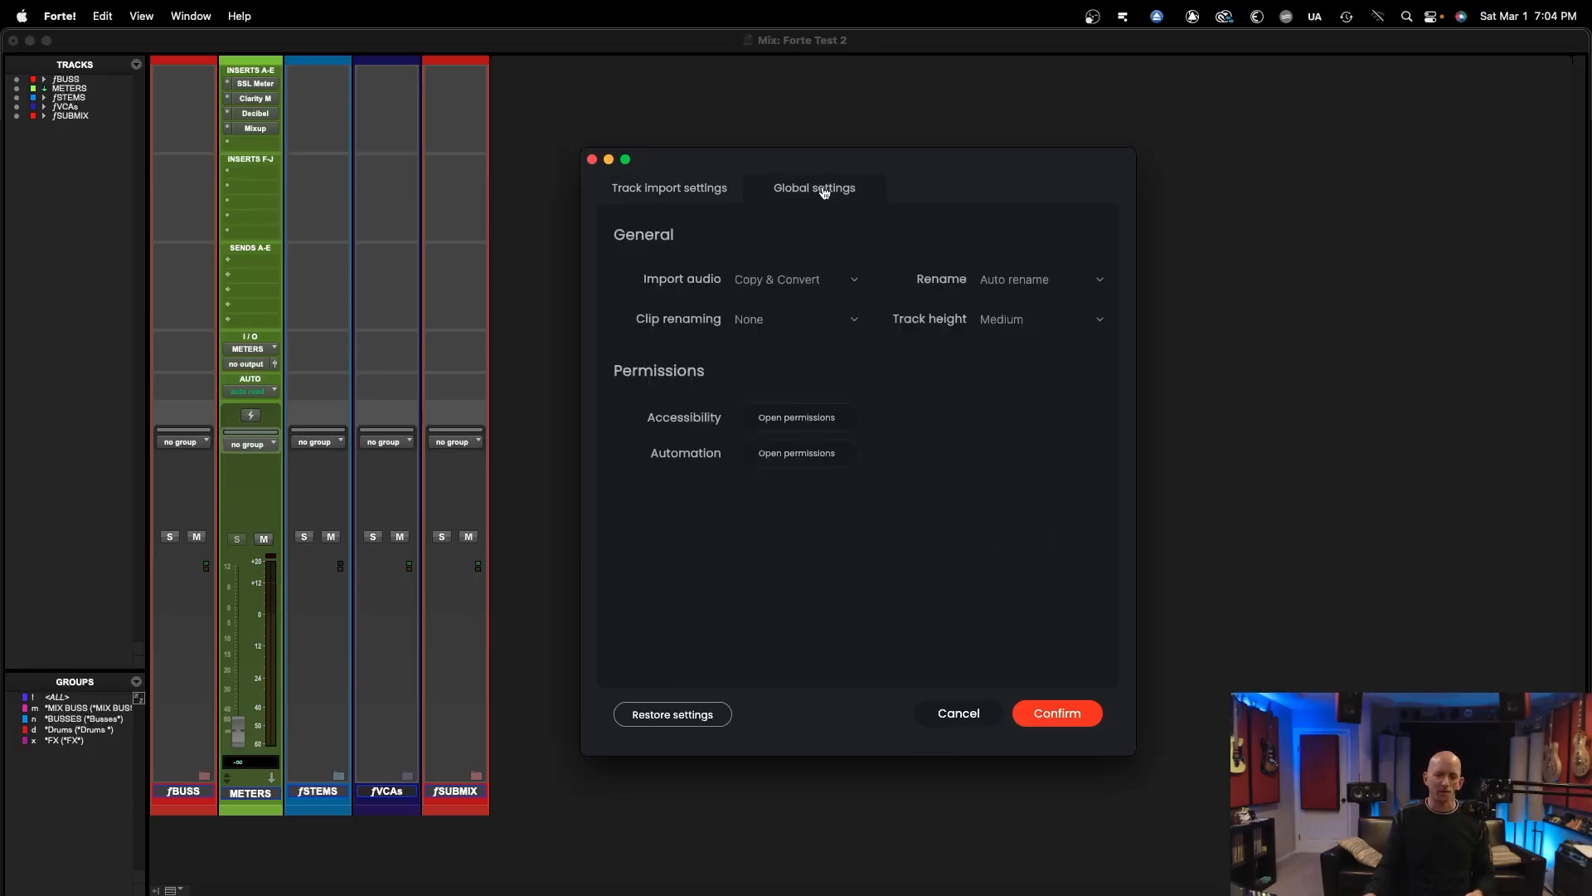
left_click(1029, 326)
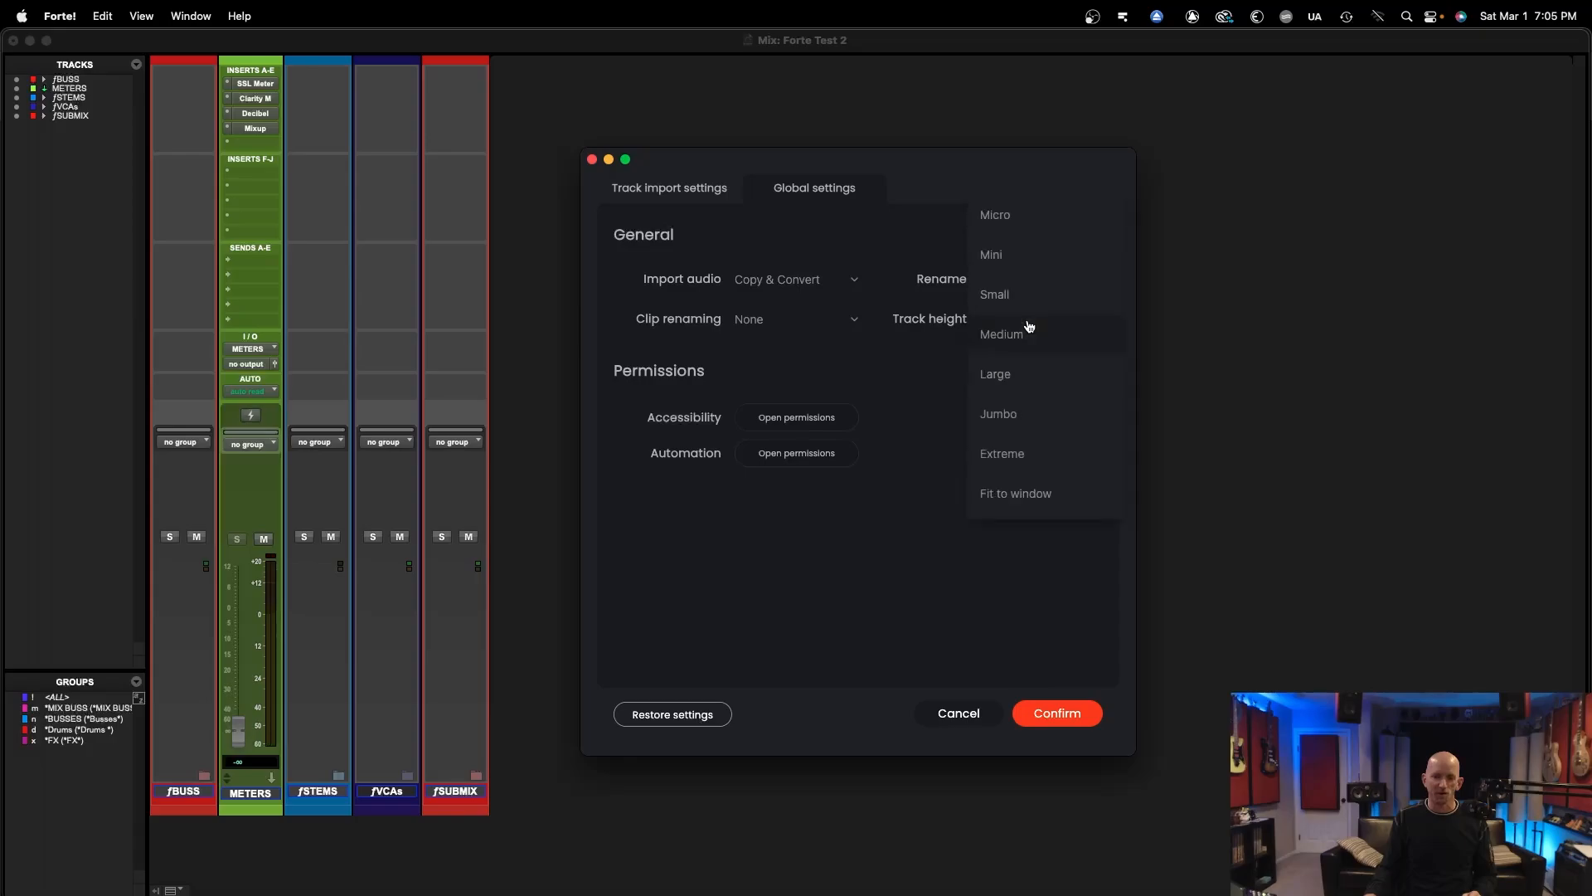
left_click(1000, 335)
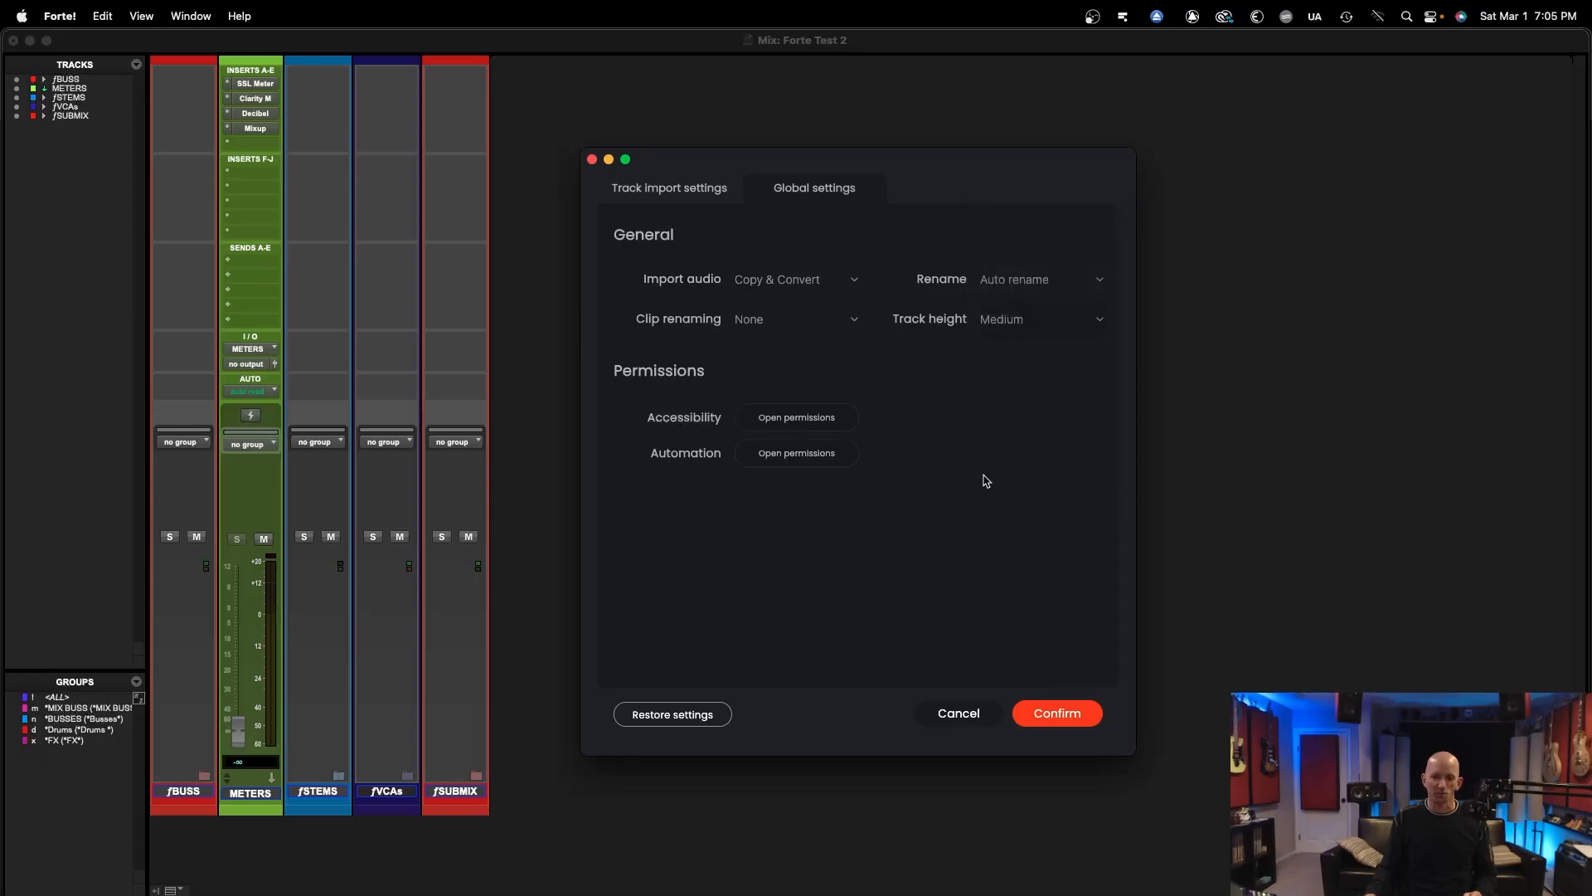
left_click(1060, 714)
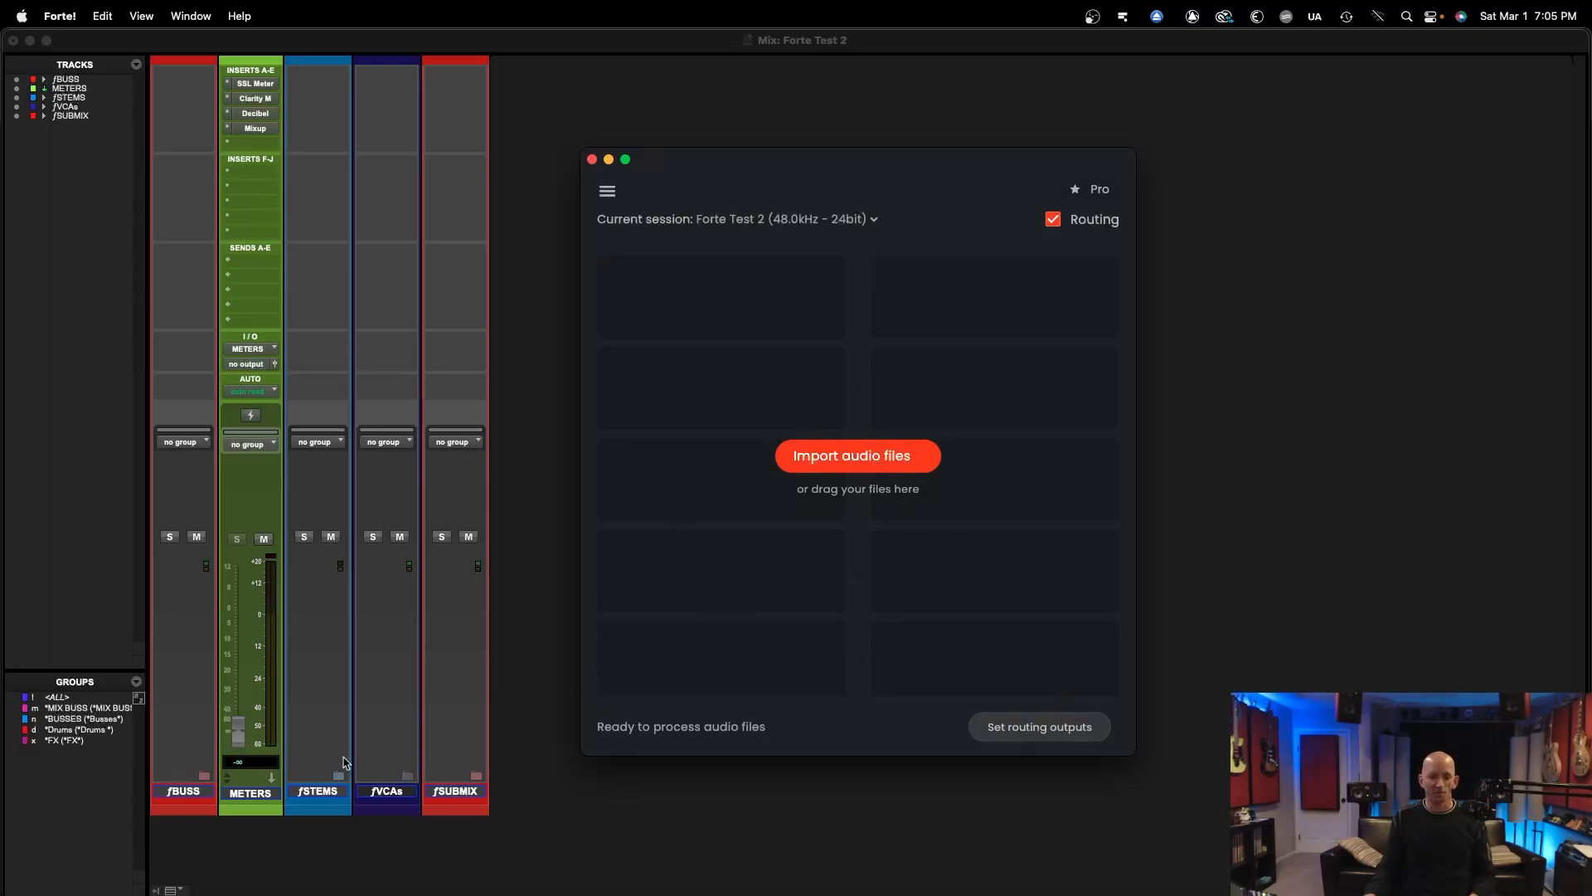
Step: Switch to the Forte Test 2 session in Pro Tools and show its Edit window
left_click(457, 795)
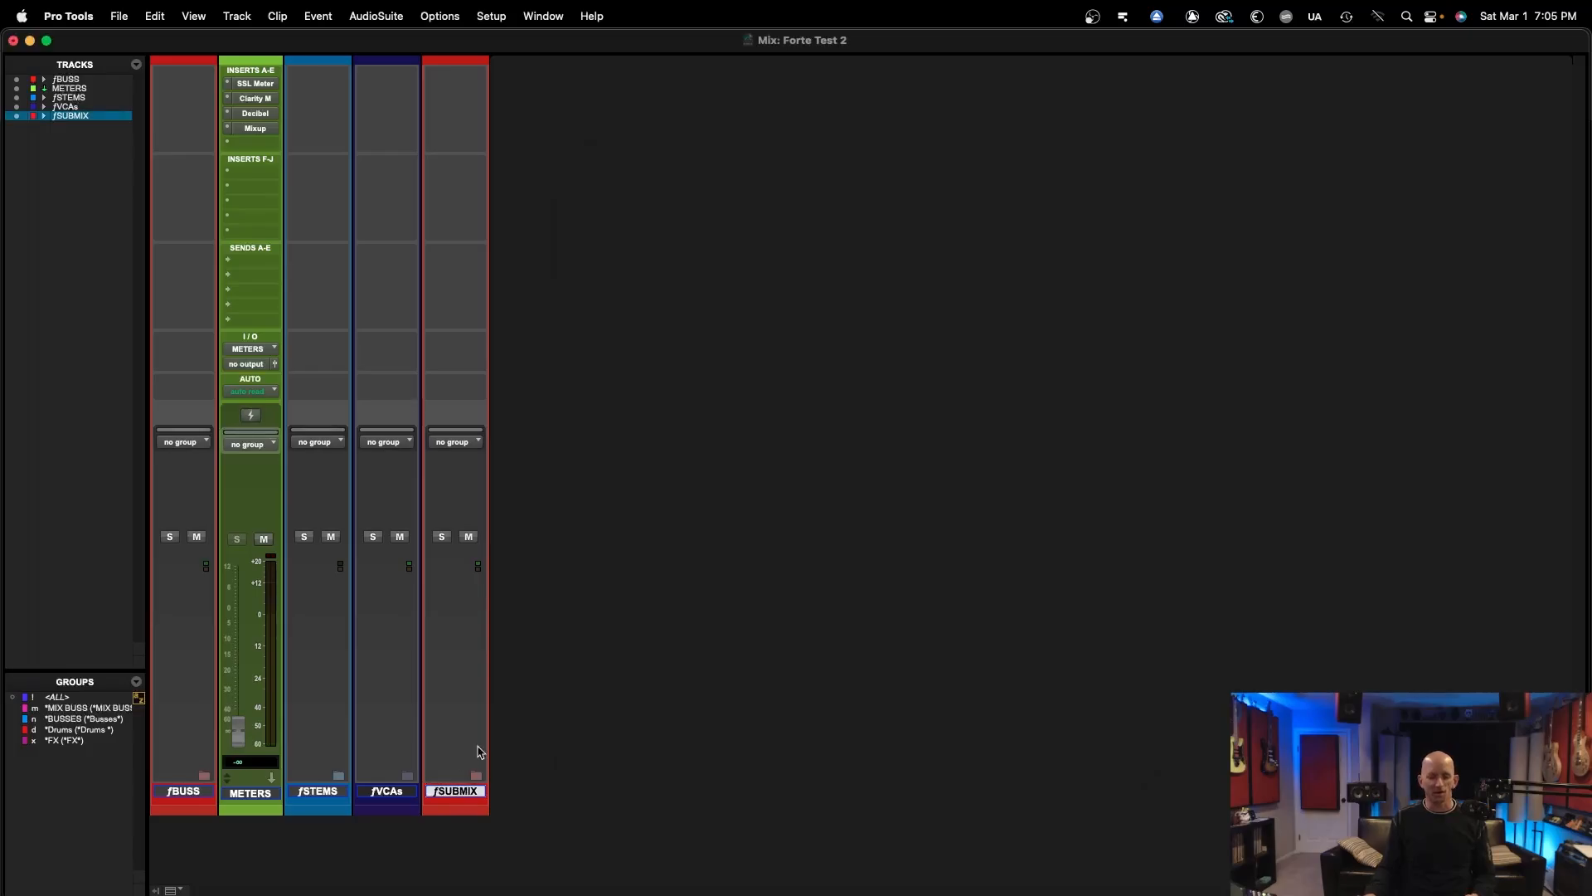
left_click(474, 793)
key("super+equal")
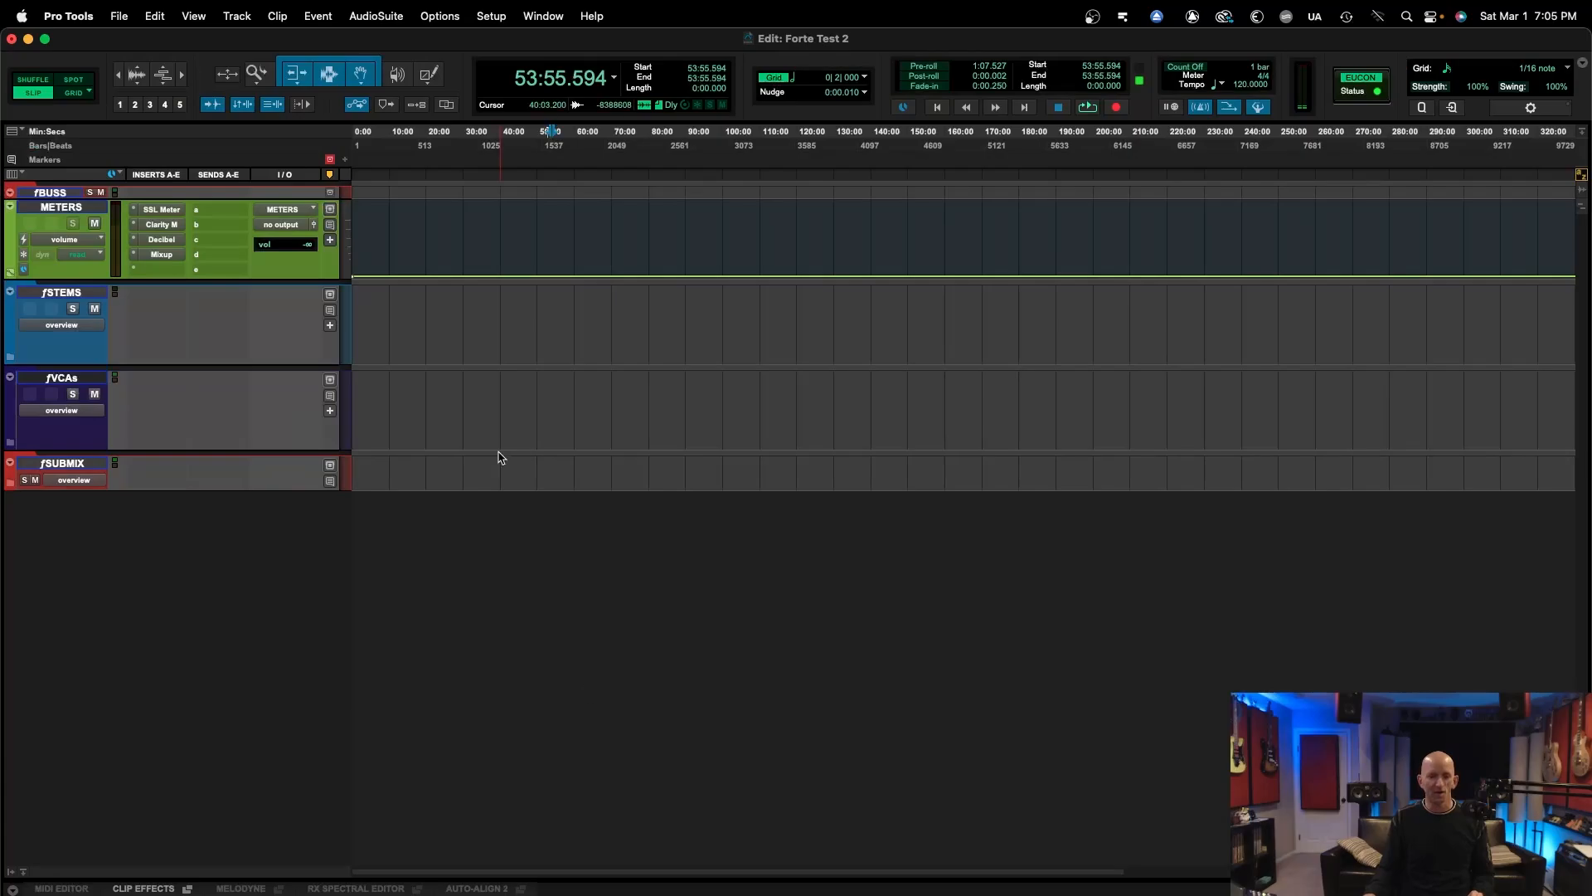
Step: Zoom the timeline in to show about ten minutes and return the playhead to the session start
key("t")
key("t")
key("t")
key("t")
key("t")
key("Return")
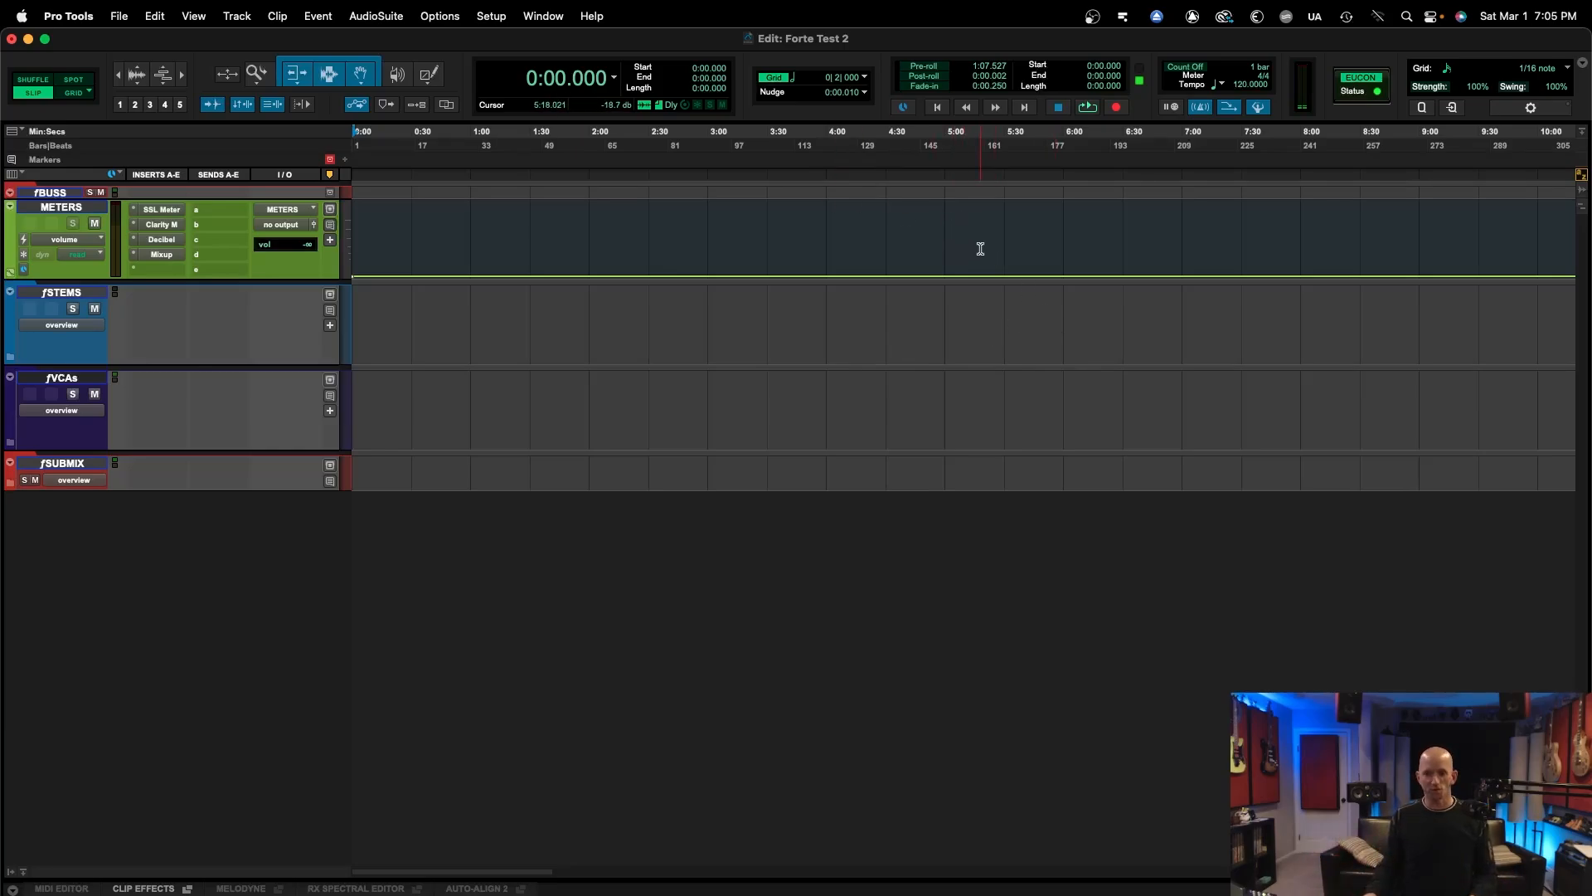
Step: Switch to Forte! and load all audio files of the -10 Fixed folder, from 59 LP Guitar Left.wav through Tom 4.wav
key("super+bracketright")
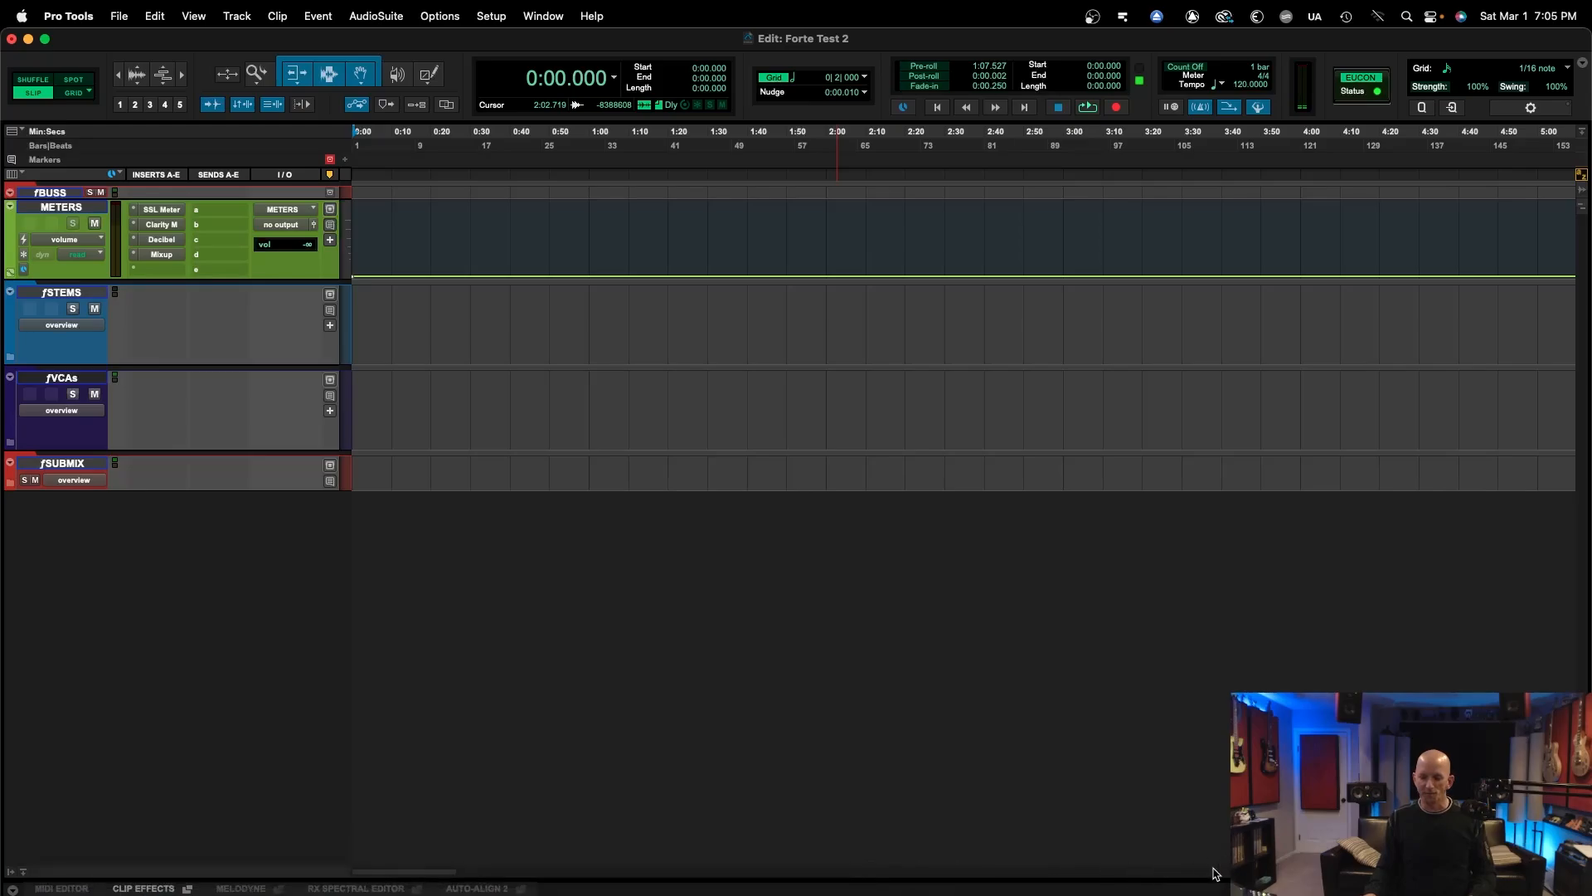
left_click(1051, 885)
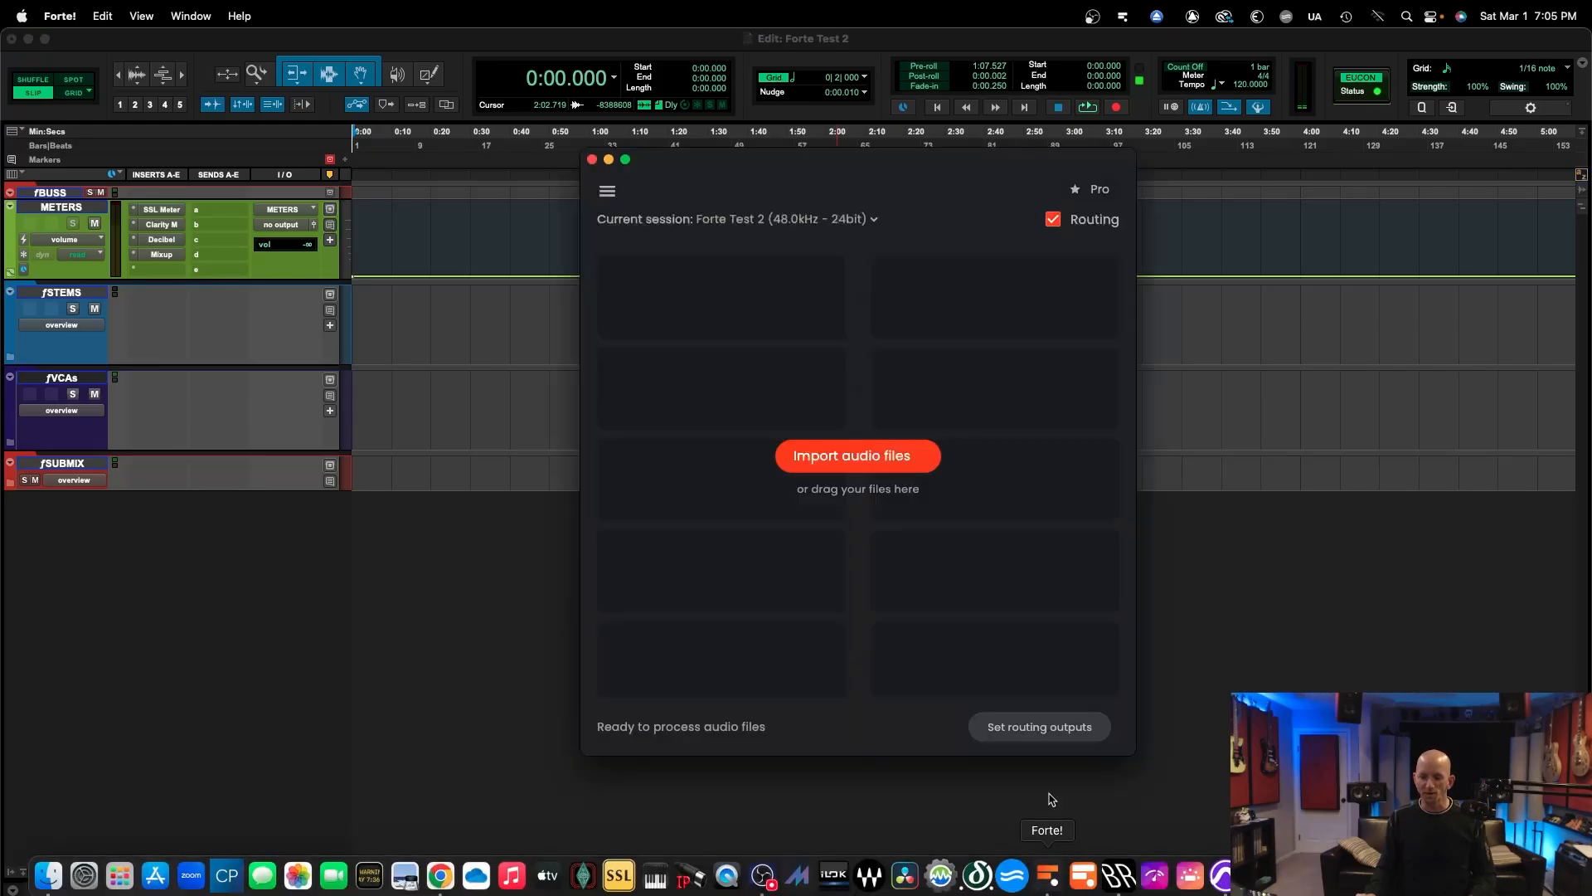
left_click(886, 465)
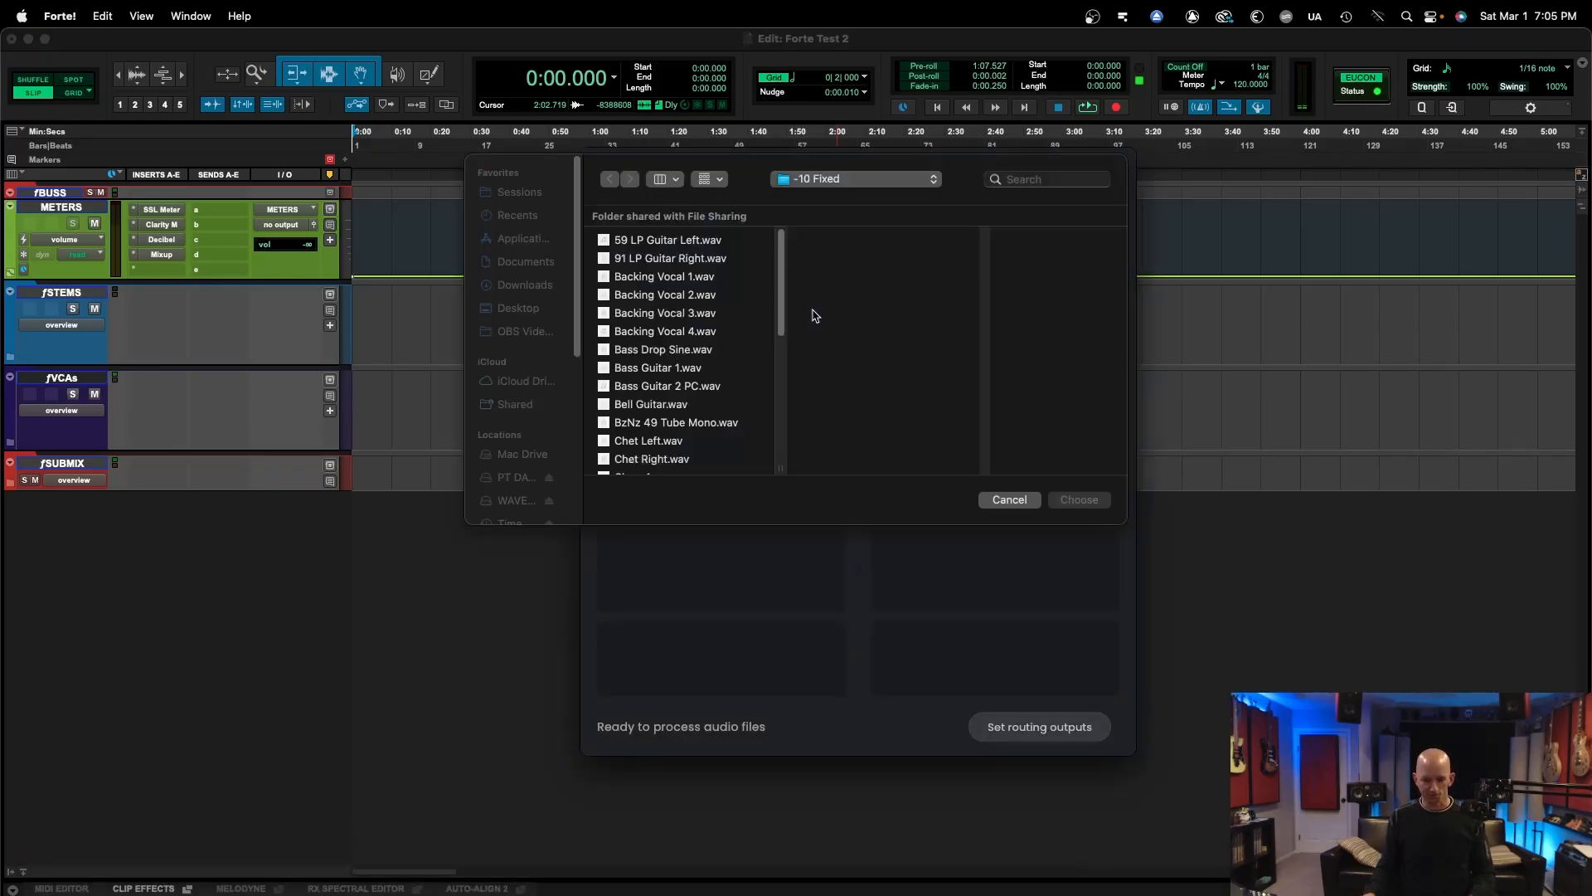
left_click(681, 242)
scroll(655, 356, "down", 10)
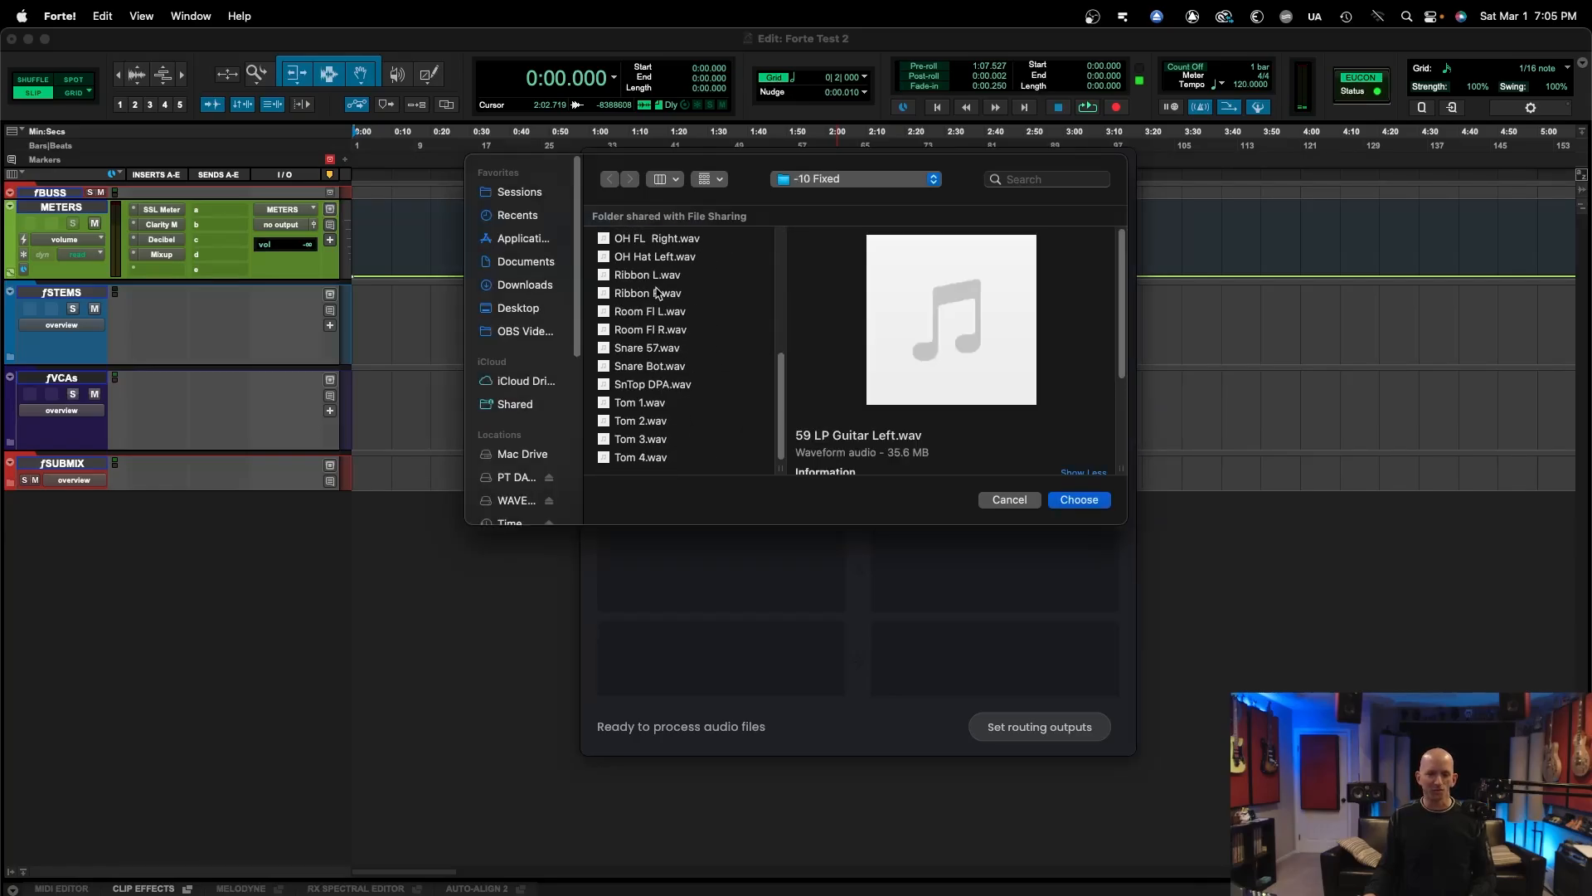
left_click(635, 459, "shift")
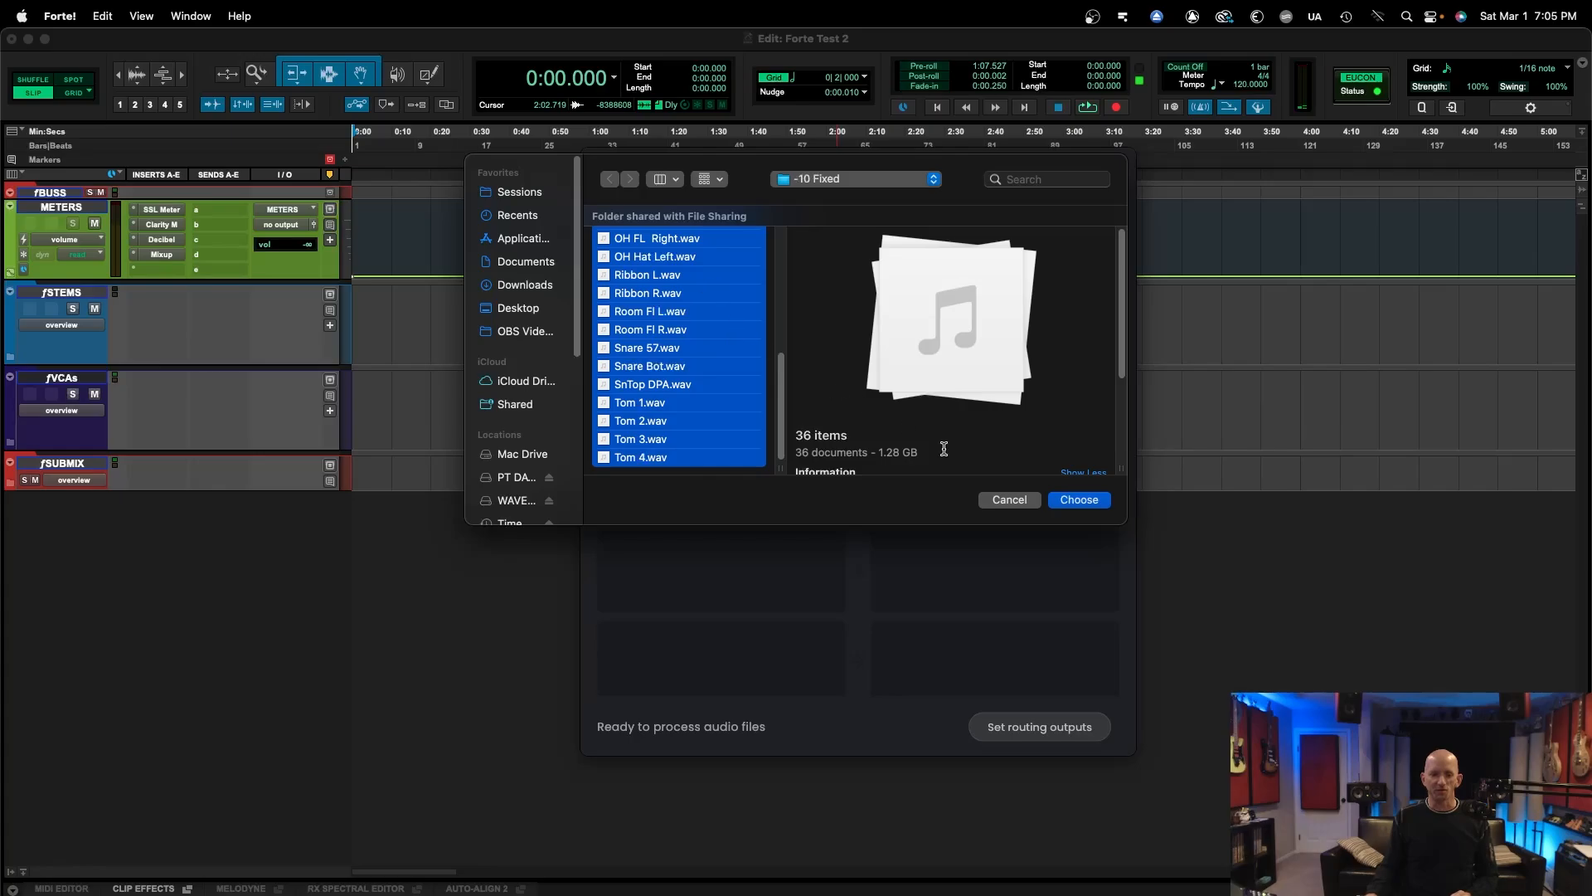
left_click(1071, 499)
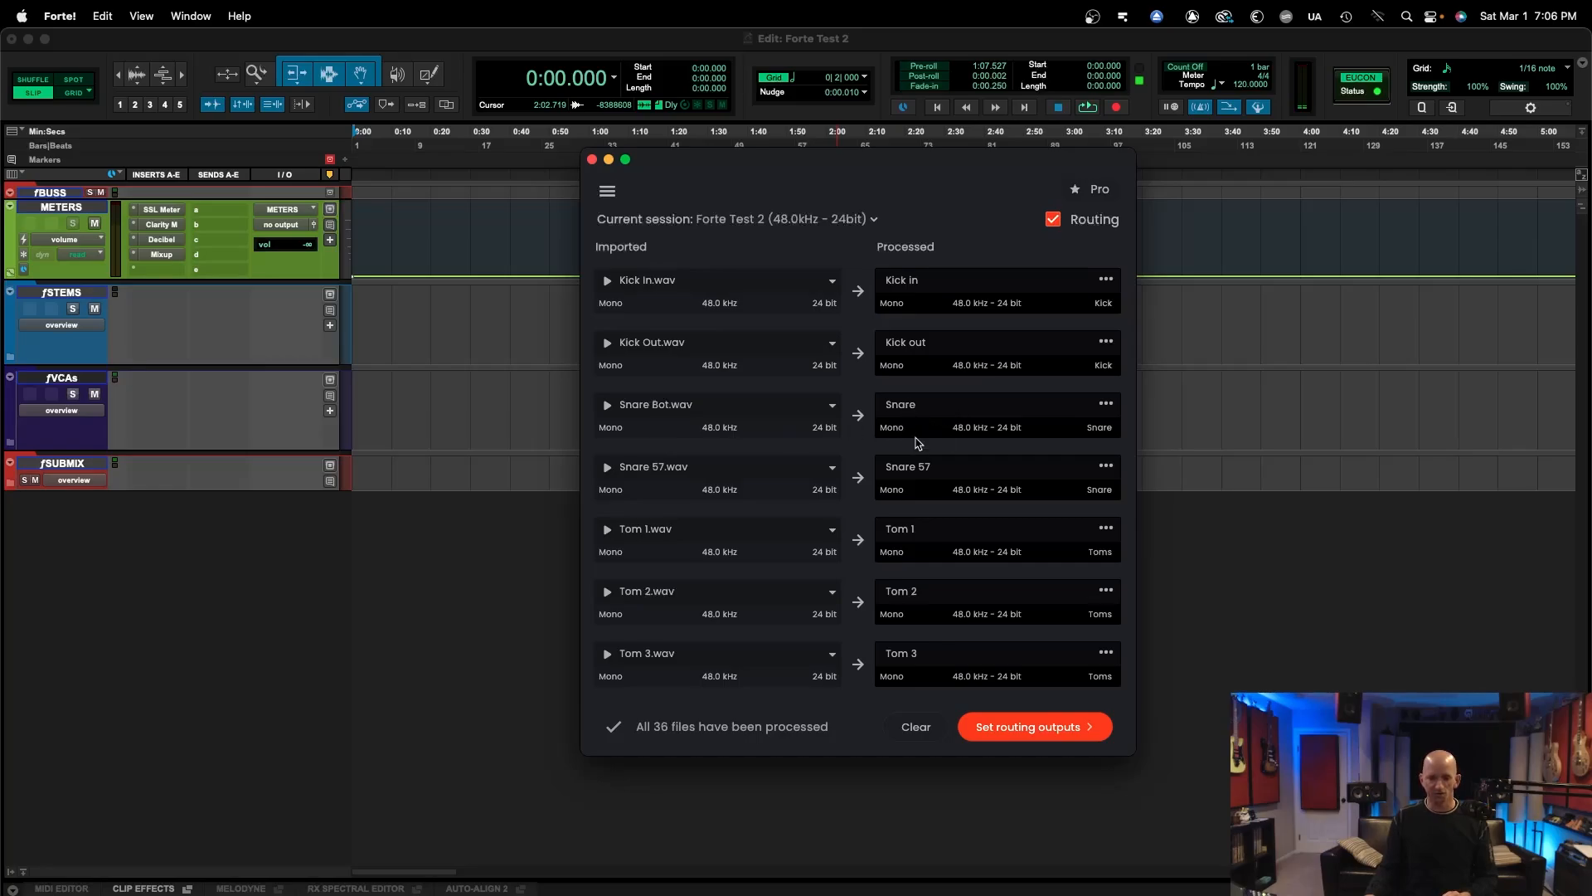
Step: Review the processed names, colours and categories assigned to the loaded files, from the kick tracks to the electric guitars
scroll(921, 493, "down", 4)
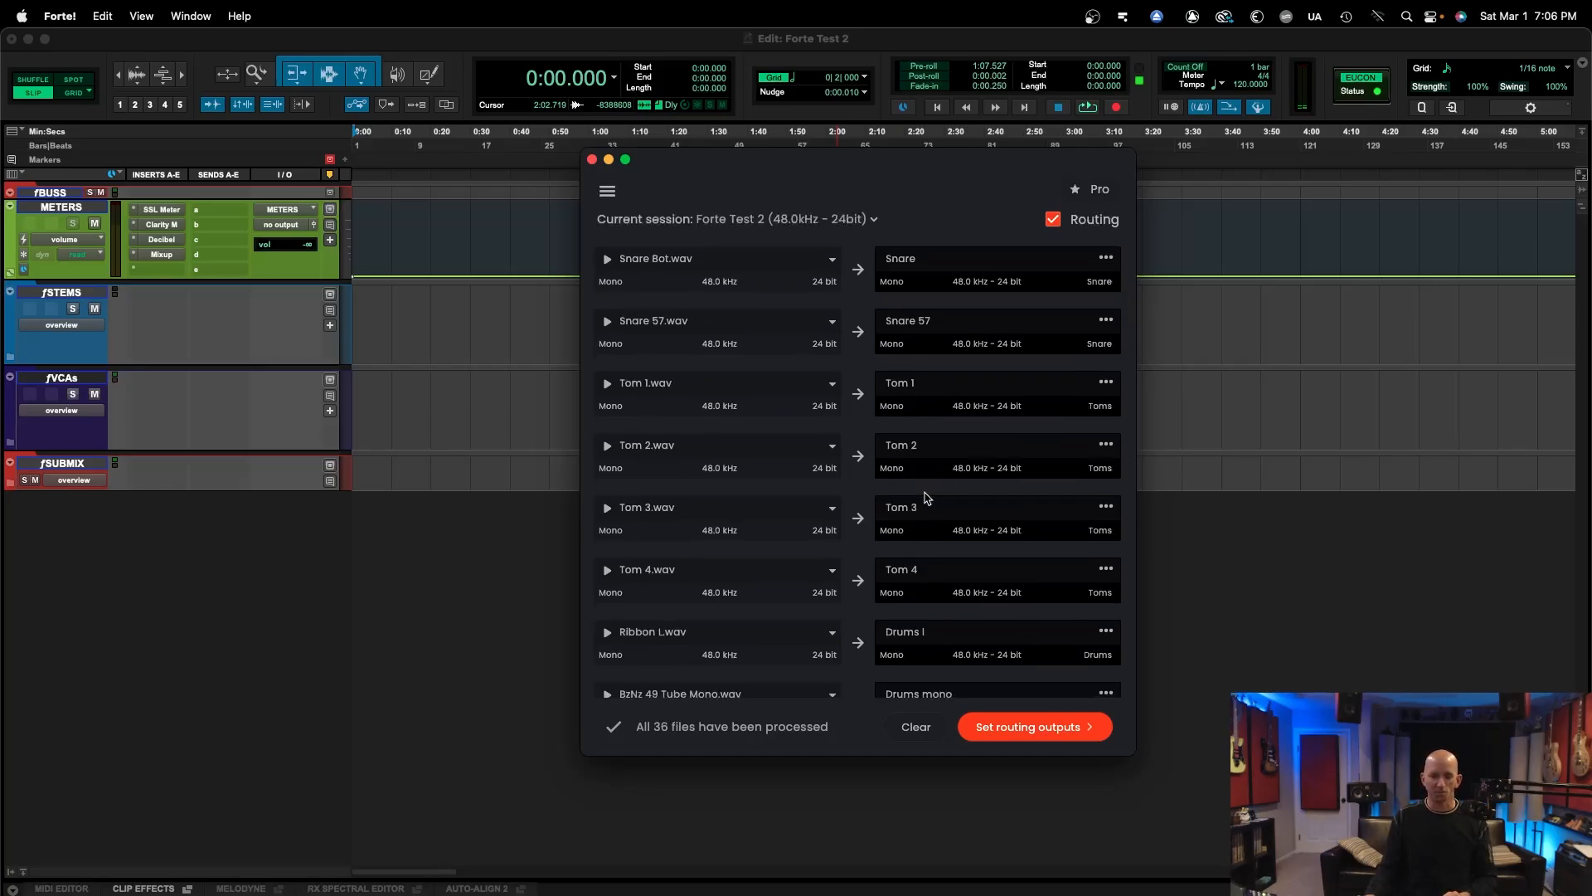
scroll(987, 548, "down", 5)
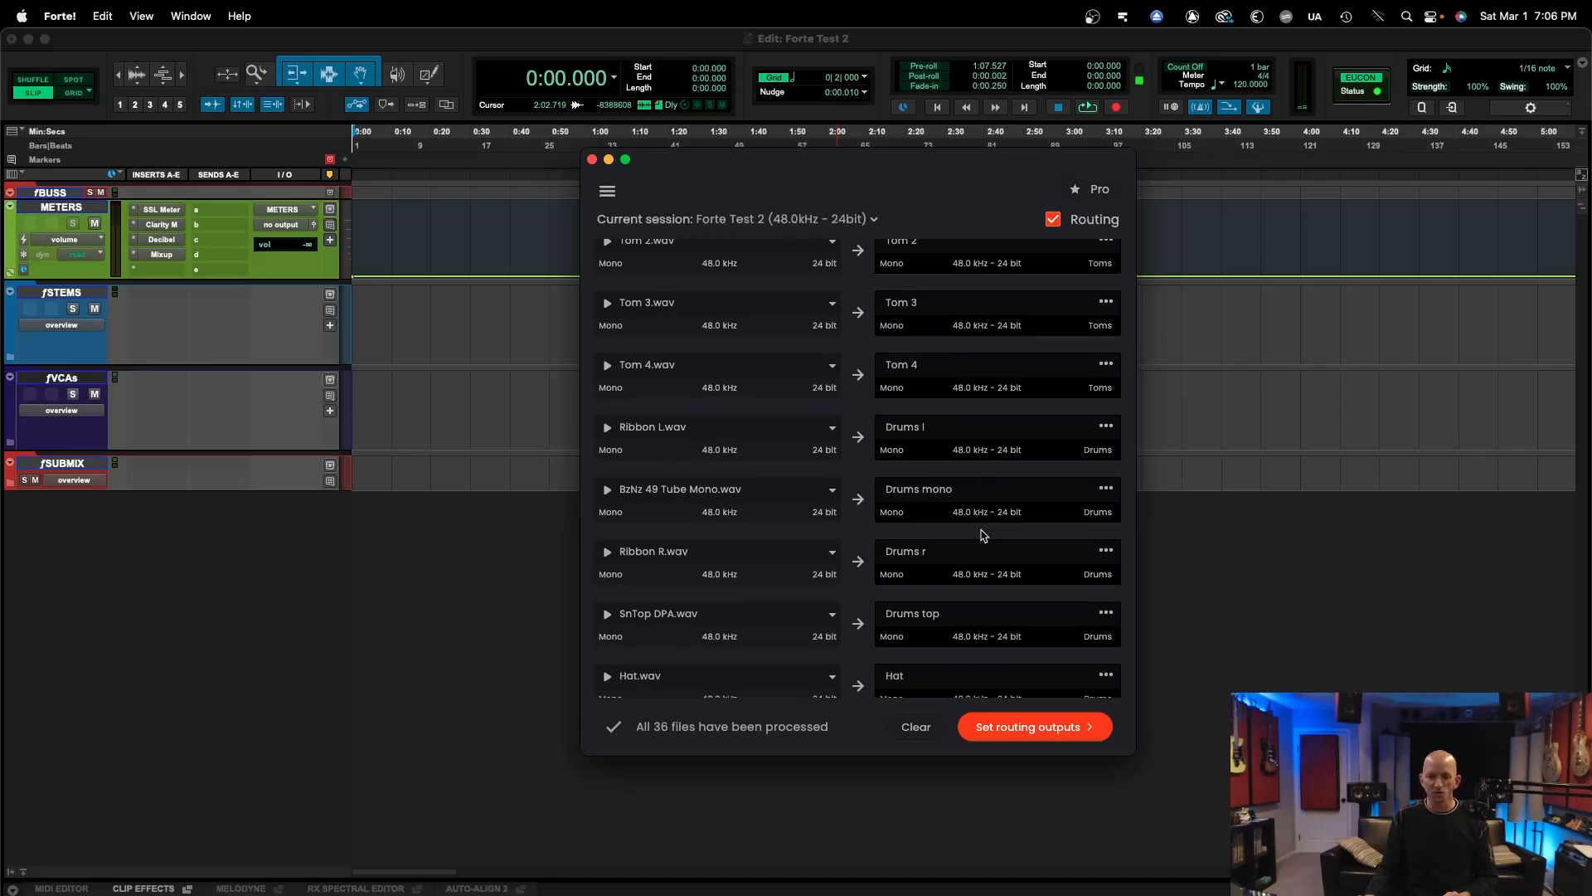
scroll(984, 535, "down", 10)
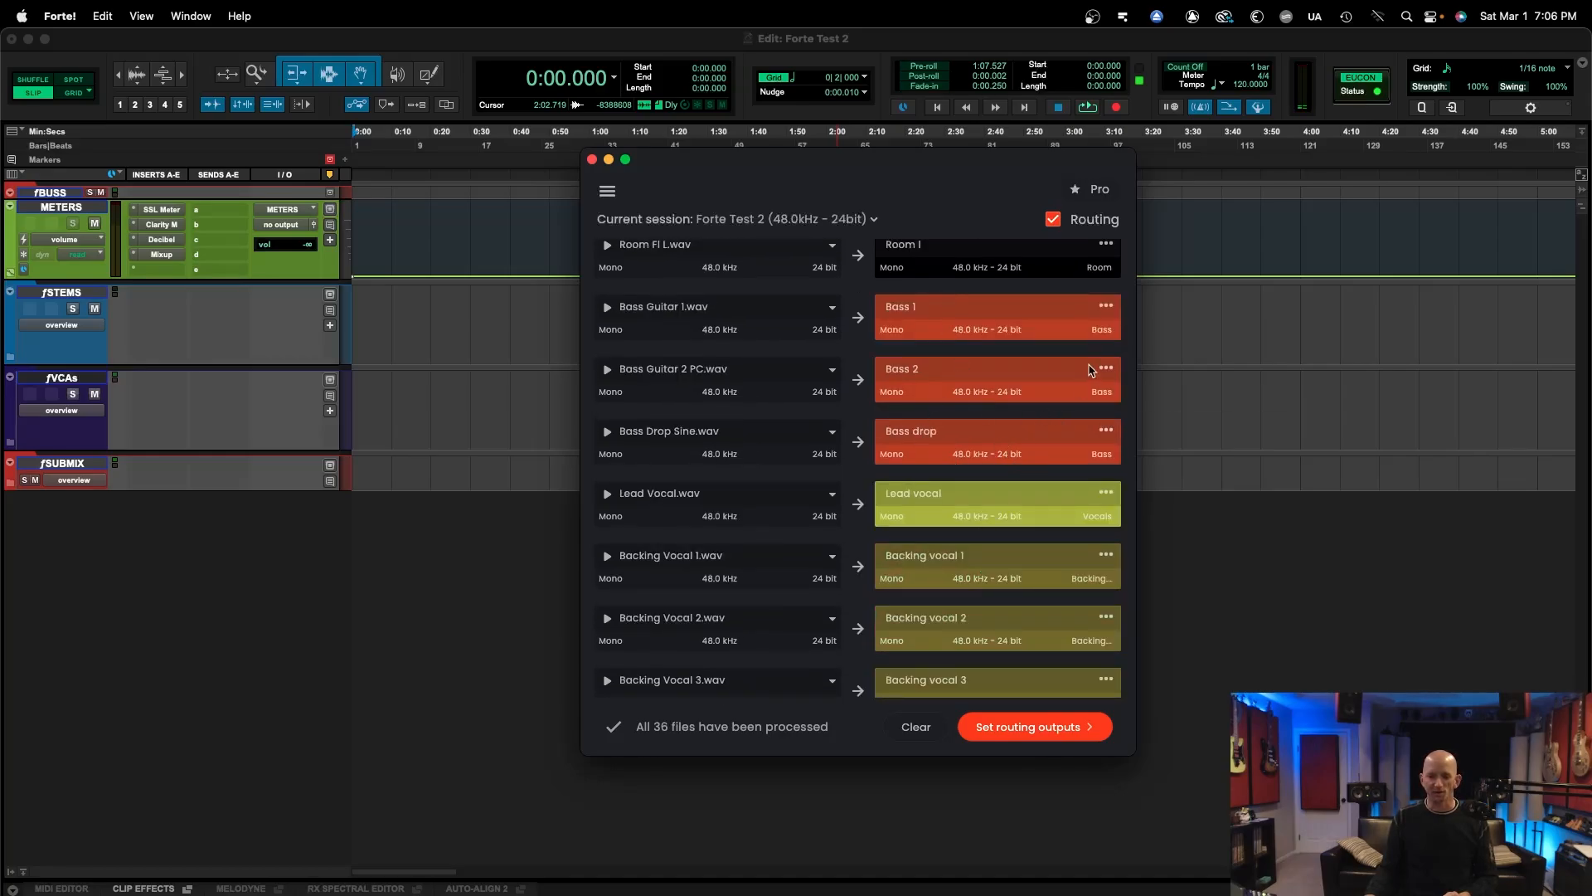
scroll(1006, 470, "down", 3)
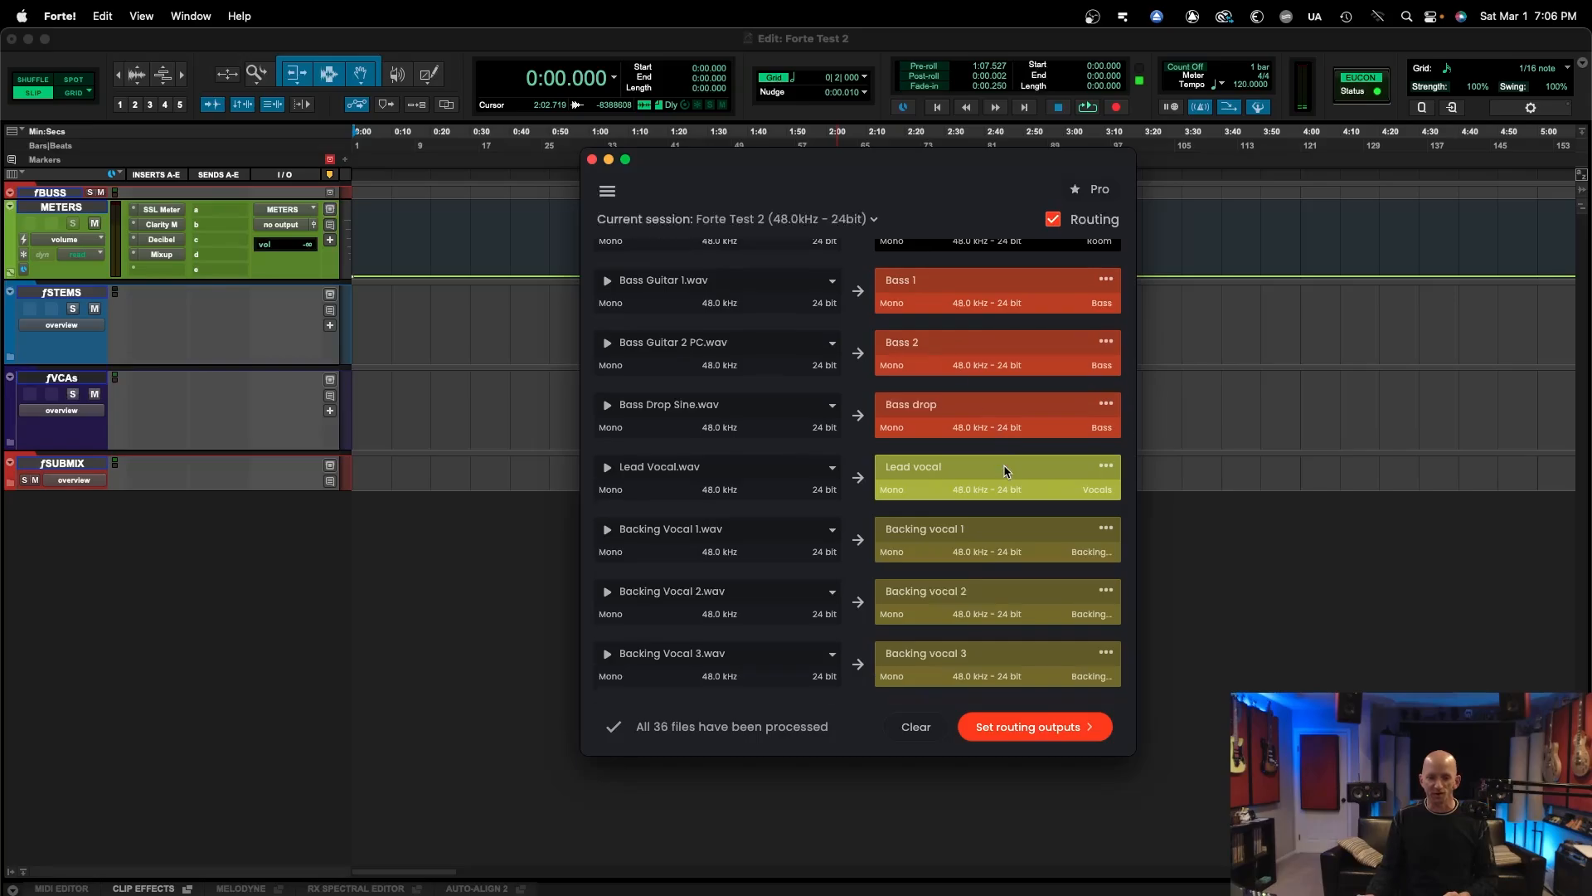
scroll(1006, 470, "down", 5)
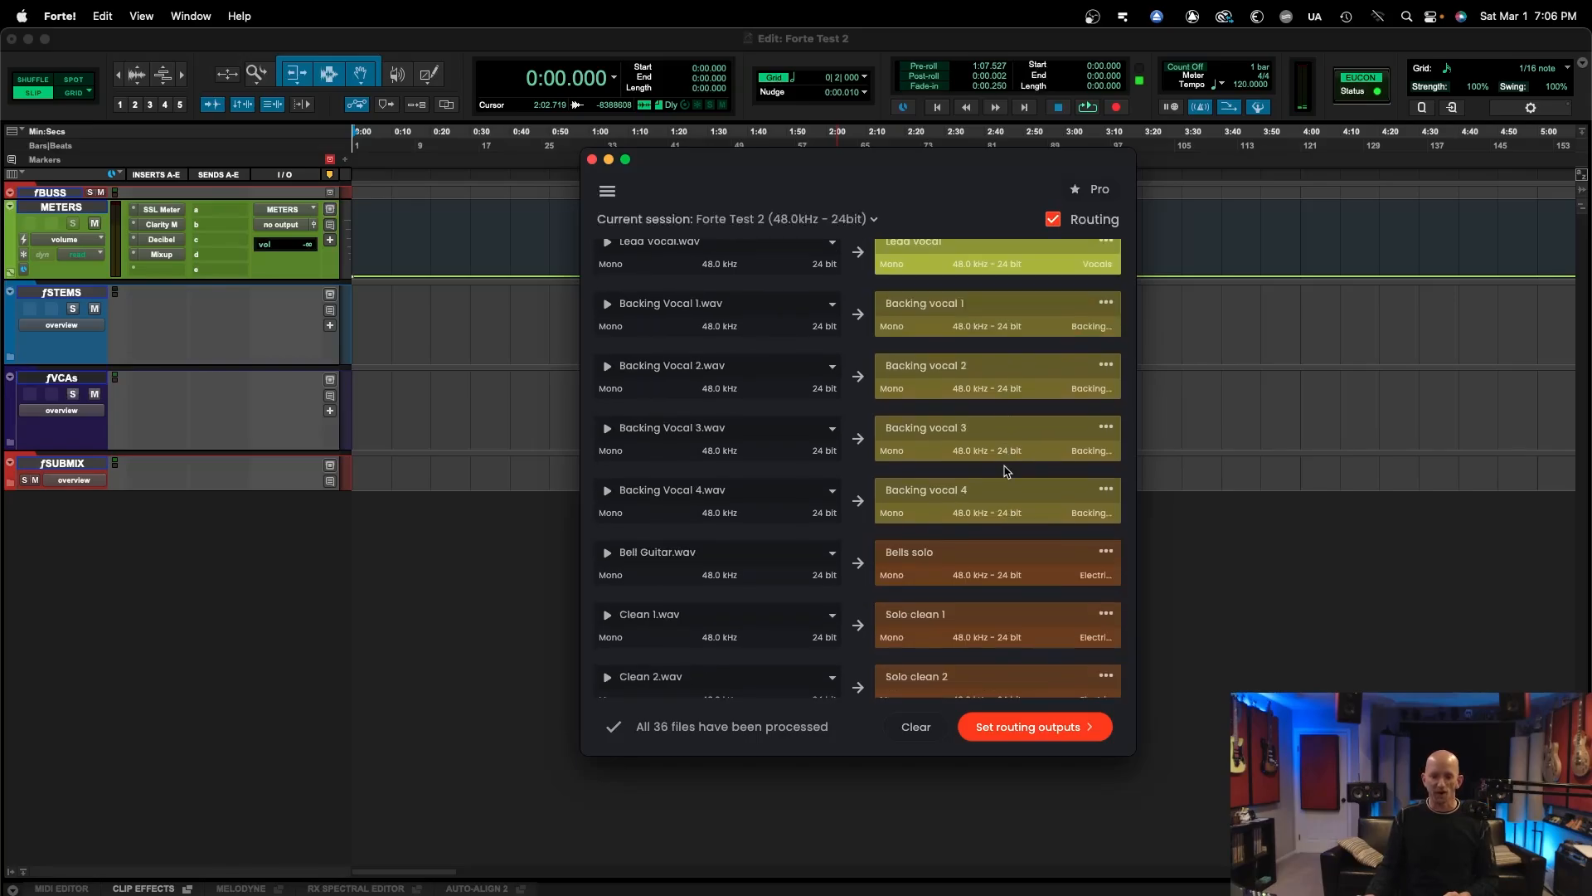
scroll(1006, 470, "down", 10)
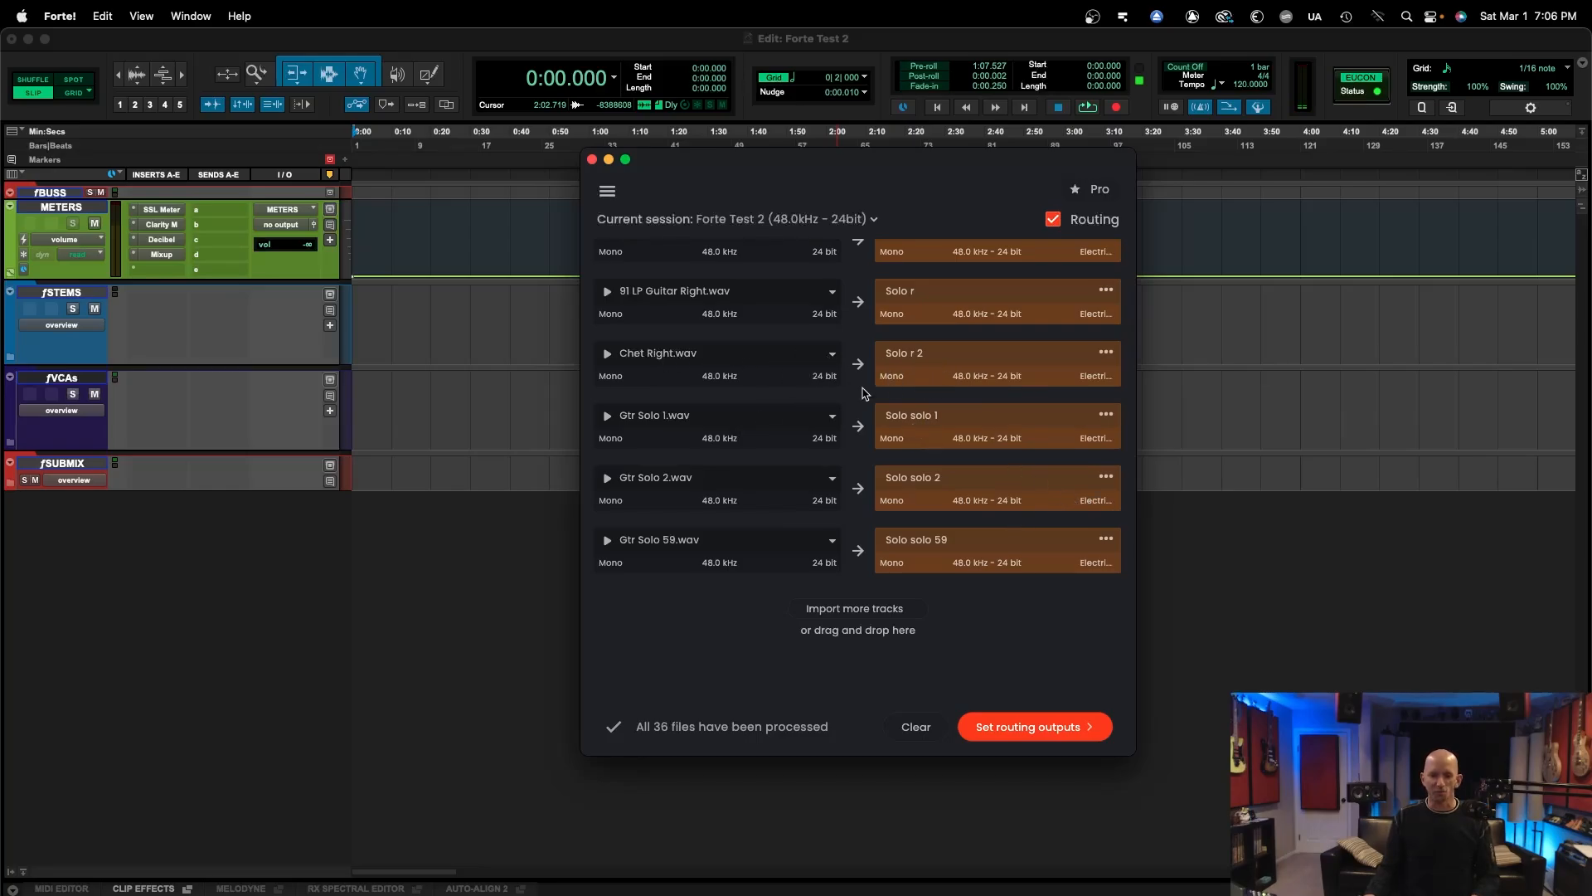
scroll(824, 401, "up", 3)
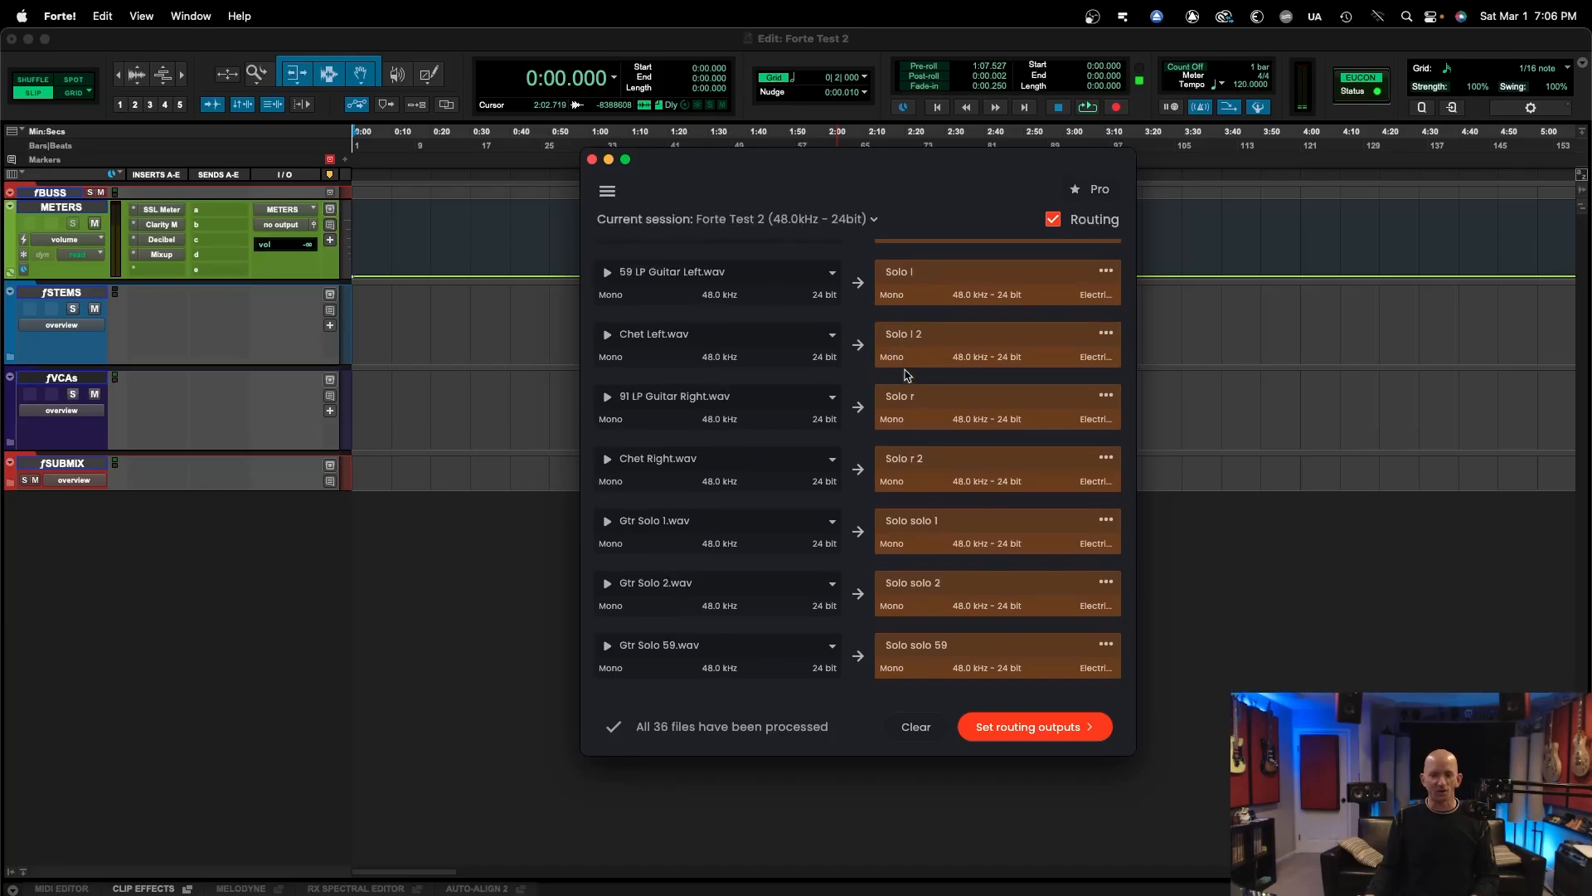
scroll(906, 365, "up", 2)
scroll(906, 352, "down", 4)
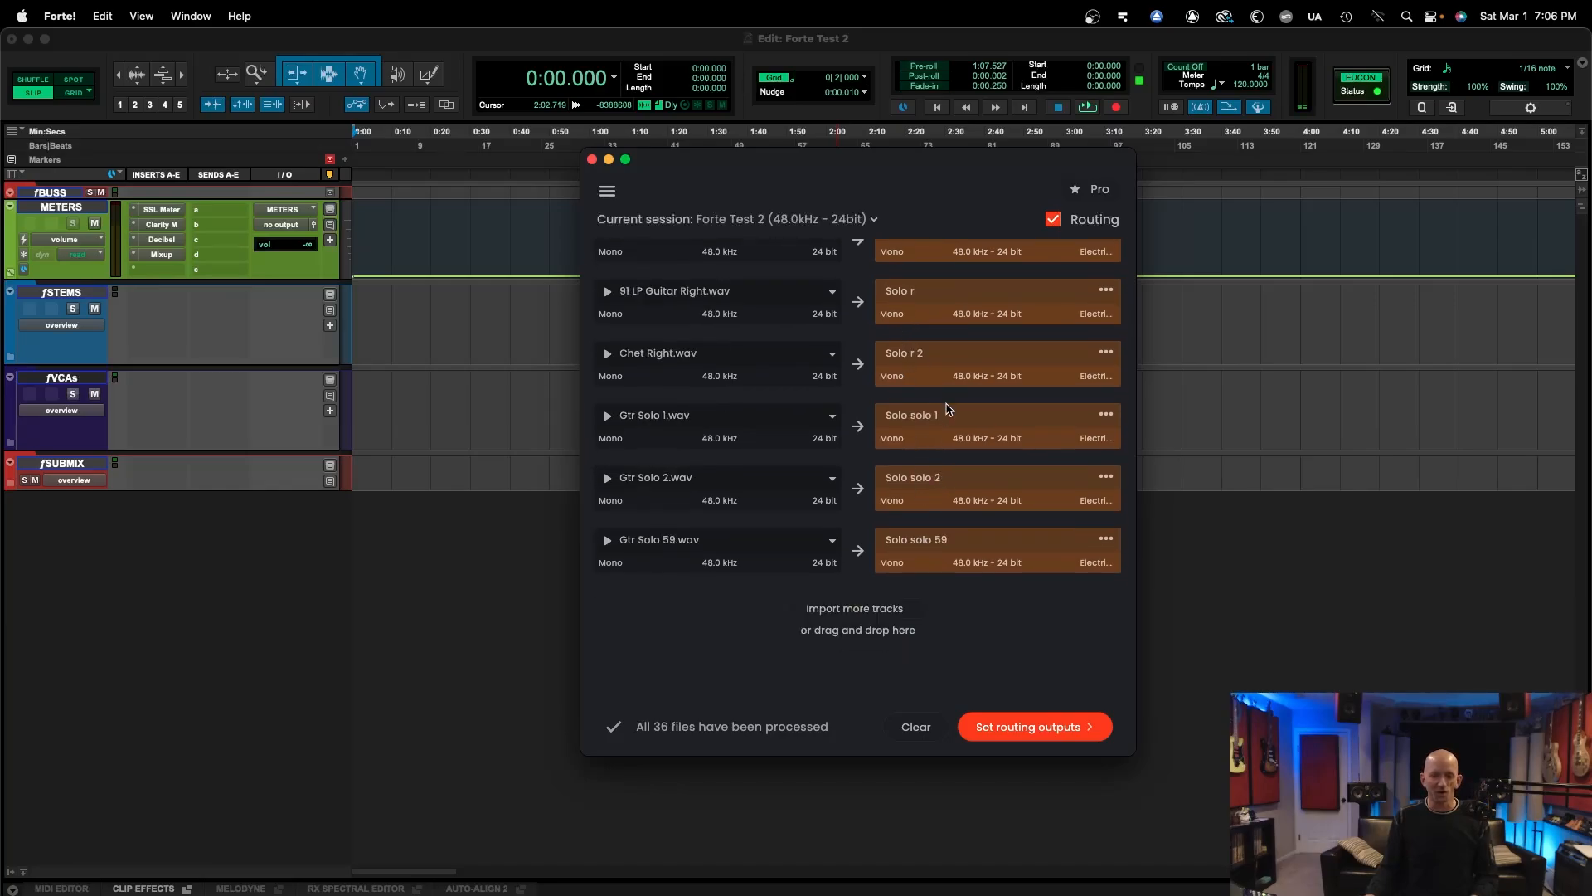
scroll(949, 405, "up", 3)
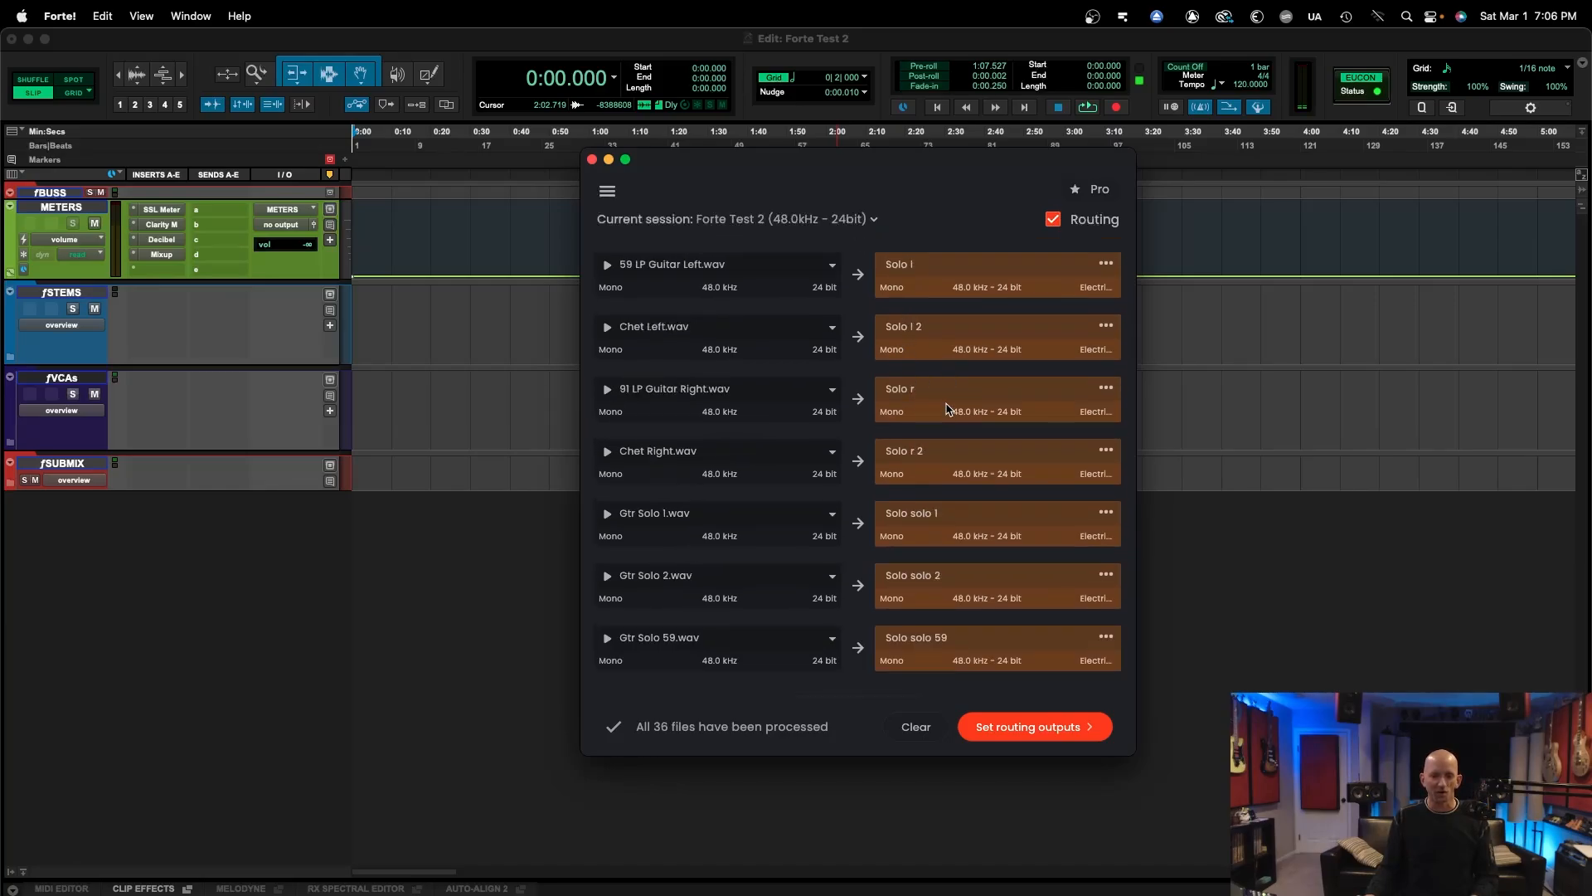
Step: Rename the processed track of 59 LP Guitar Left.wav as Gtr LP
left_click(910, 292)
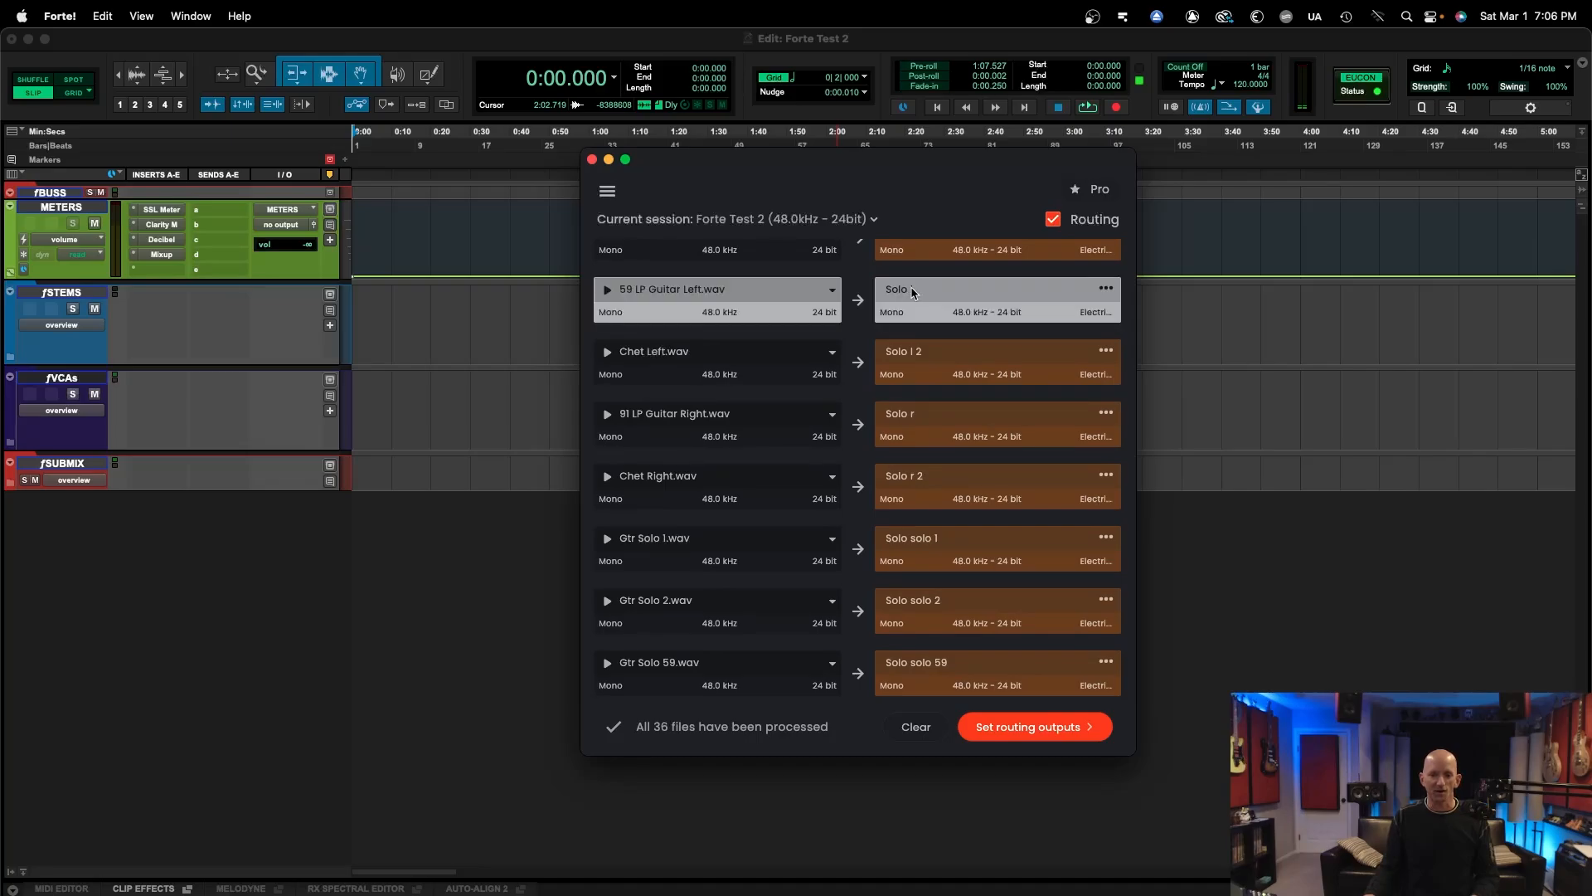
left_click(911, 290)
type("L")
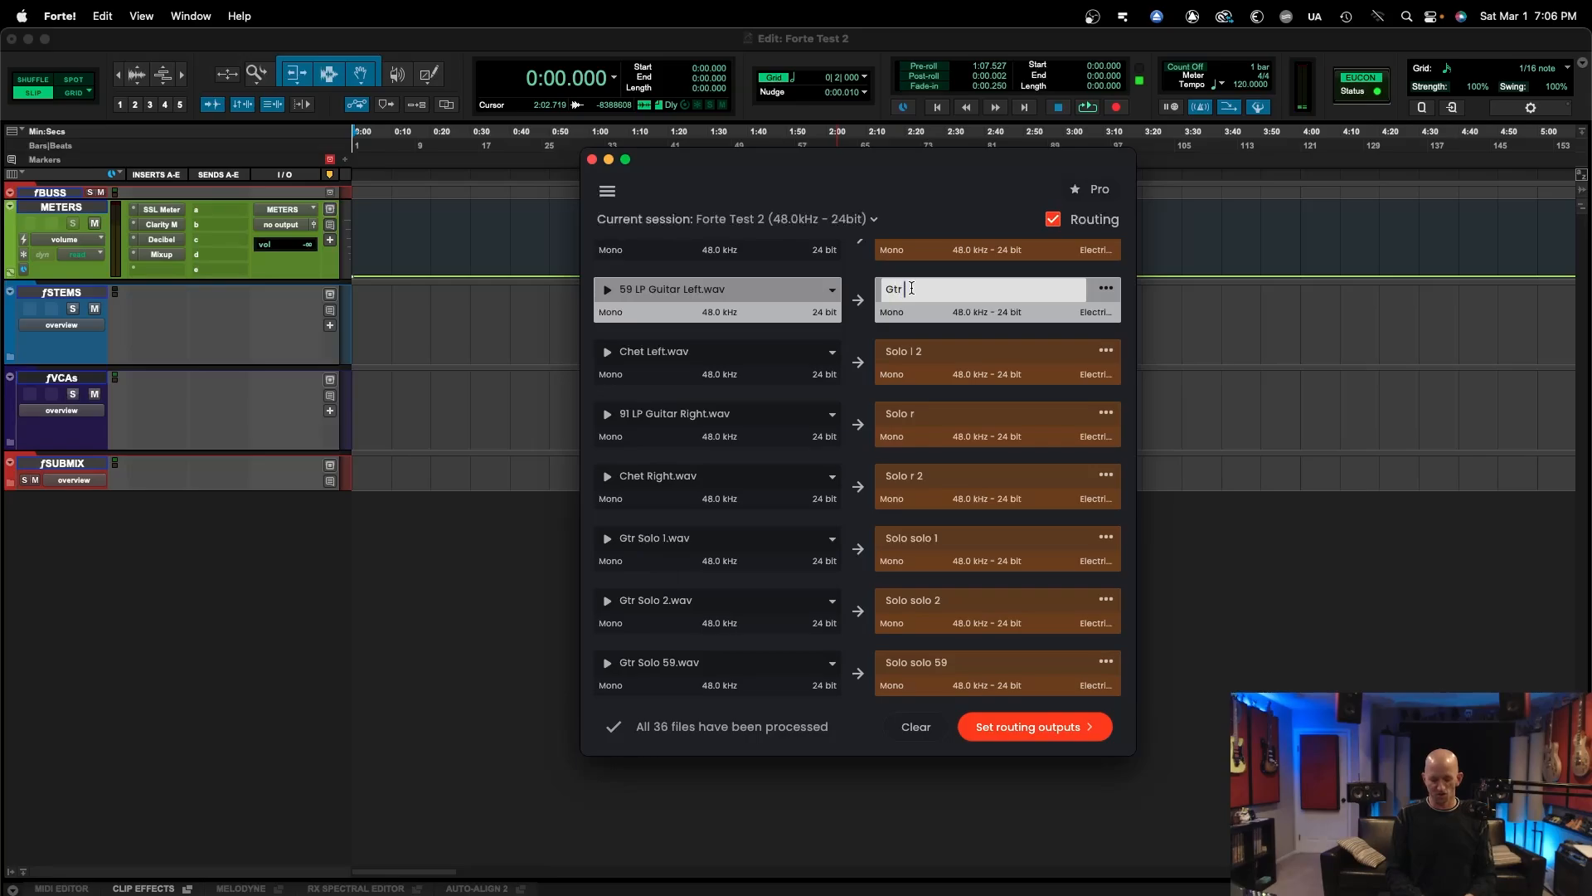
type("P")
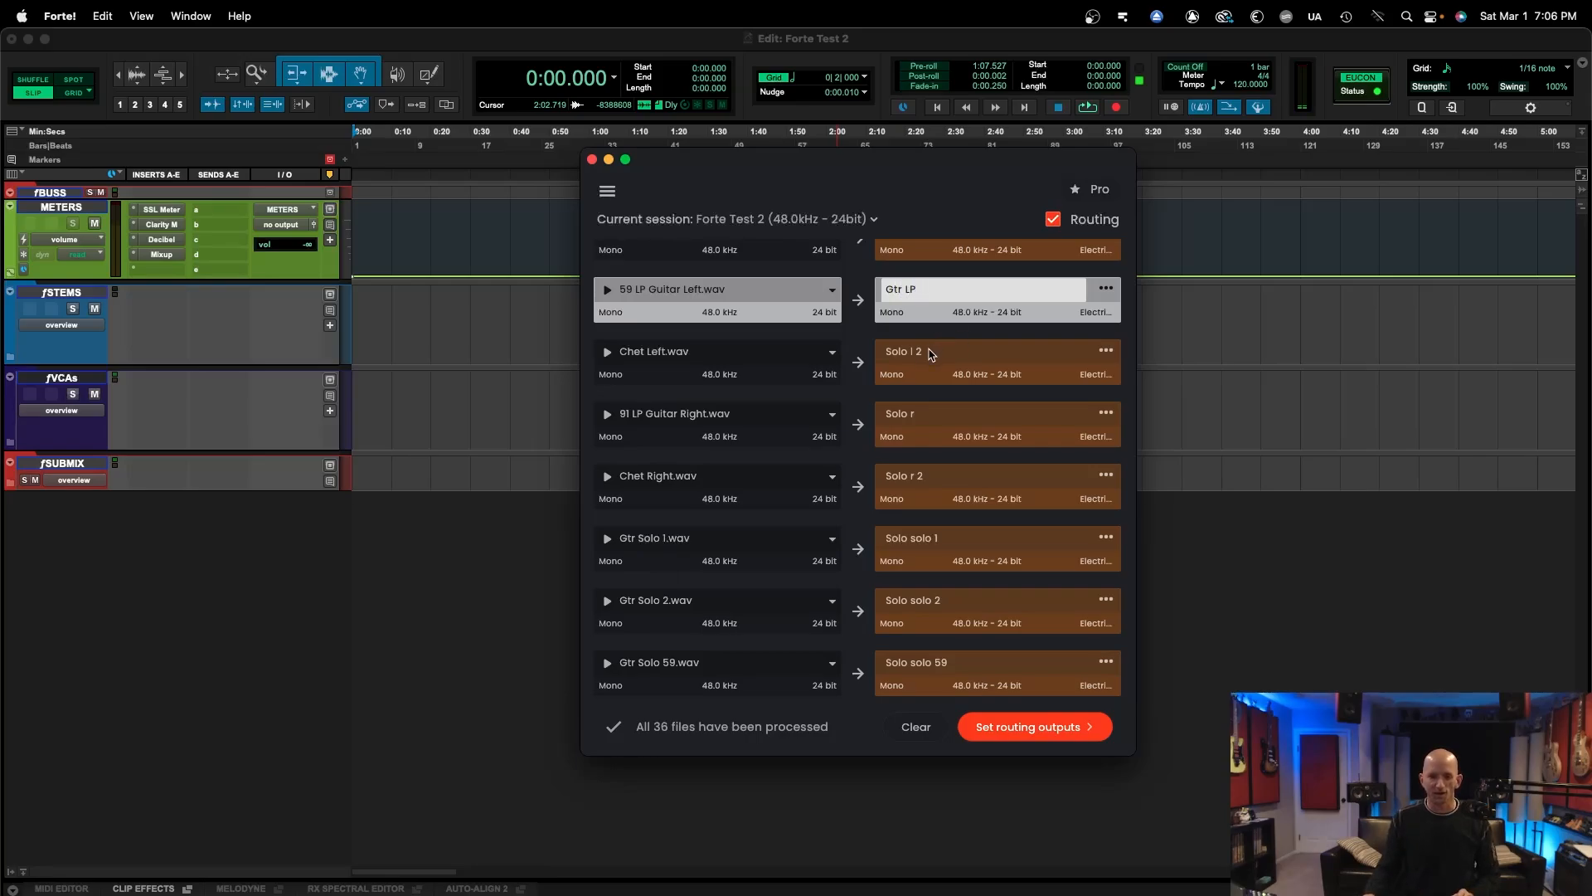
Step: Select the range of tracks from Chet Left.wav through Chet Right.wav and clear the selection again
left_click(931, 355)
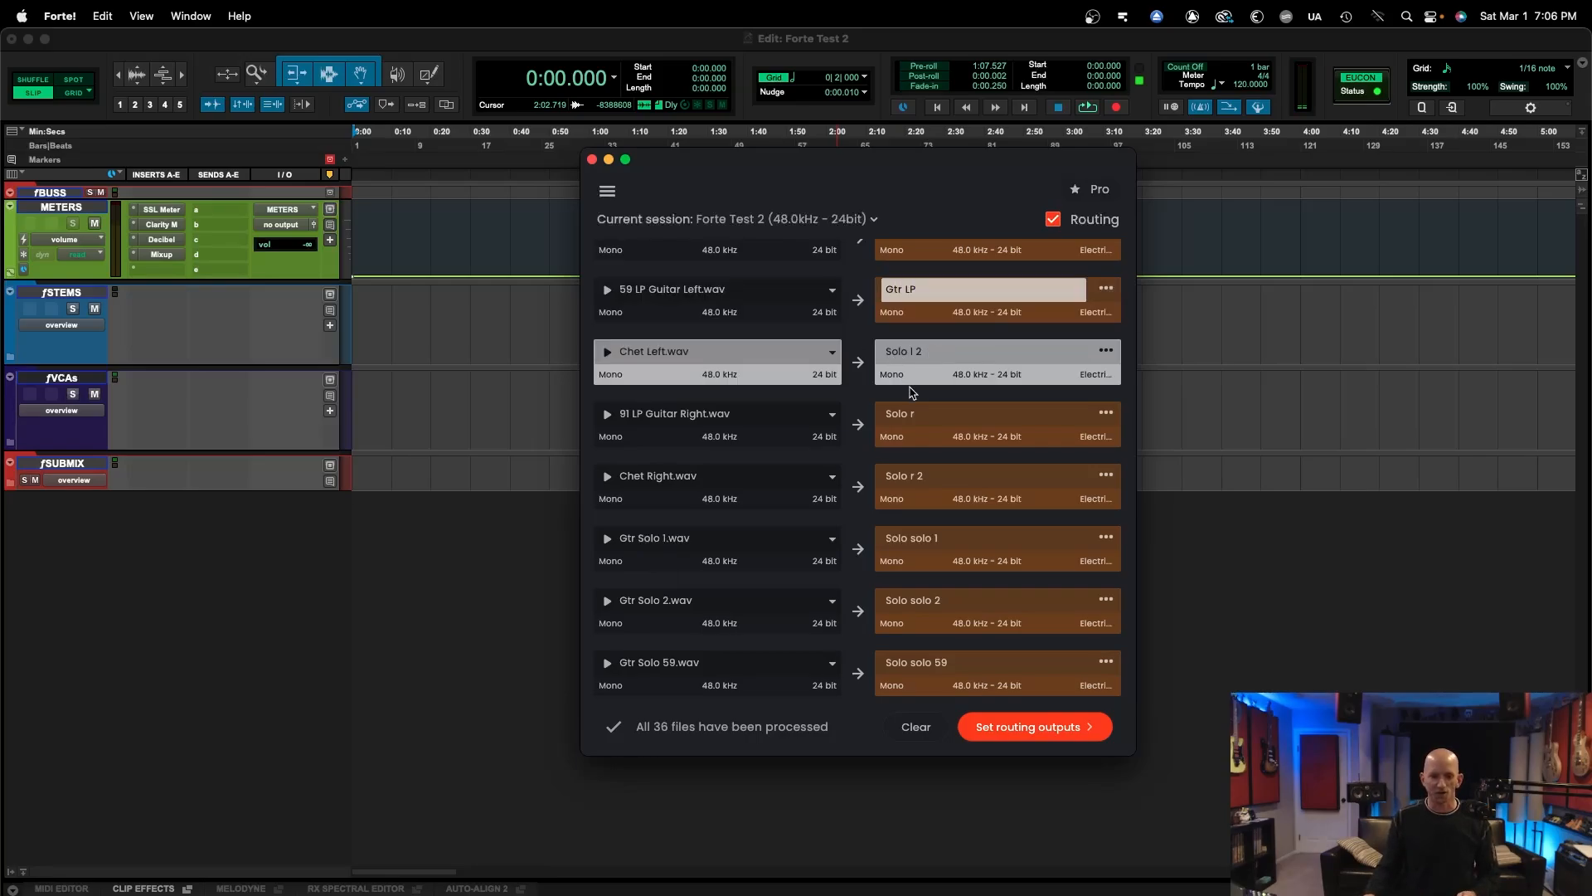
scroll(914, 394, "up", 1)
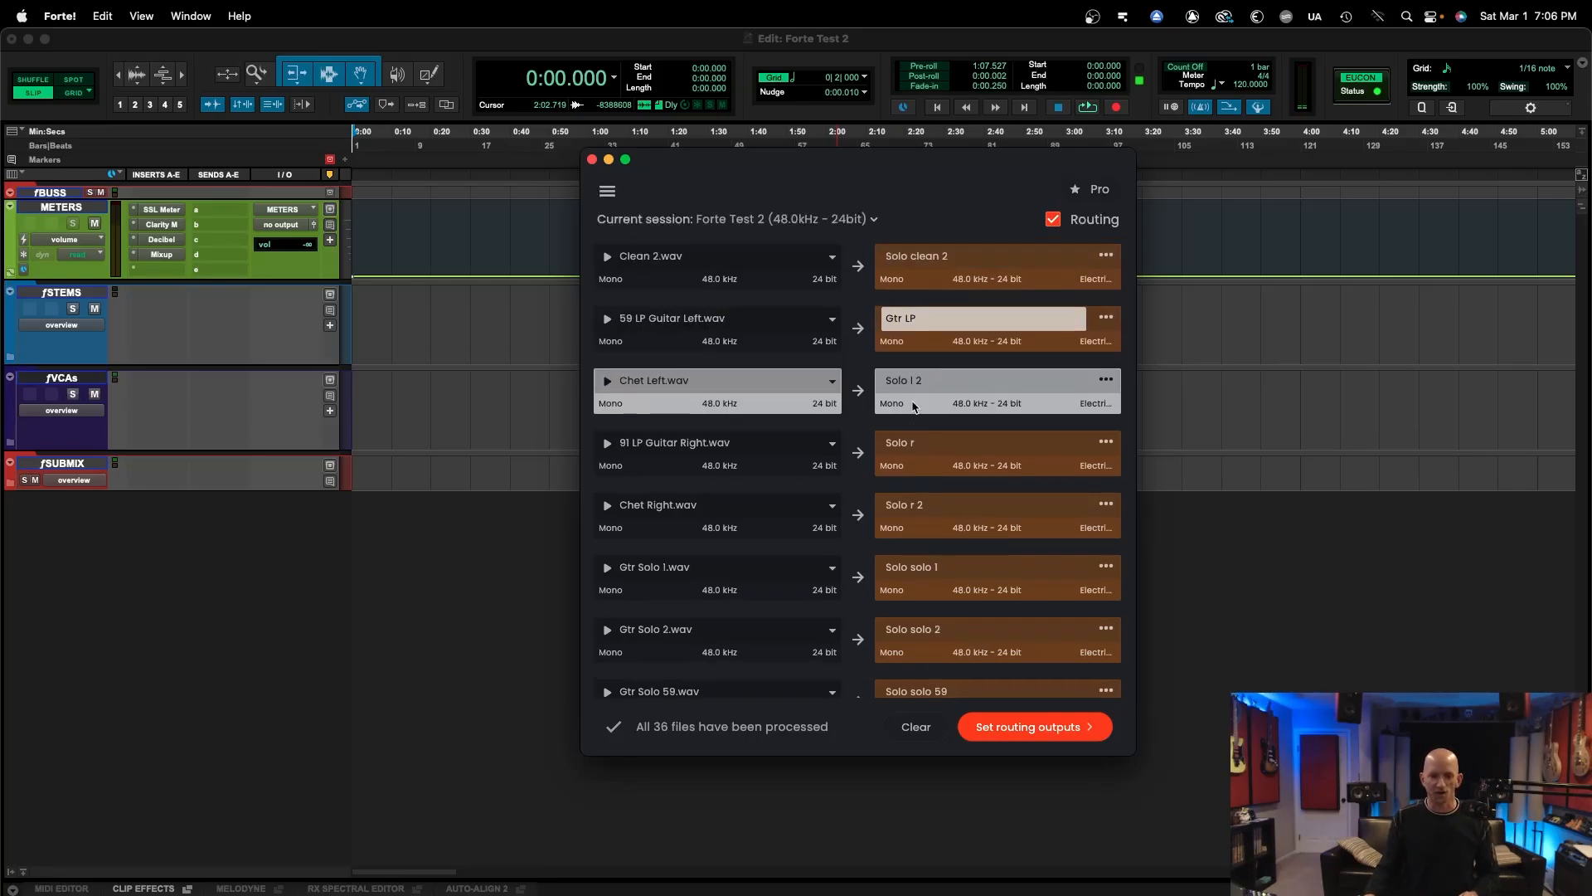
left_click(927, 504, "shift")
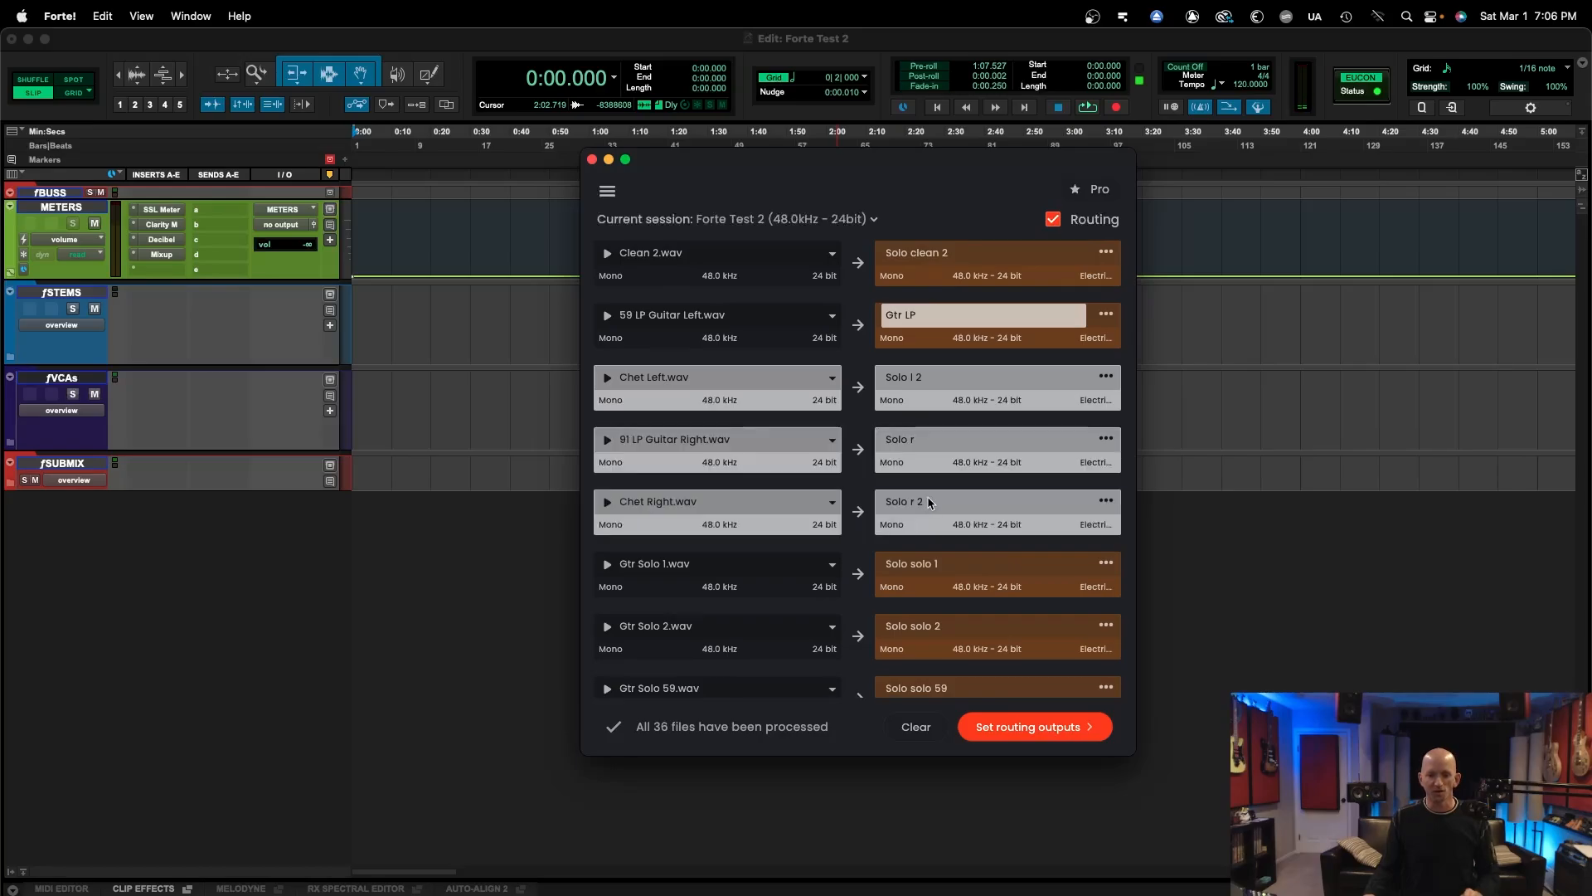
left_click(911, 448)
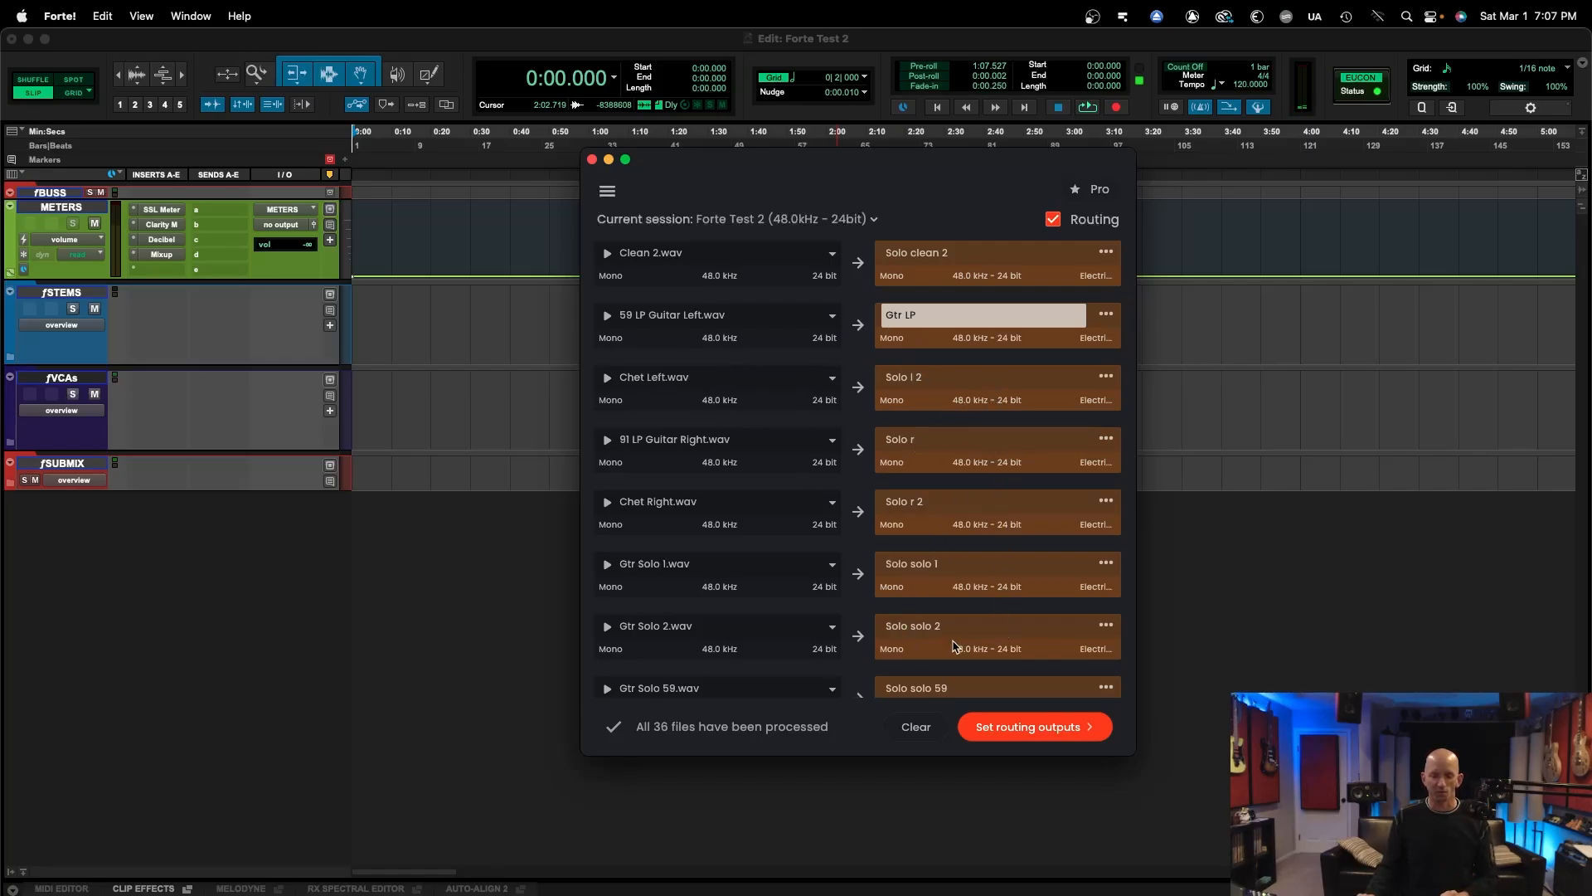
Step: Proceed to the routing outputs and import the processed tracks with their assigned destinations into Pro Tools
scroll(1011, 543, "down", 3)
scroll(946, 494, "up", 1)
scroll(946, 494, "down", 1)
left_click(1016, 730)
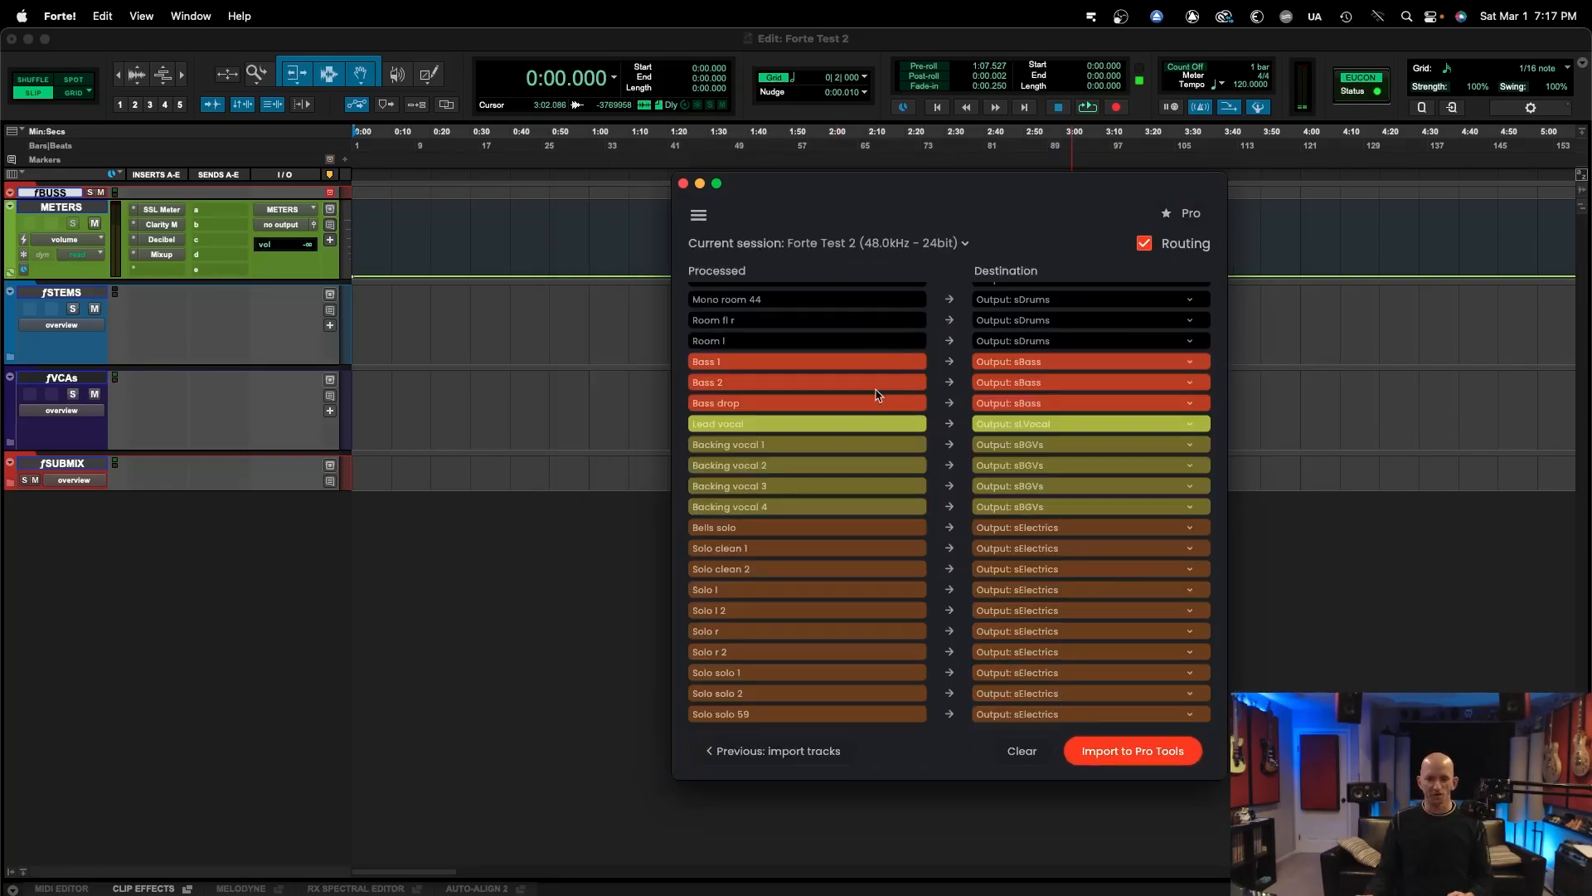
left_click(1116, 754)
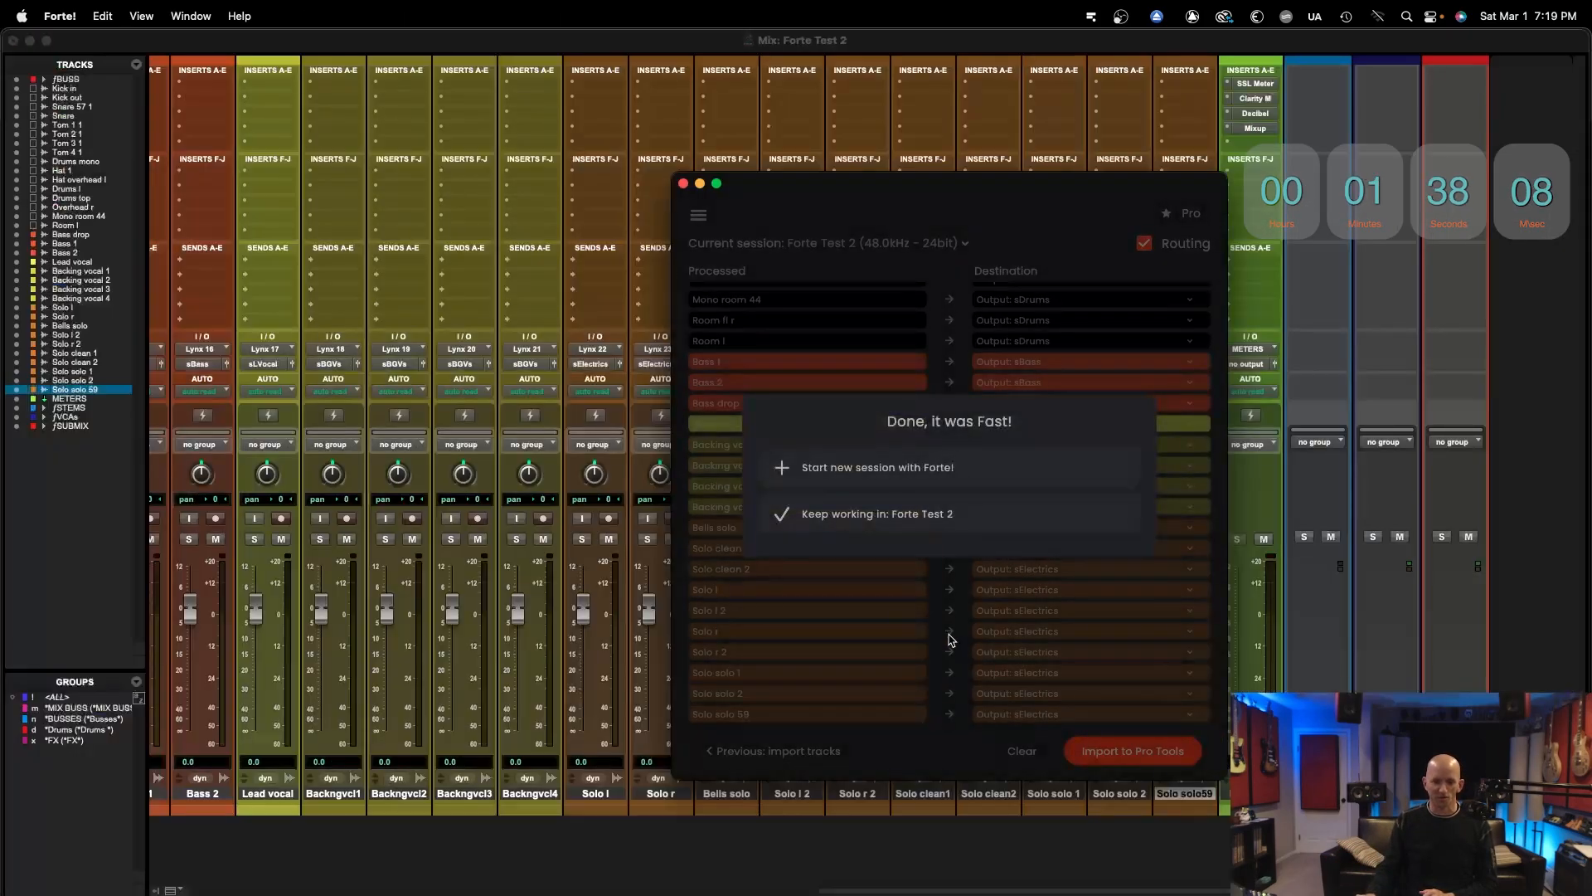
Step: Keep working in Forte Test 2, clear the processed track list and close the Forte! window
left_click(913, 514)
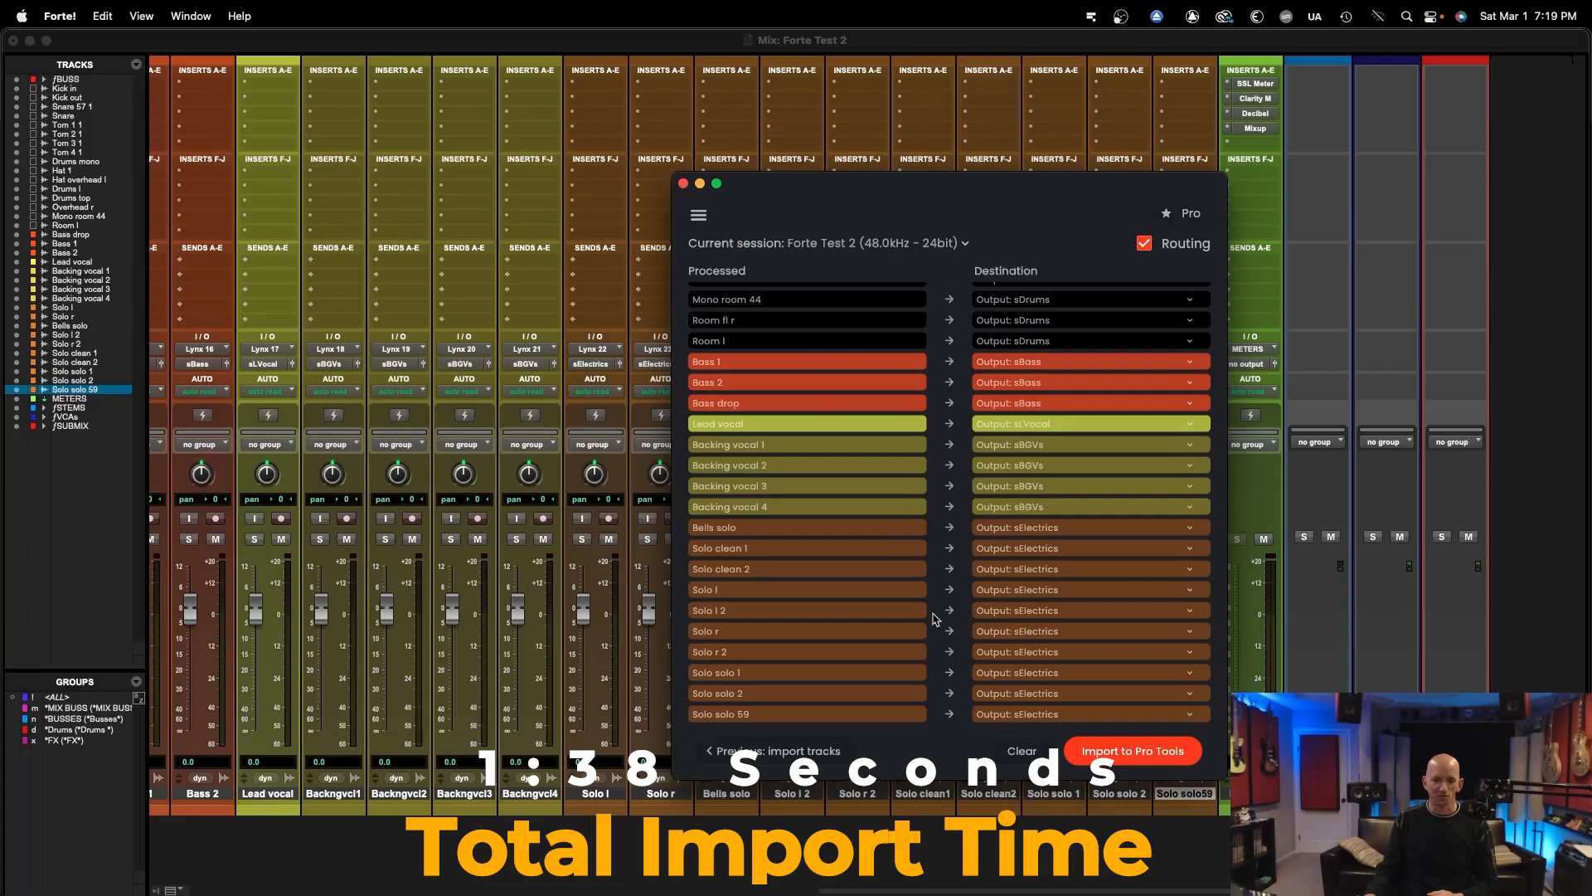
left_click(1014, 749)
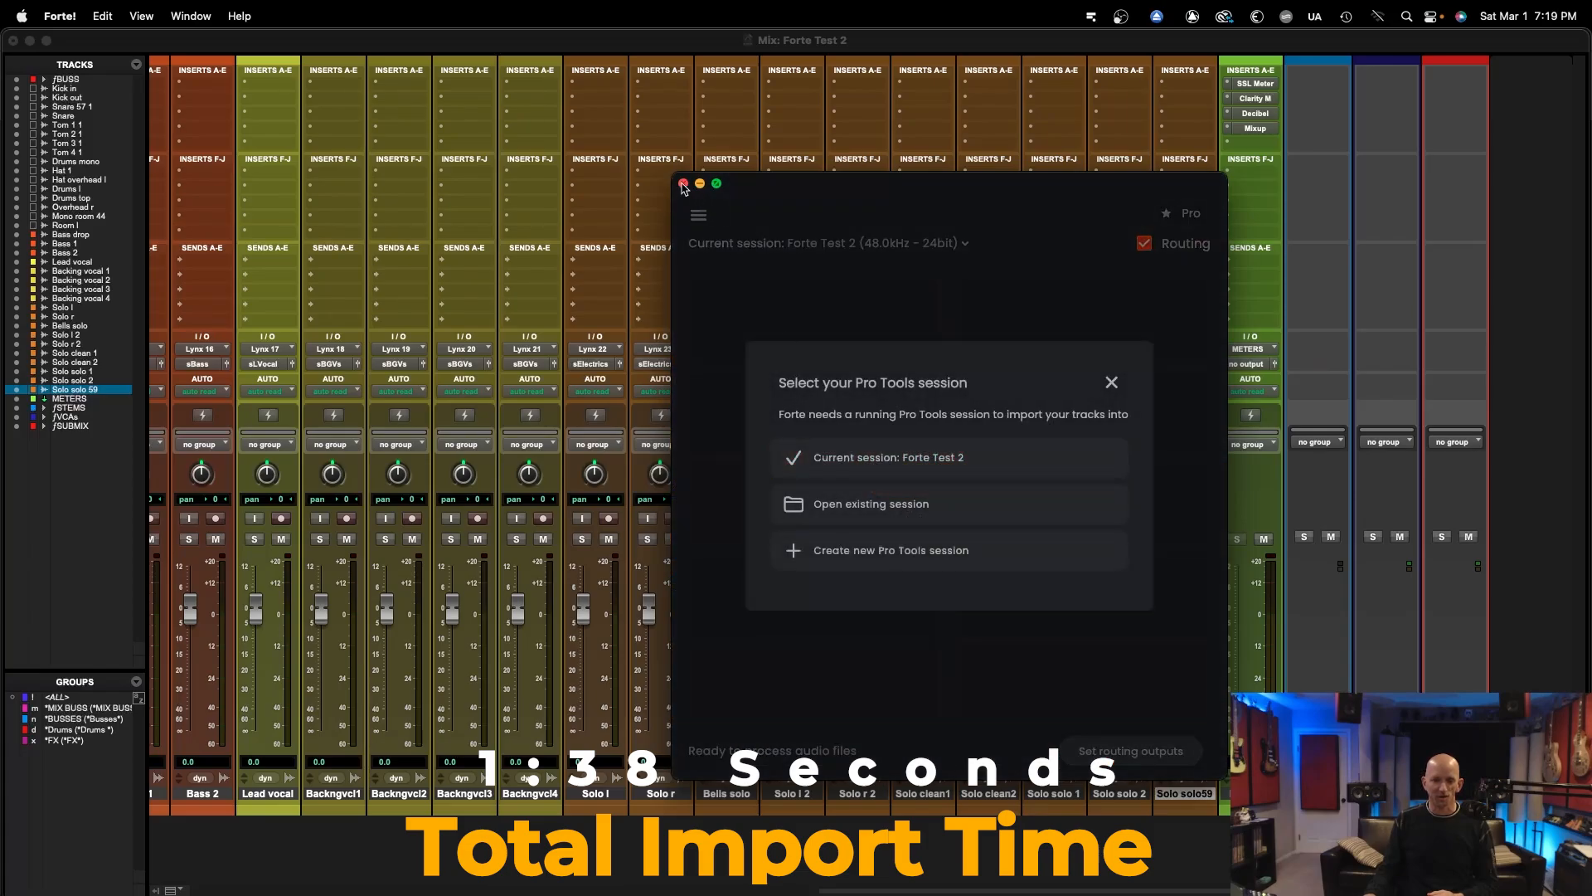
left_click(695, 189)
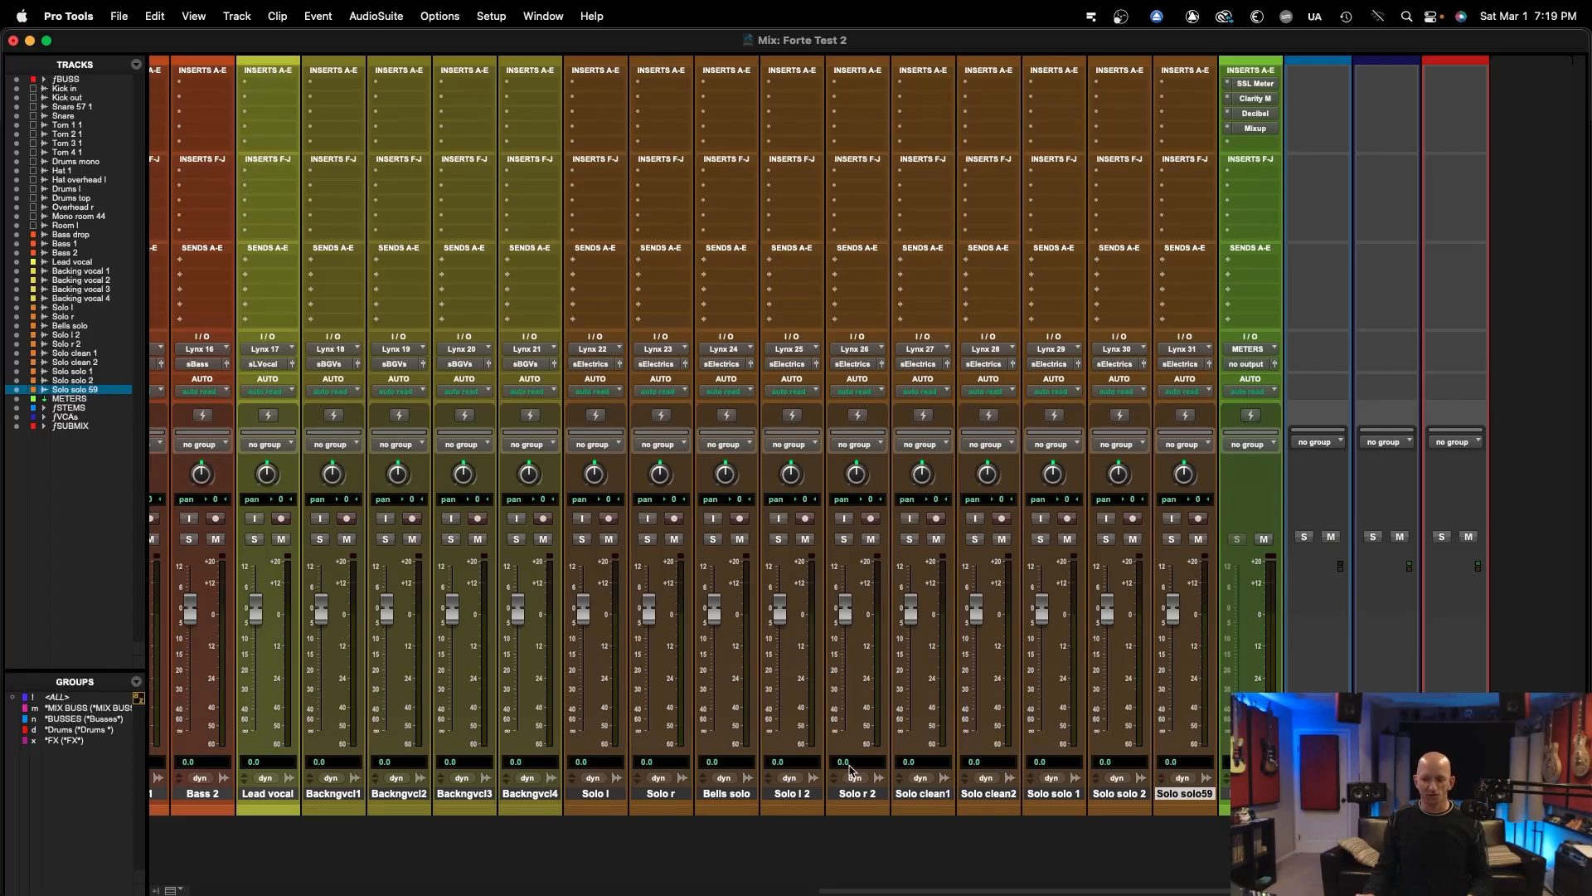
Step: Select all imported tracks from Kick in through Solo solo 59 and move them after the ƒSUBMIX folder in the Mix window
scroll(850, 770, "left", 15)
left_click(271, 796)
scroll(531, 799, "right", 15)
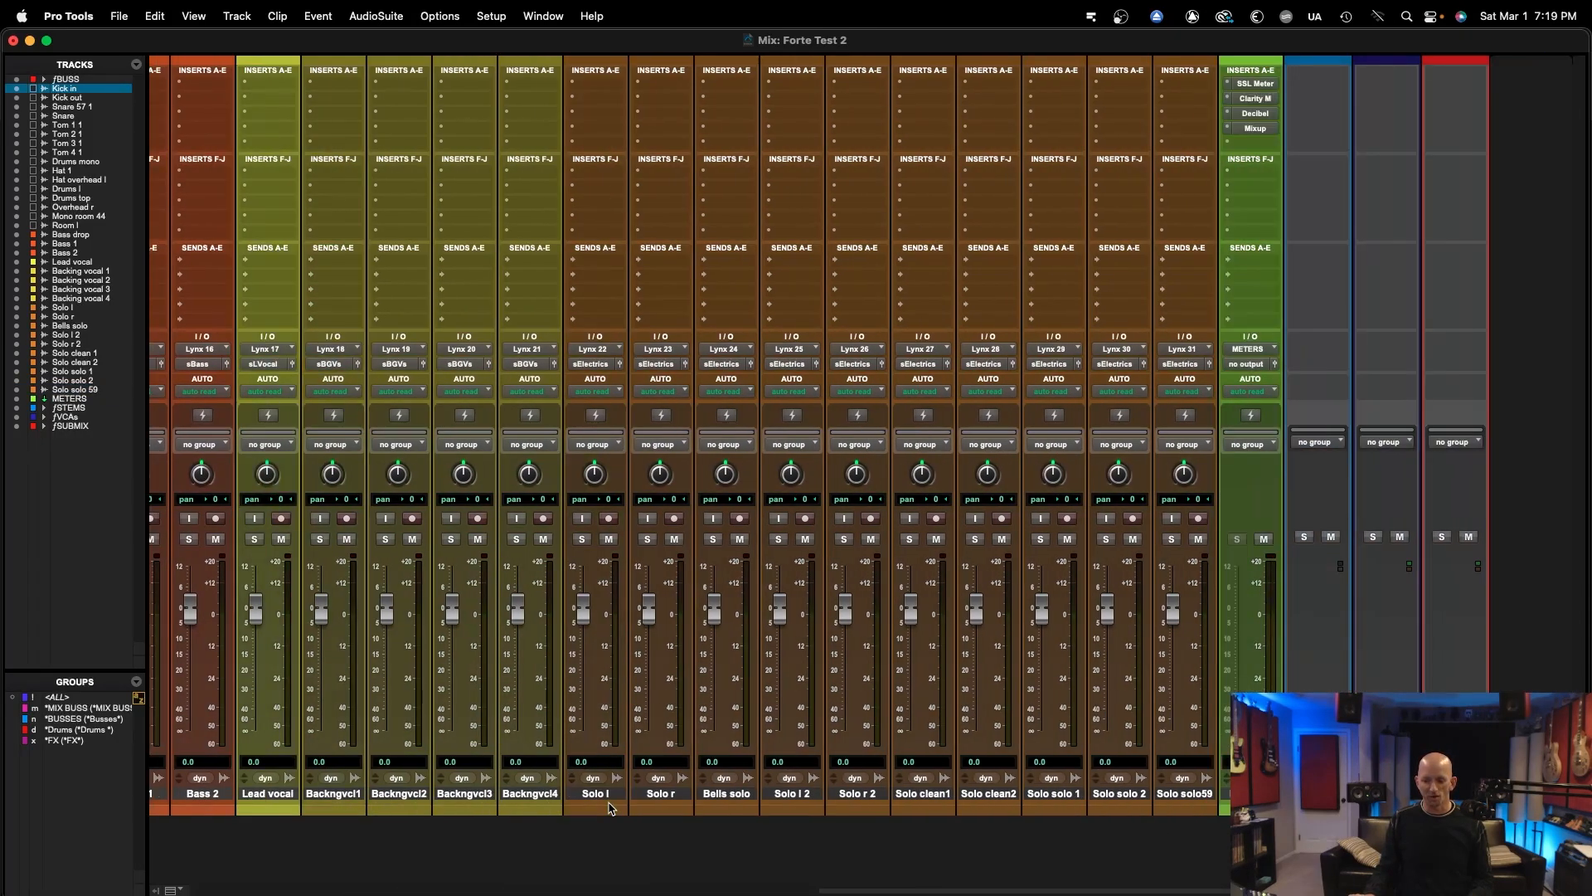
left_click(1187, 797, "shift")
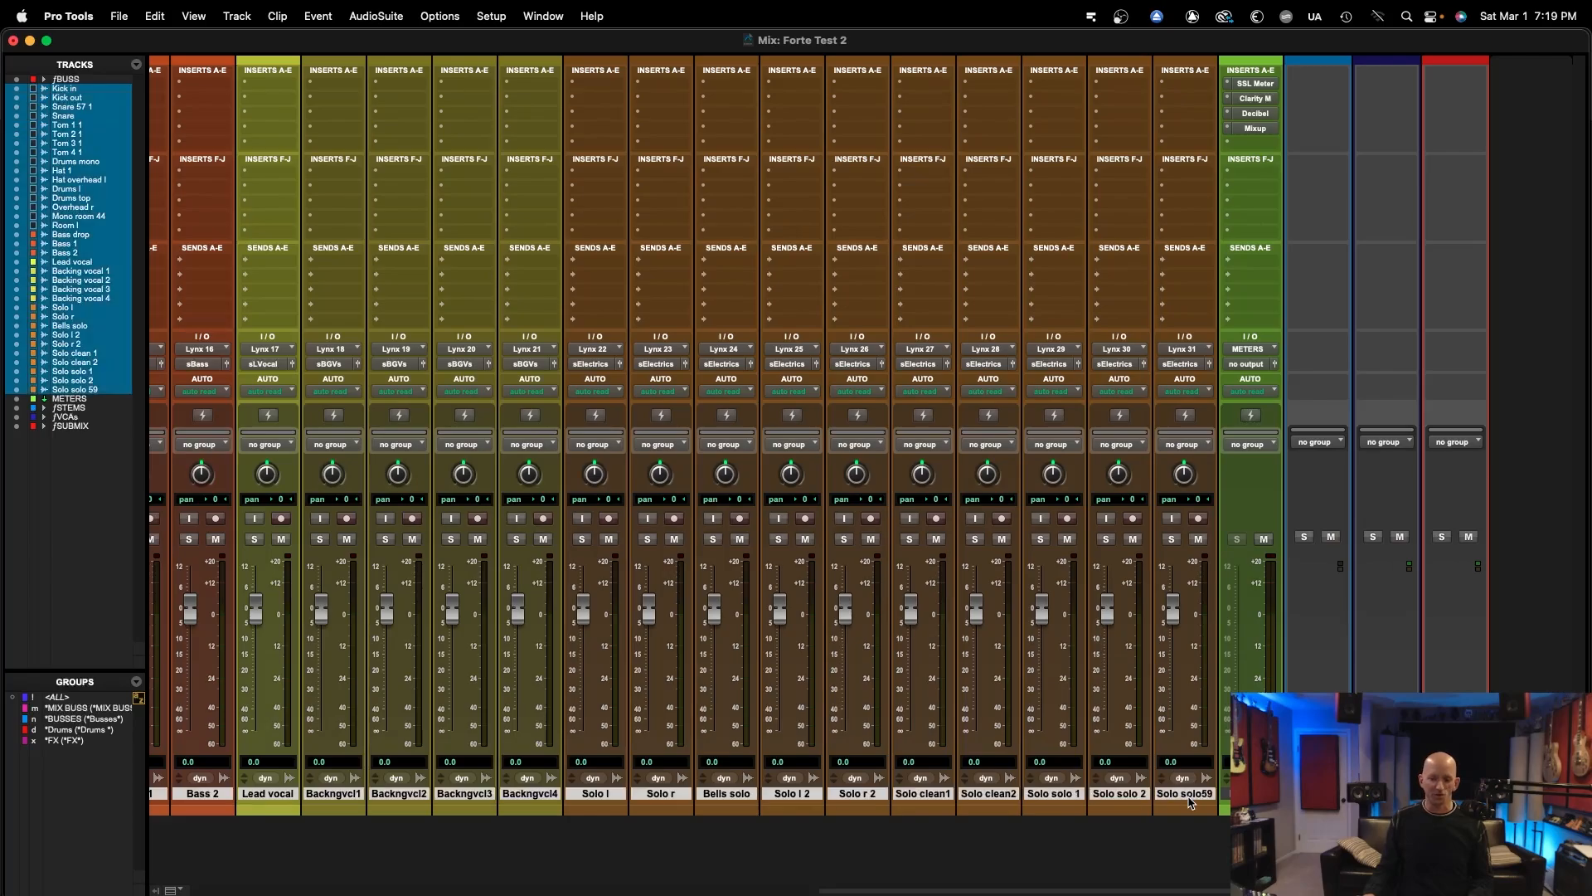
left_click_drag(1219, 798, 1493, 798)
Step: Open the ƒSUBMIX folder in the Mix window and look through its submix tracks from sKicks to sFX
scroll(771, 780, "left", 20)
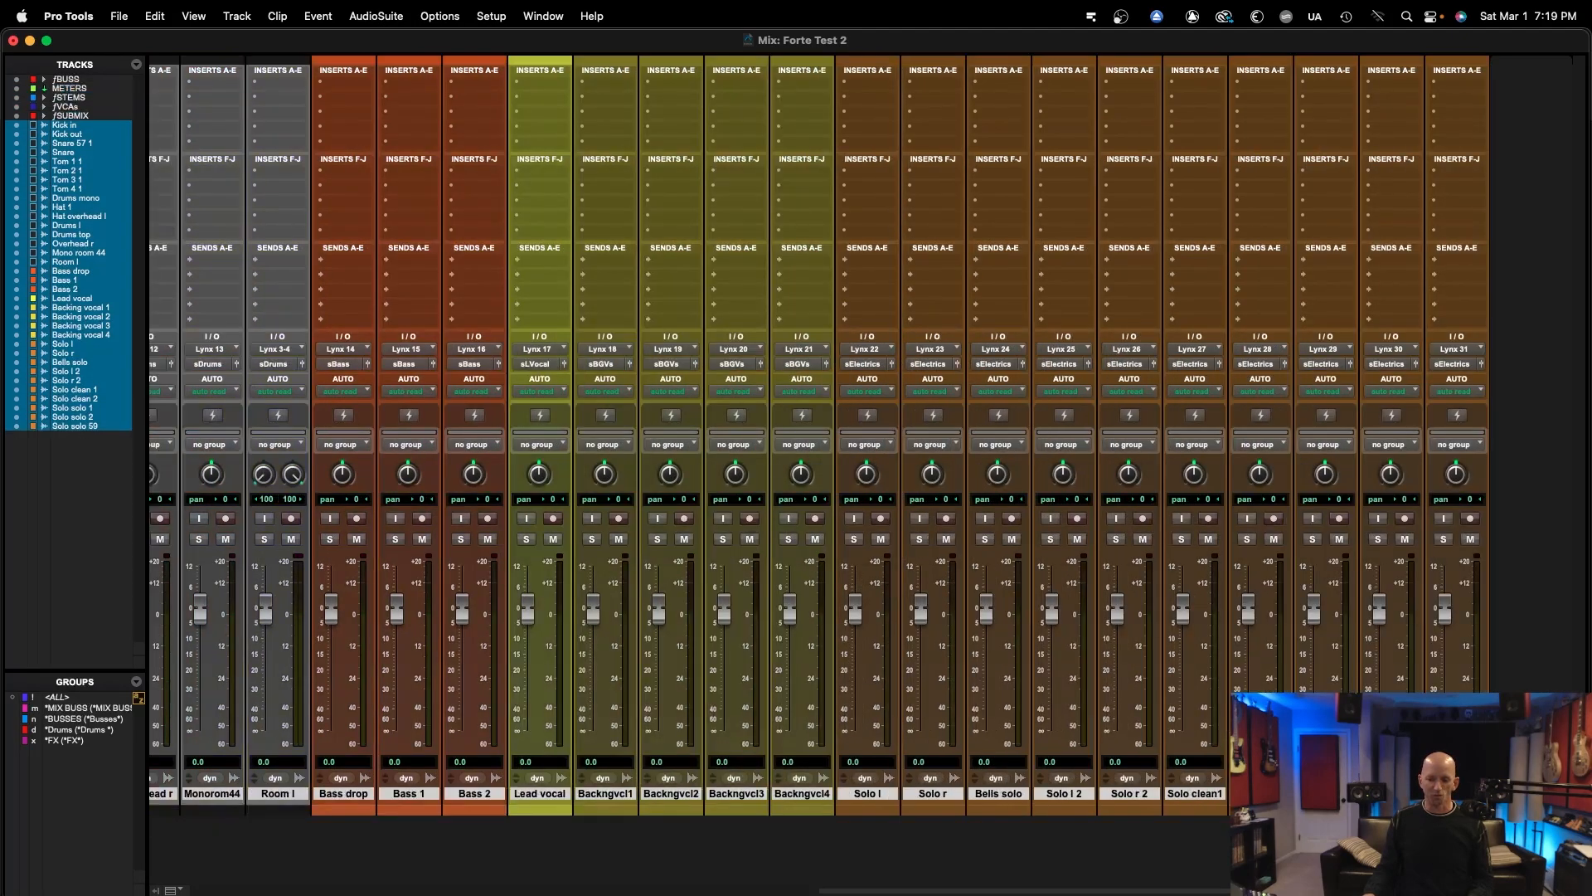
scroll(771, 780, "left", 5)
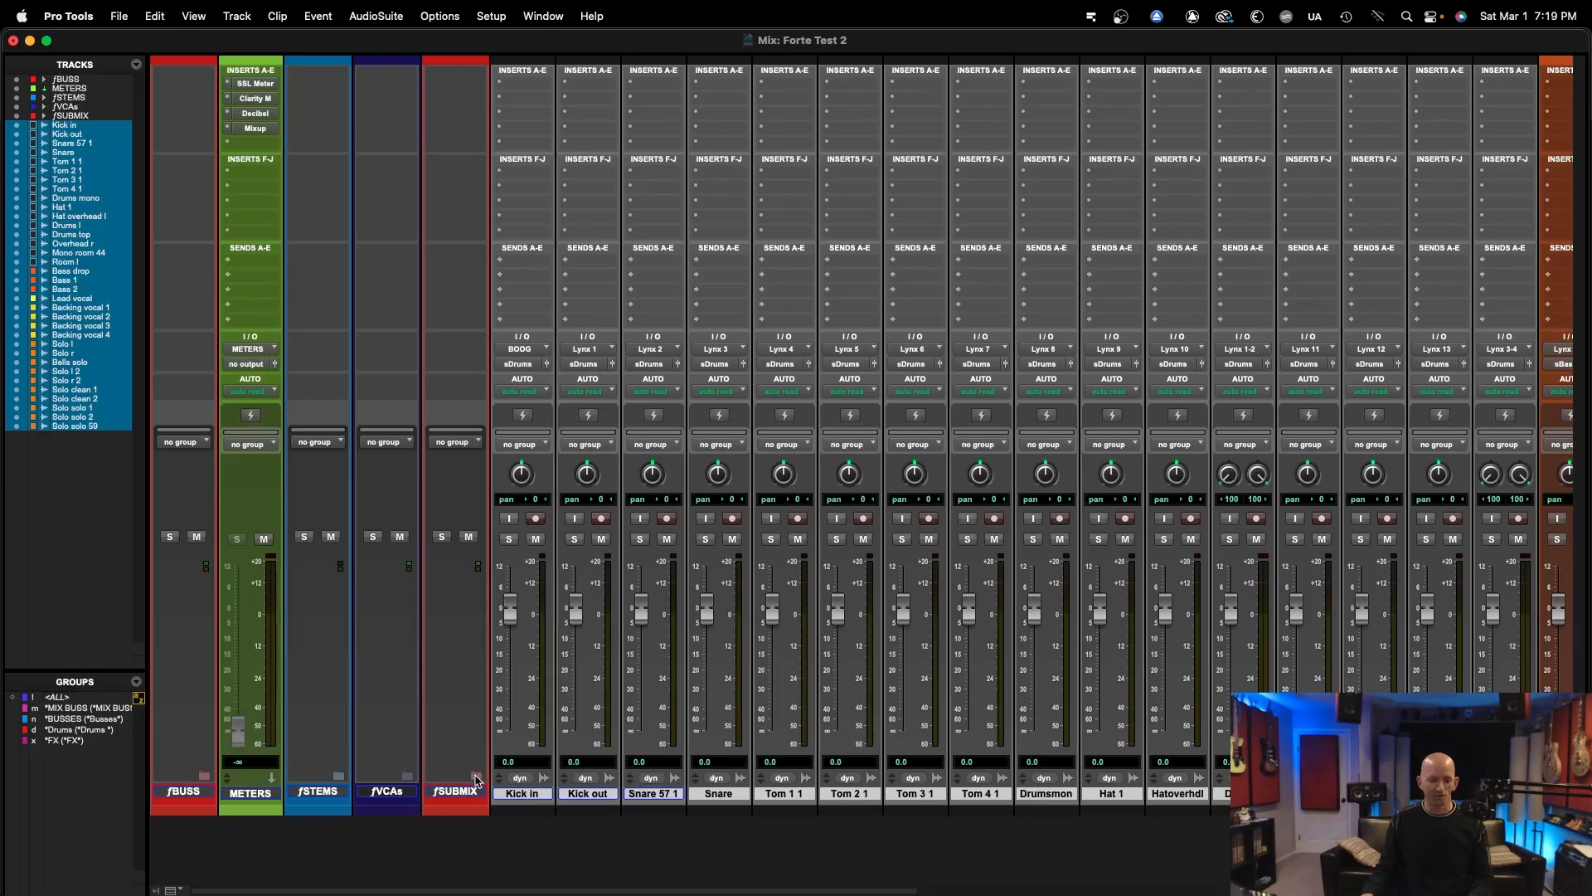
left_click(475, 777)
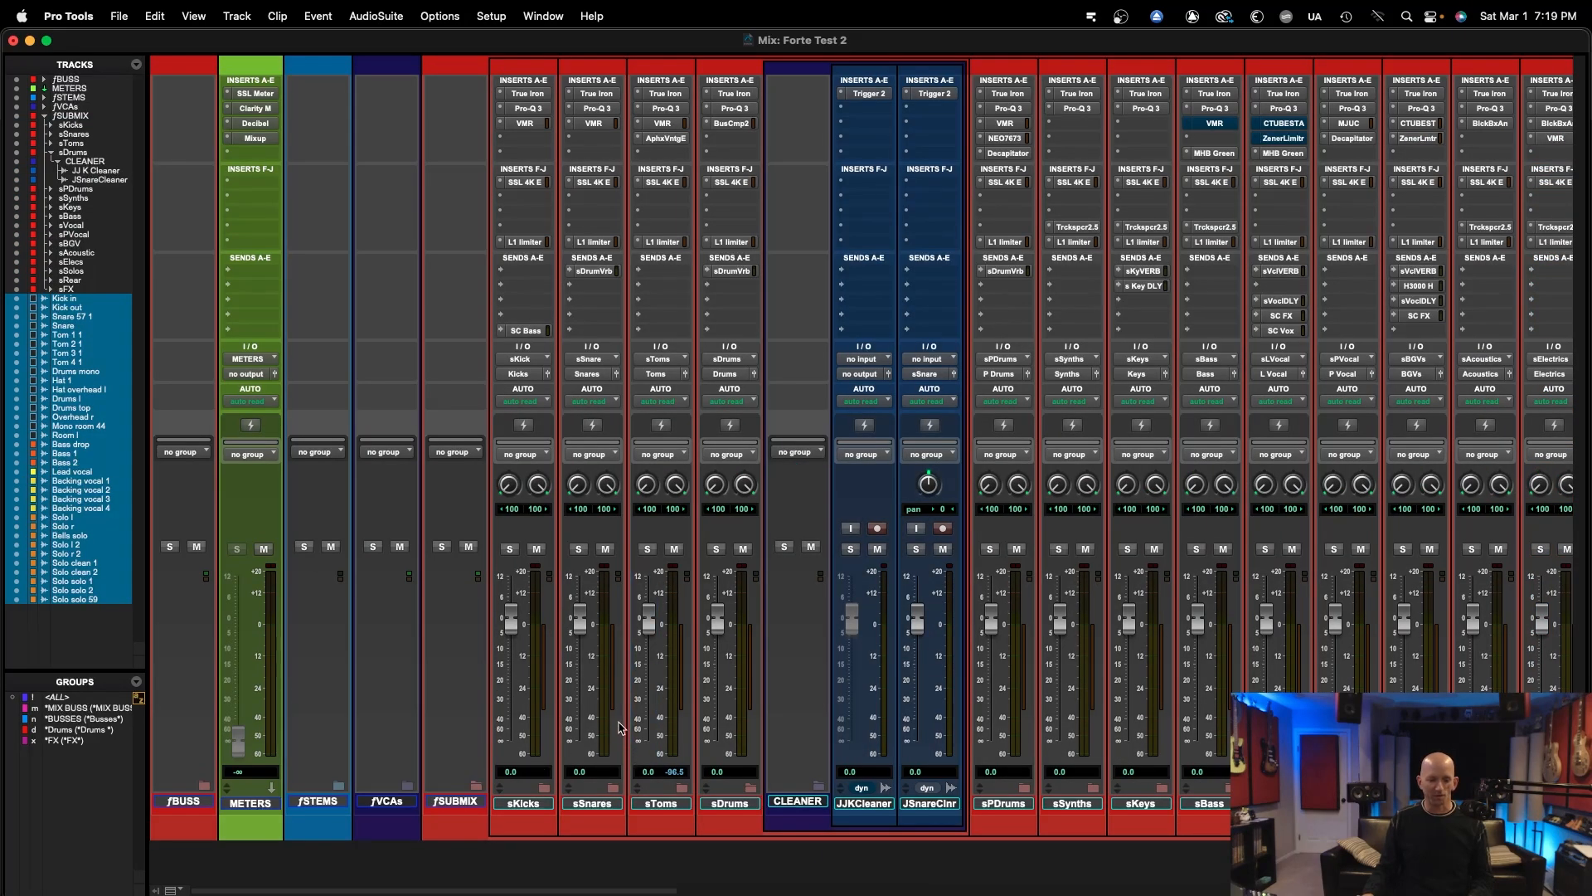
scroll(619, 729, "right", 5)
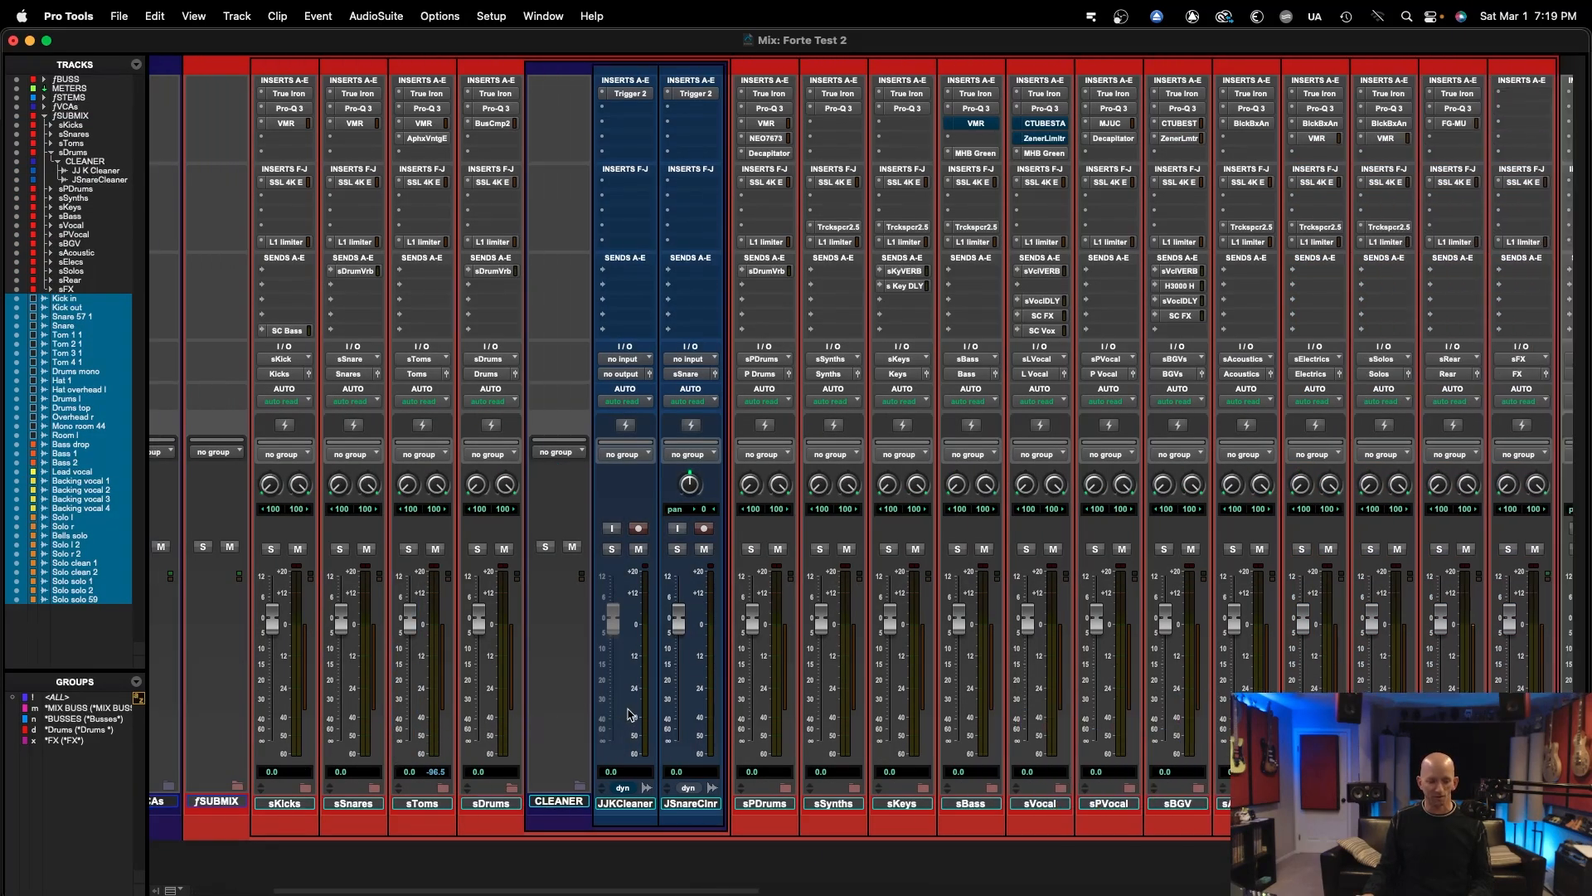
scroll(671, 736, "right", 5)
scroll(671, 736, "left", 8)
scroll(671, 736, "right", 2)
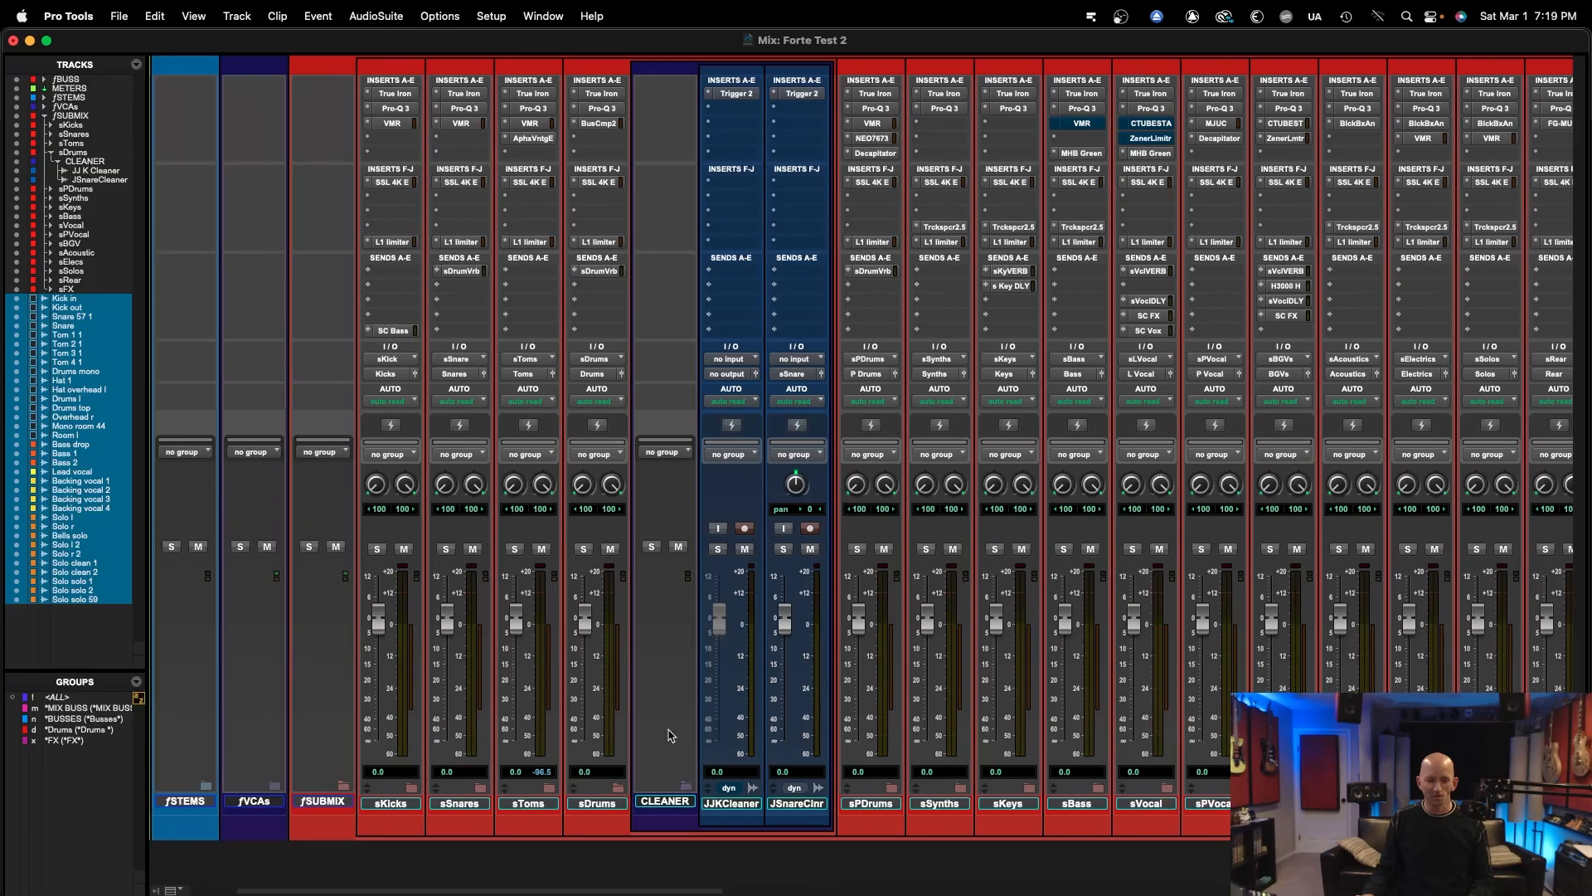
scroll(669, 736, "right", 4)
Step: Move the bass tracks into the sBass folder and the Lead vocal track into the sVocal folder in the Mix window
left_click_drag(1379, 796, 758, 778)
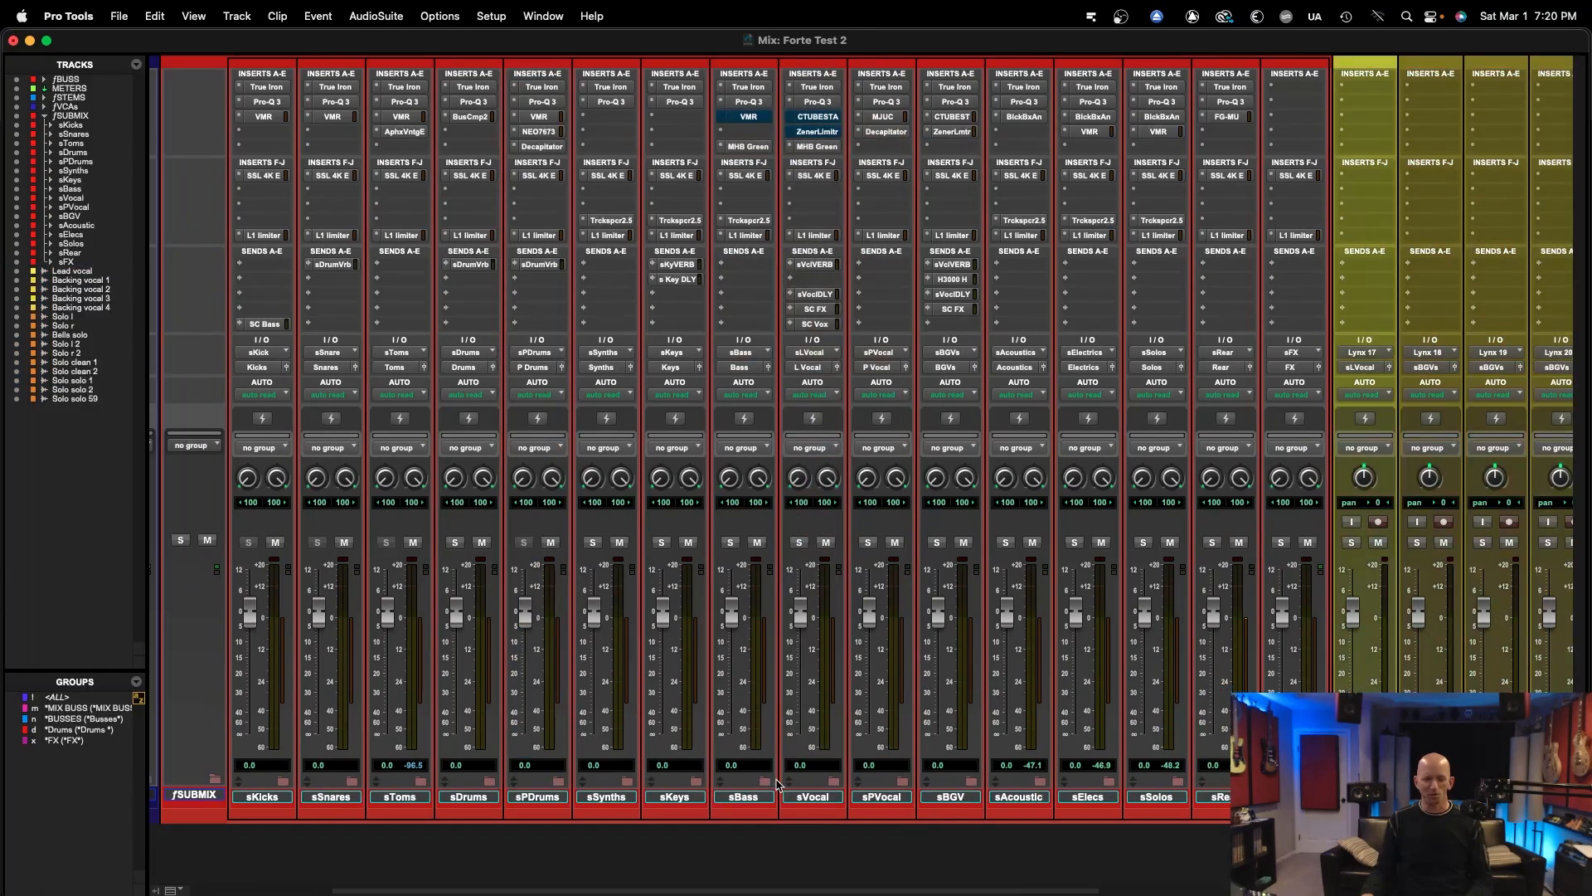
scroll(777, 784, "right", 5)
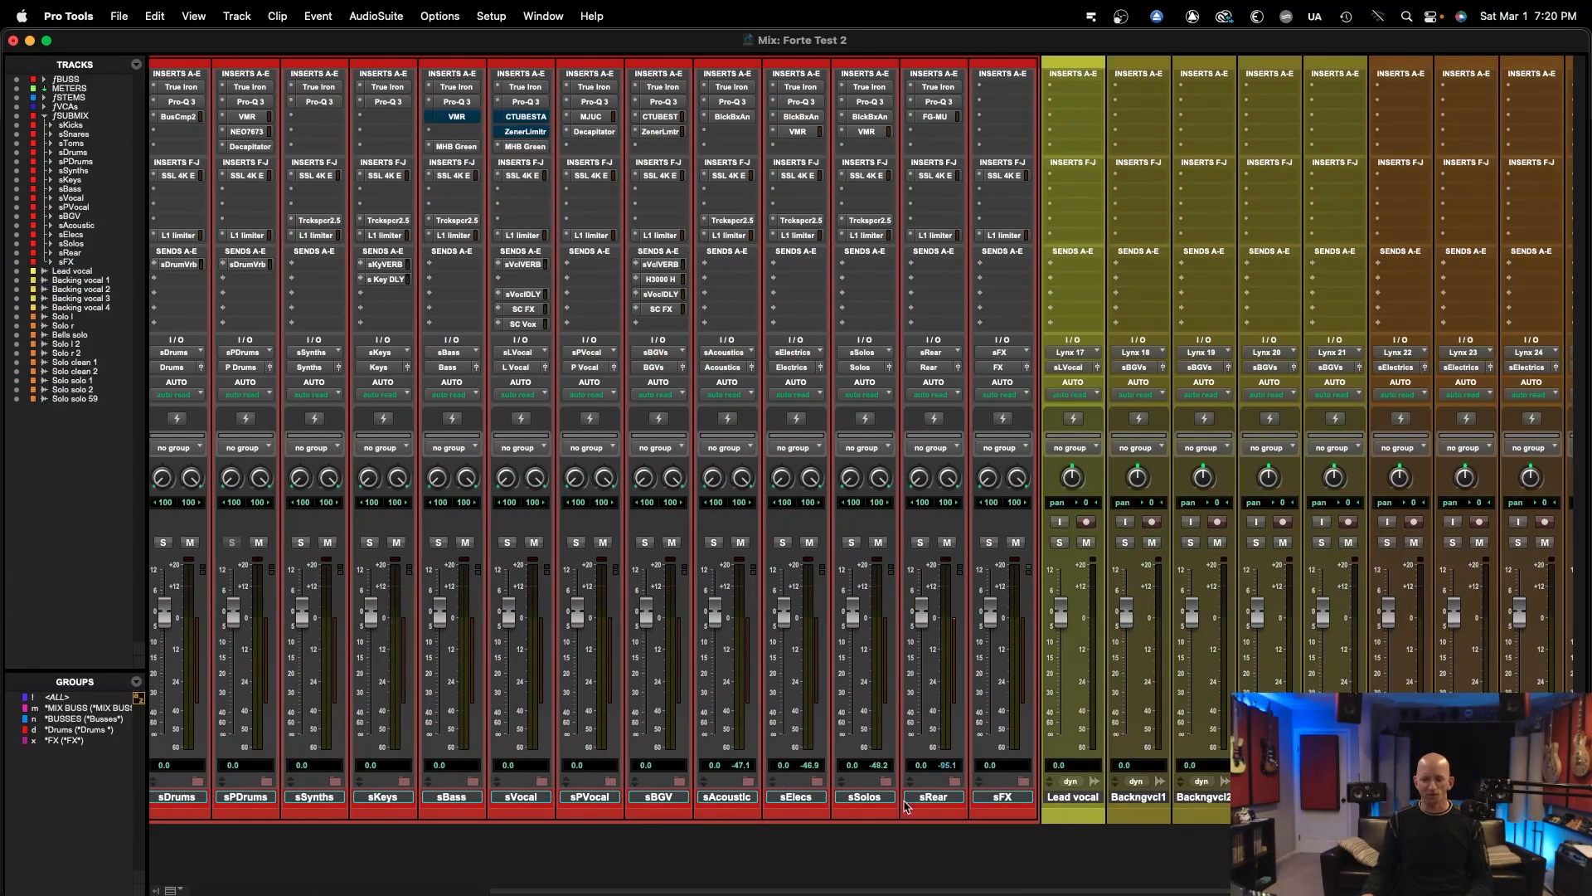
left_click_drag(1062, 799, 524, 799)
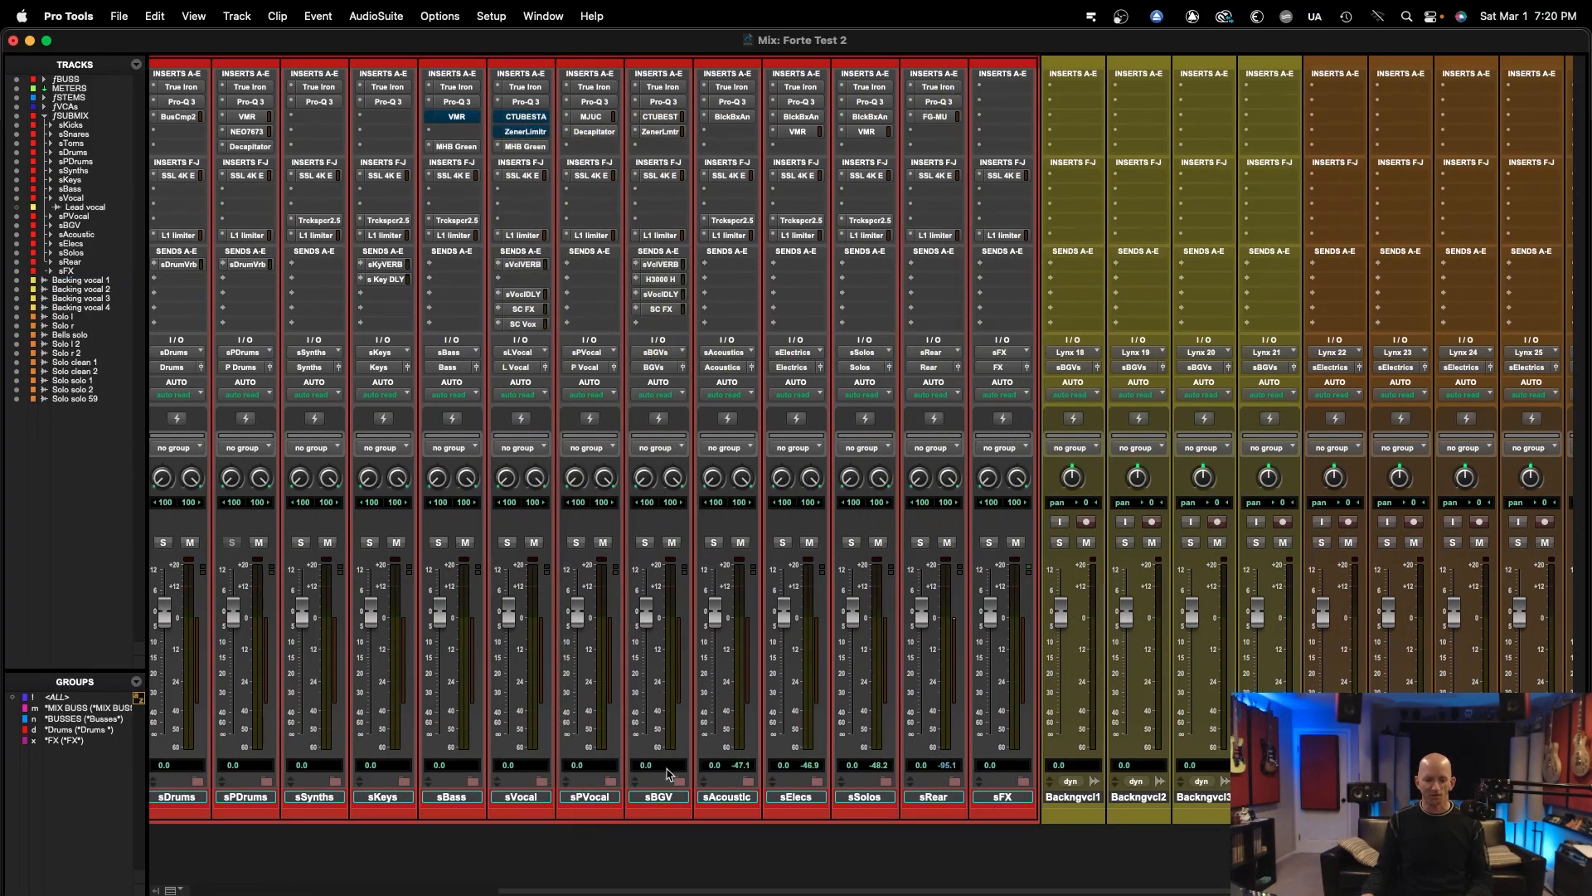
Step: Select Backing vocal 1 through Backing vocal 4 and move them into the sBGV folder
left_click(1074, 798)
left_click(79, 298, "shift")
left_click_drag(1093, 798, 664, 798)
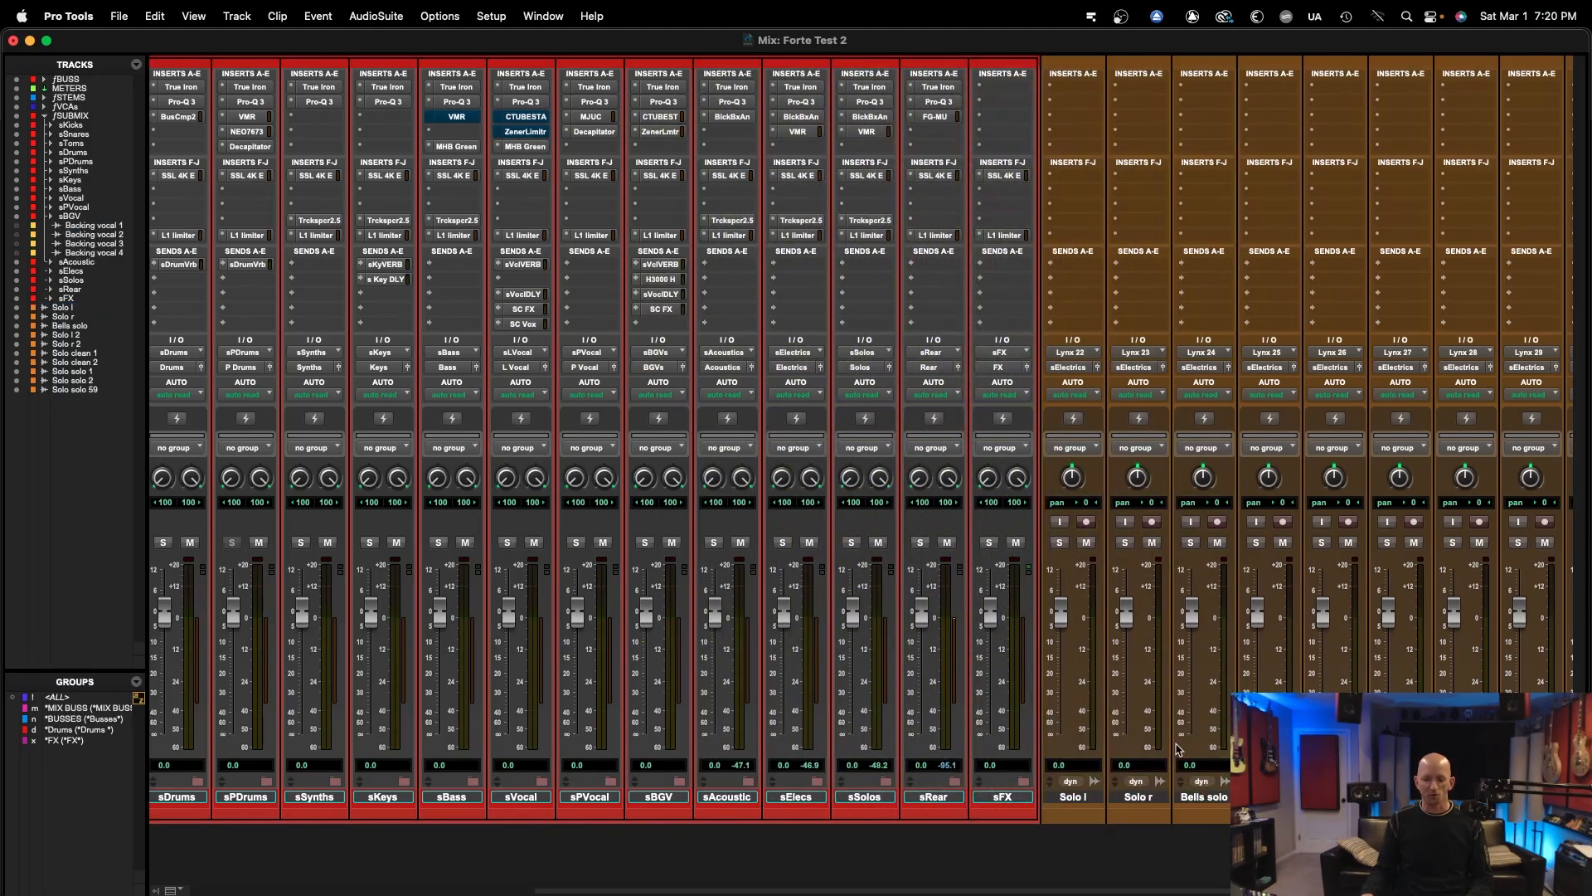
Step: Collapse all folder tracks in the Mix window and expand only the ƒSUBMIX folder
left_click(374, 783, "alt")
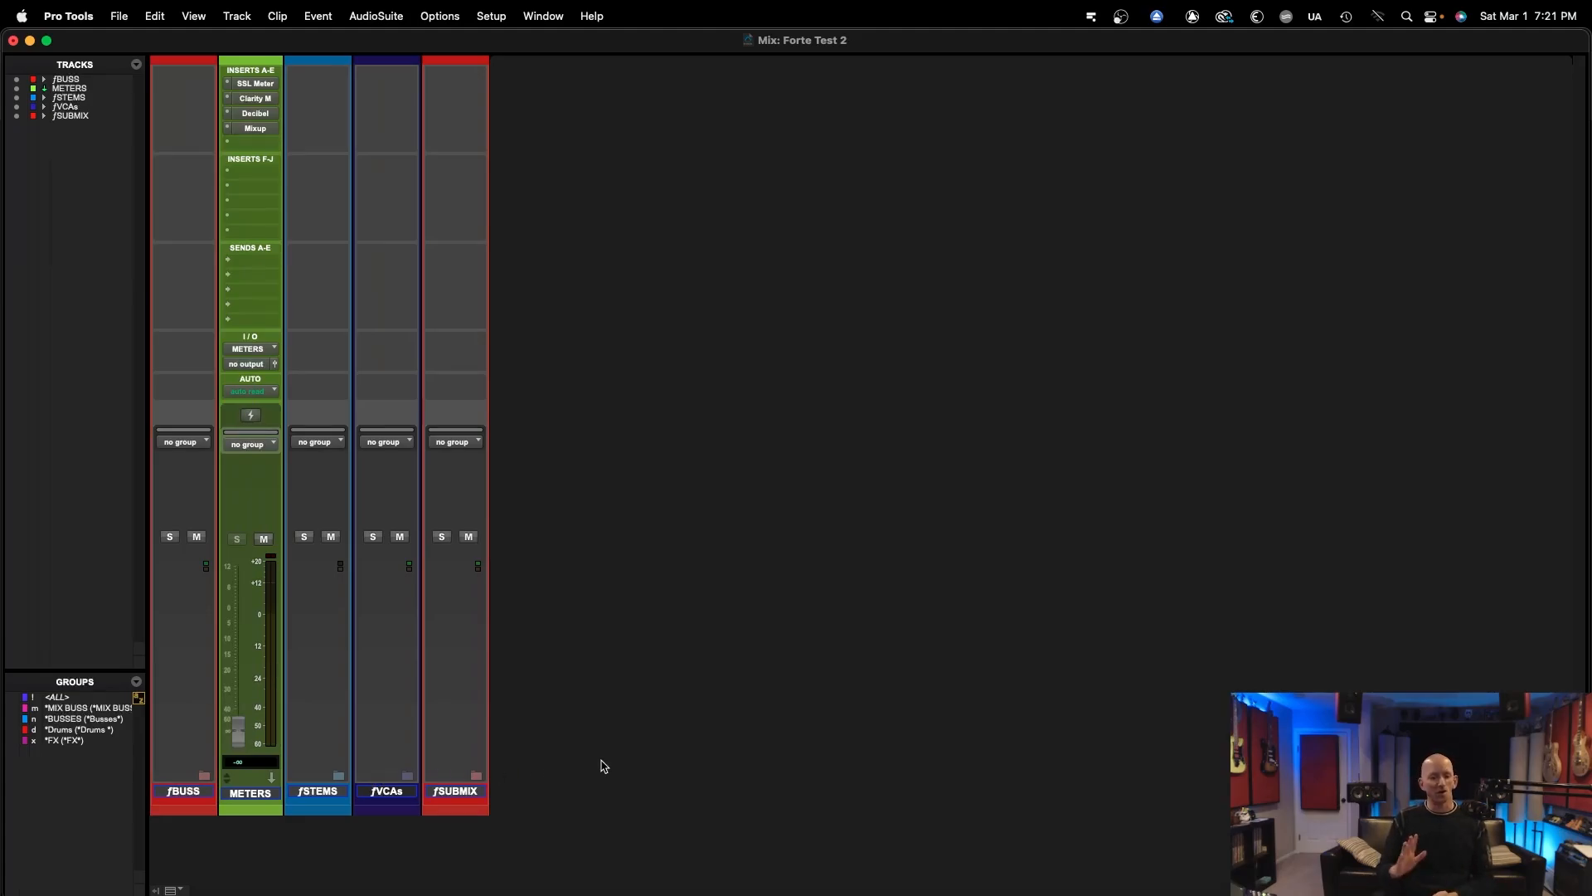
key("shift+f")
left_click(526, 798)
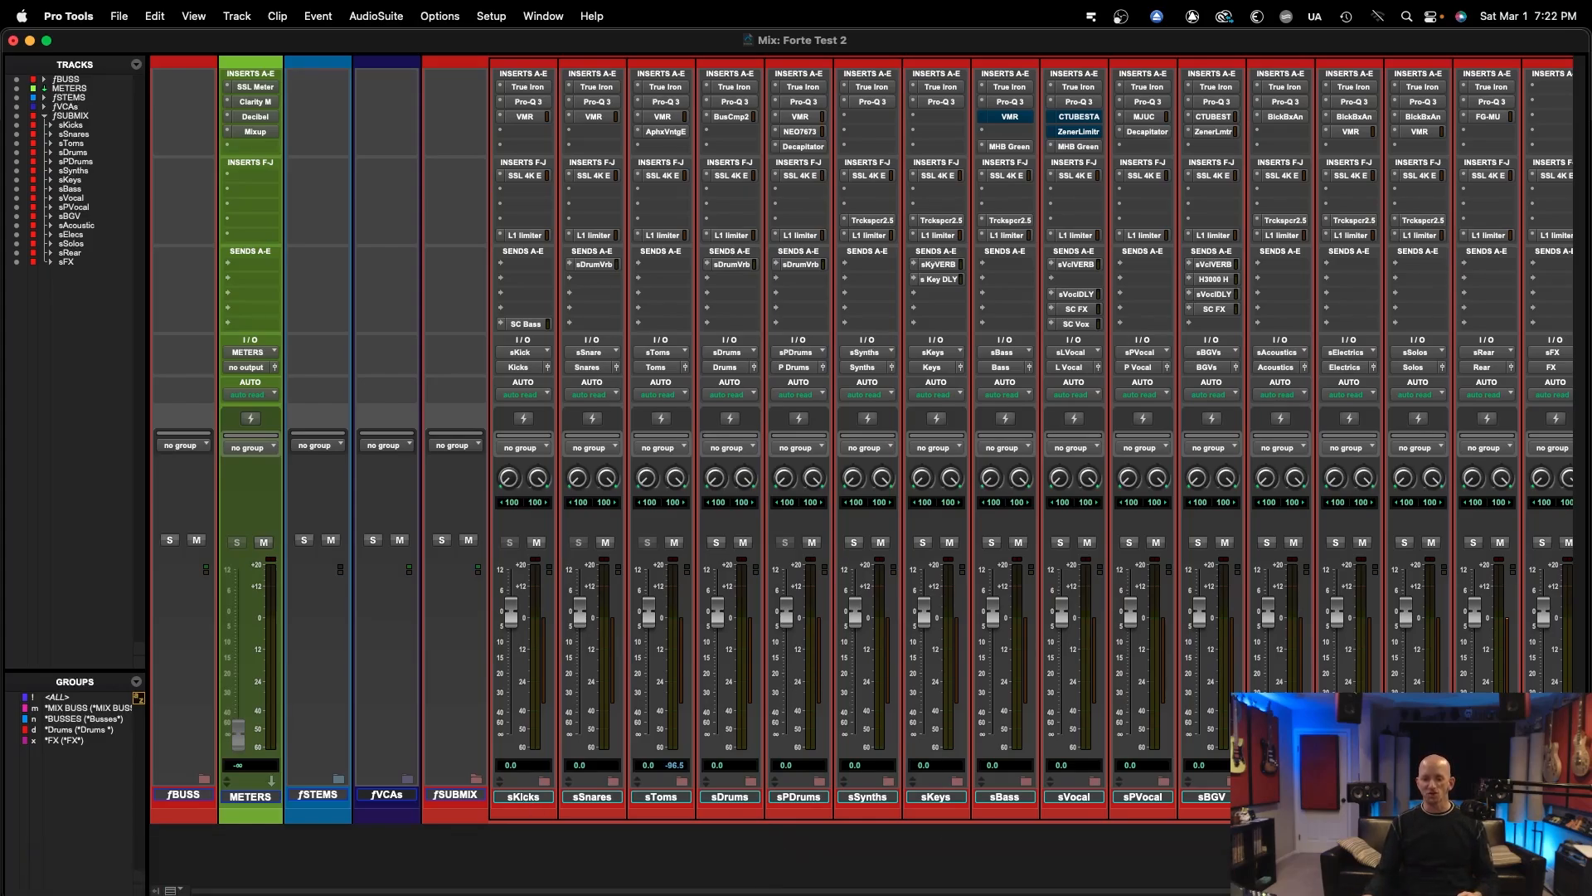
Step: Switch to Forte! and choose the current session Forte Test 2 for the import, keeping Routing enabled
left_click(1051, 887)
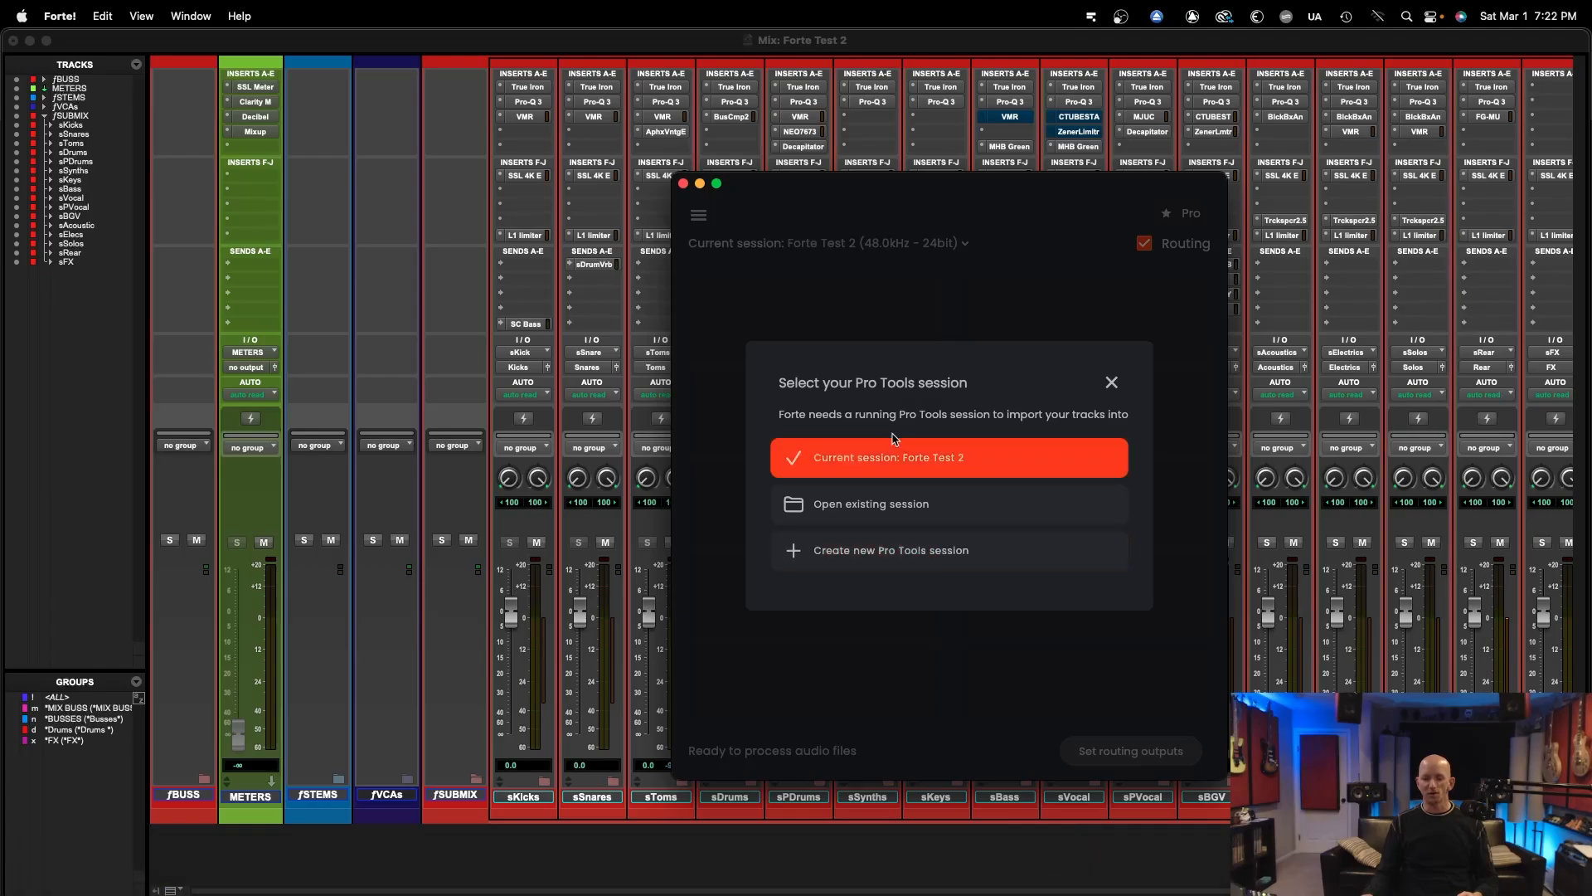
left_click(918, 454)
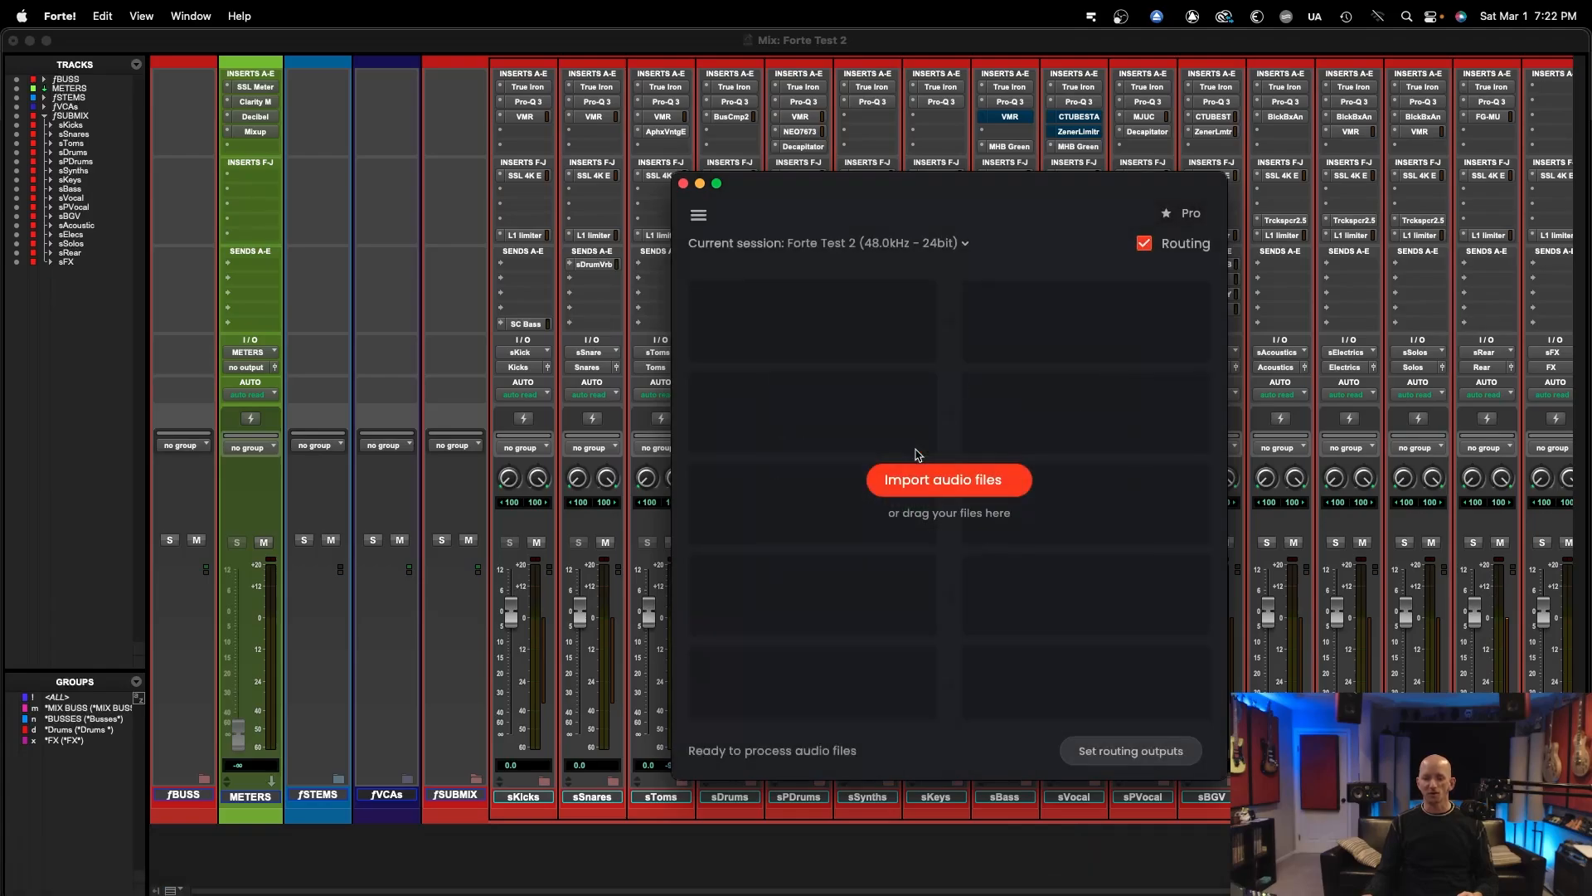
left_click(1142, 243)
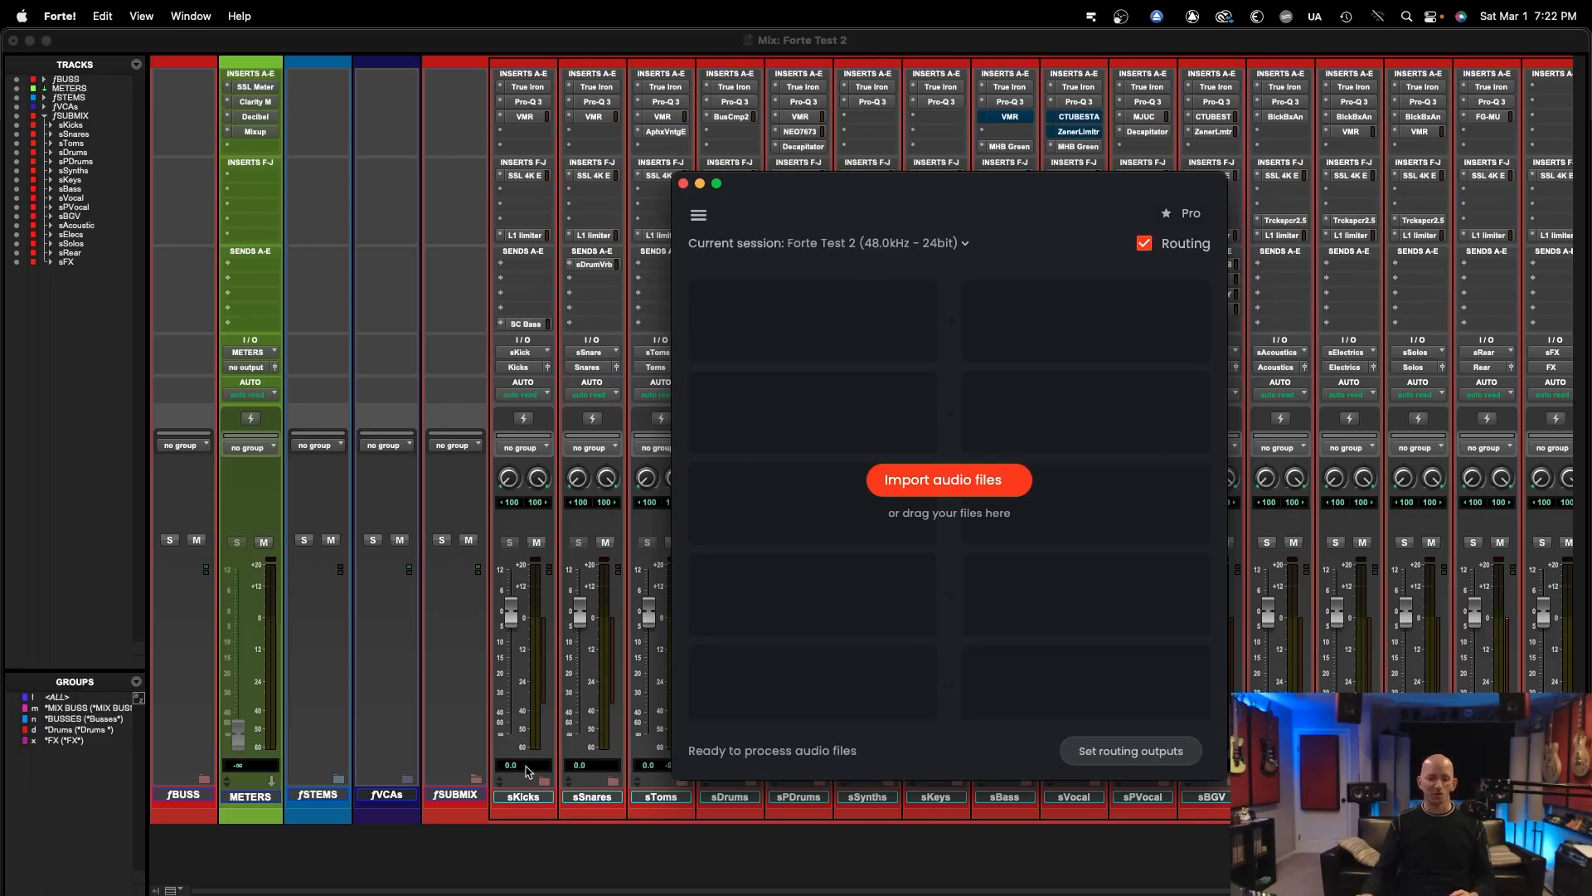
Step: Return to Pro Tools, expand the ƒBUSS and ƒSUBMIX folders and look through the submix tracks from sKicks to sFX
left_click(477, 781)
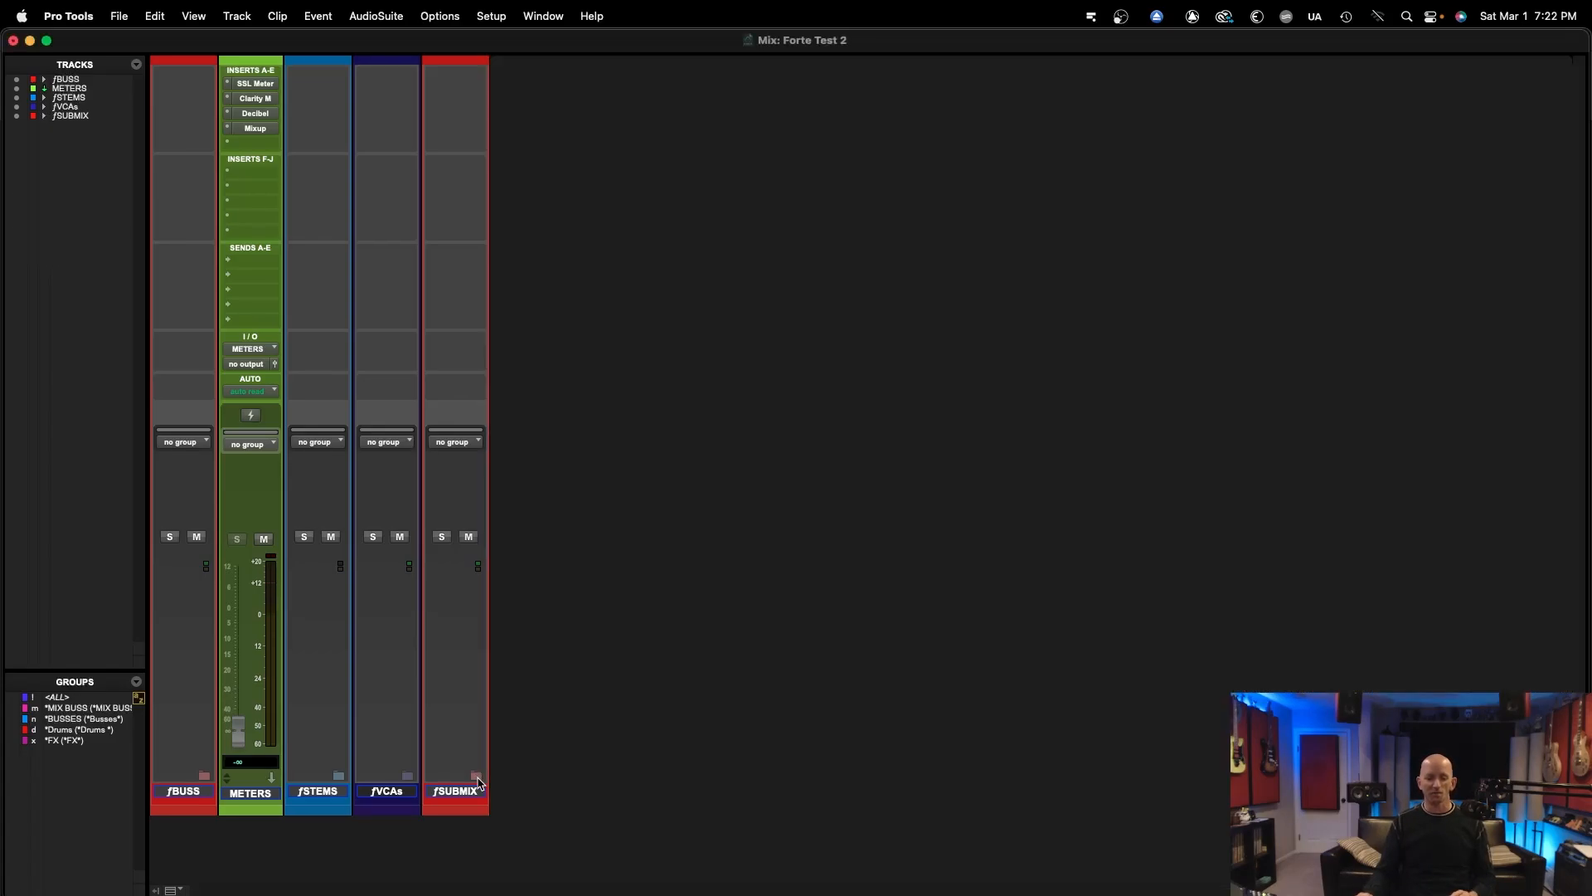
left_click(204, 776)
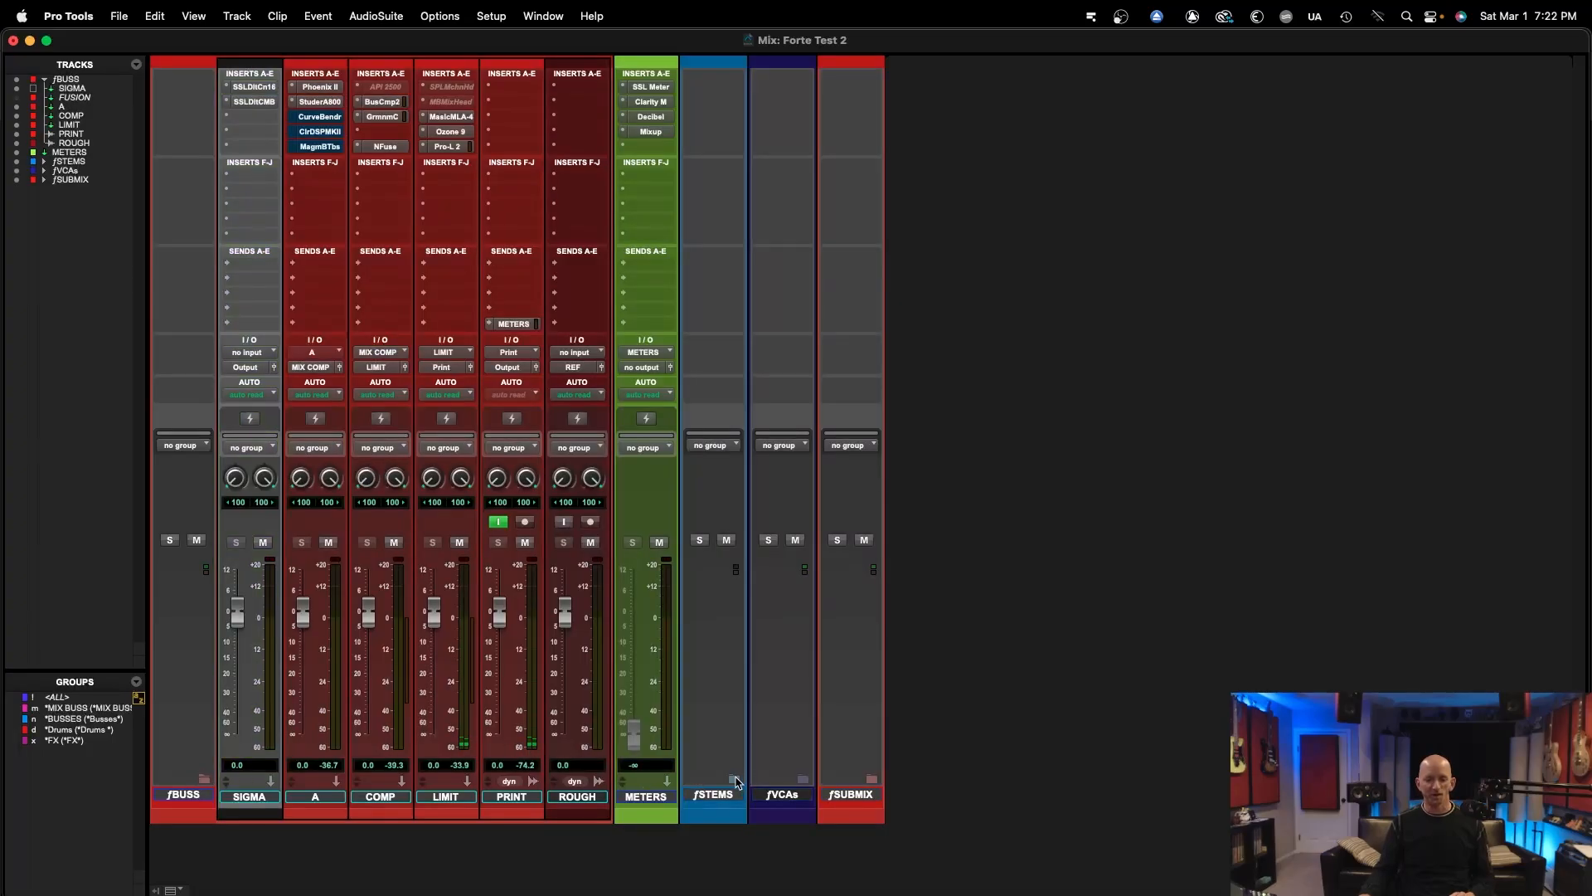
left_click(872, 779)
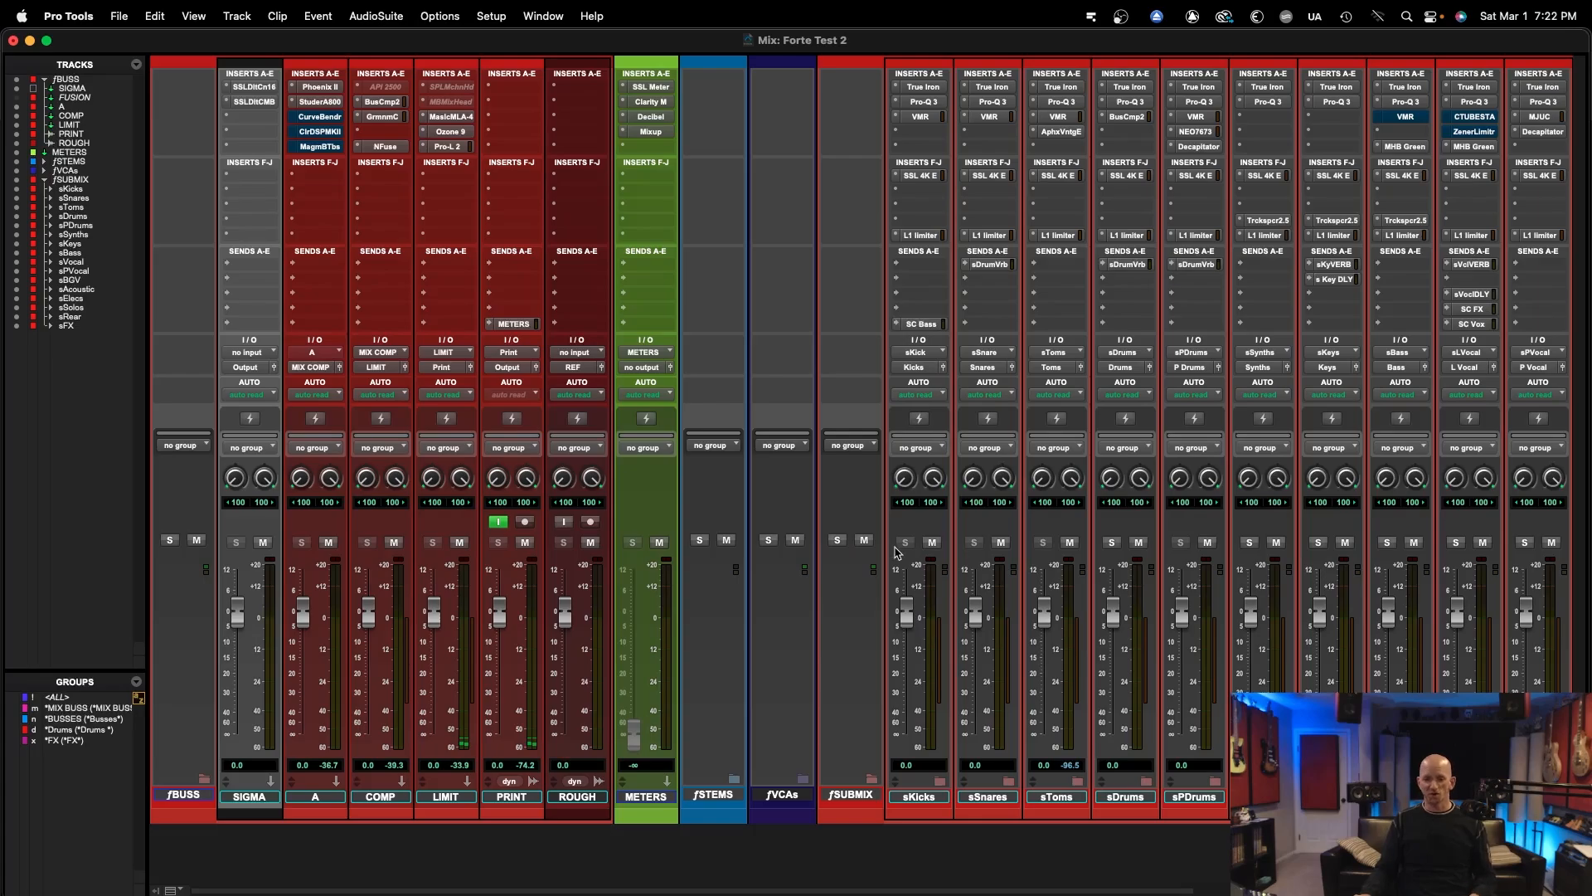
scroll(915, 542, "right", 10)
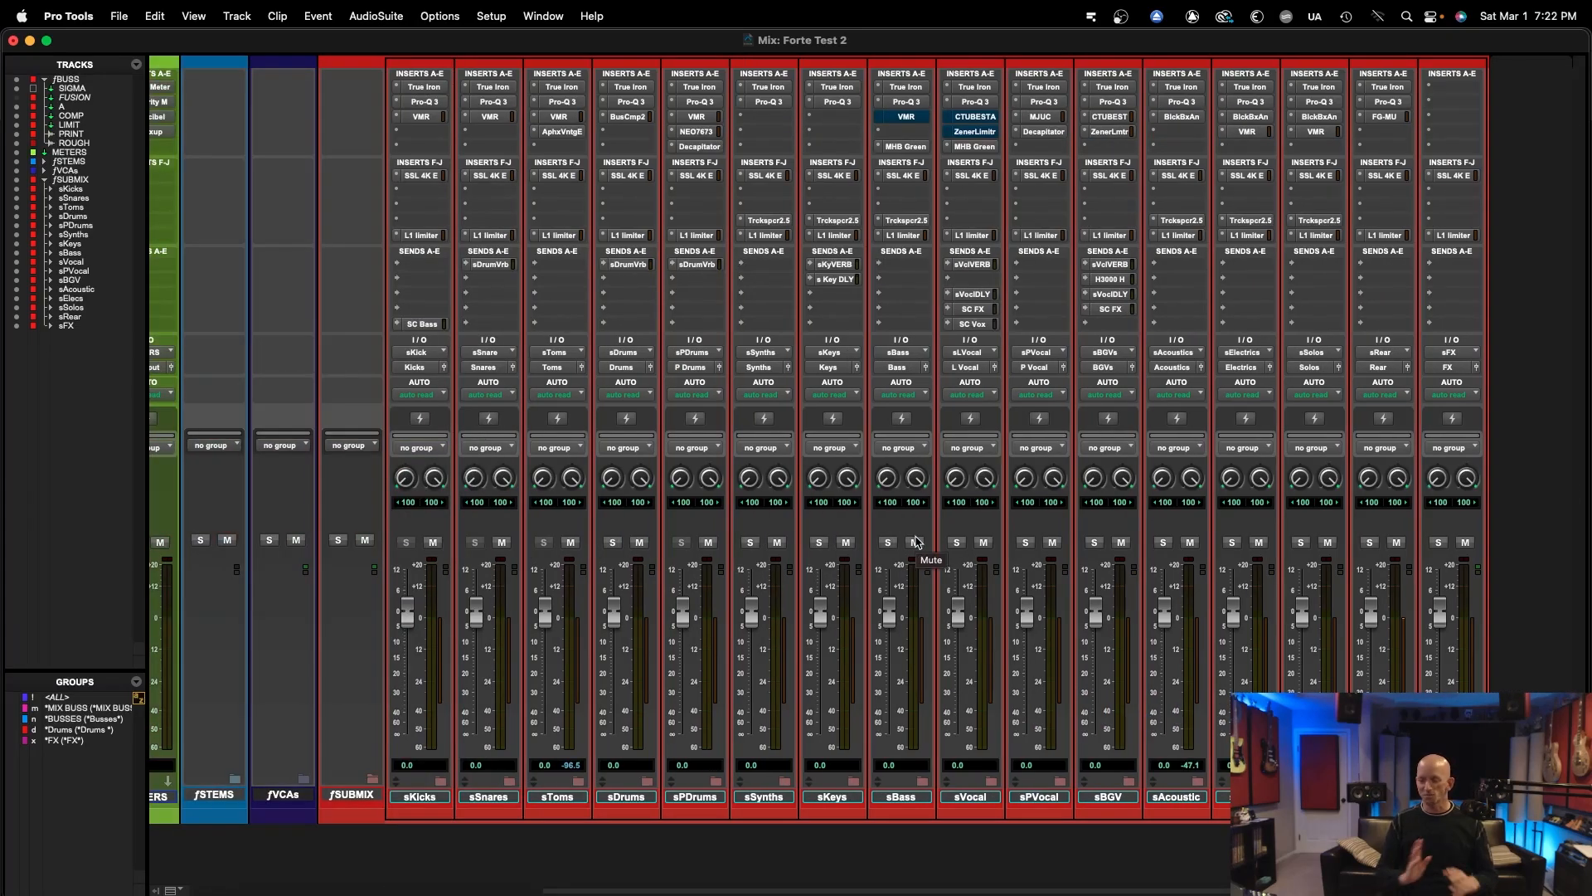